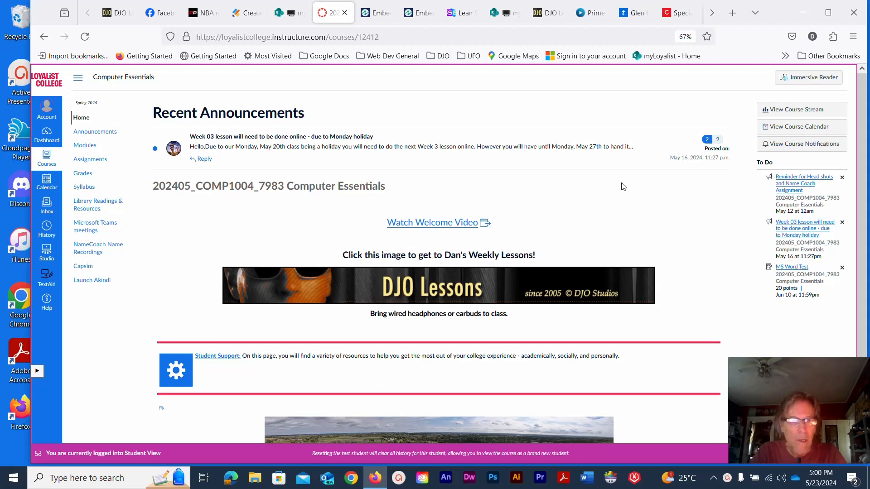
# Open Starter_Word_Practice2.docx from the Week 4 module in Canvas and start its download.
pyautogui.click(91, 149)
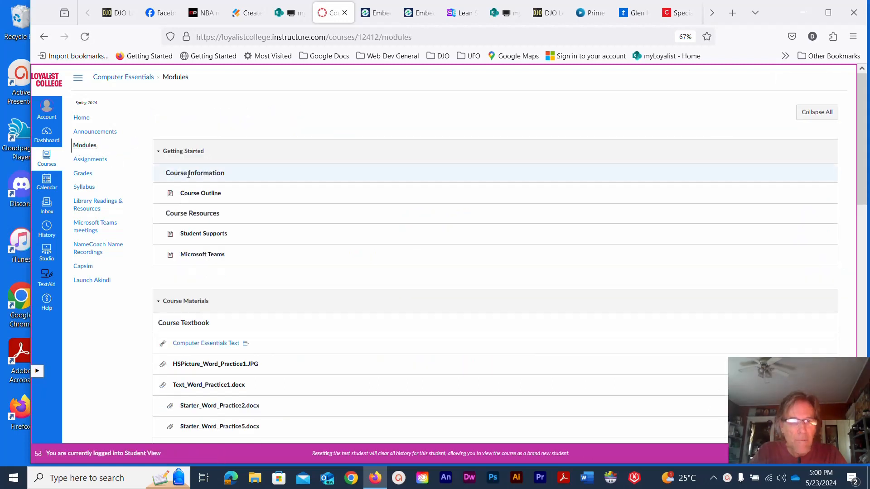
pyautogui.scroll(-4, 190, 185)
pyautogui.scroll(-12, 188, 178)
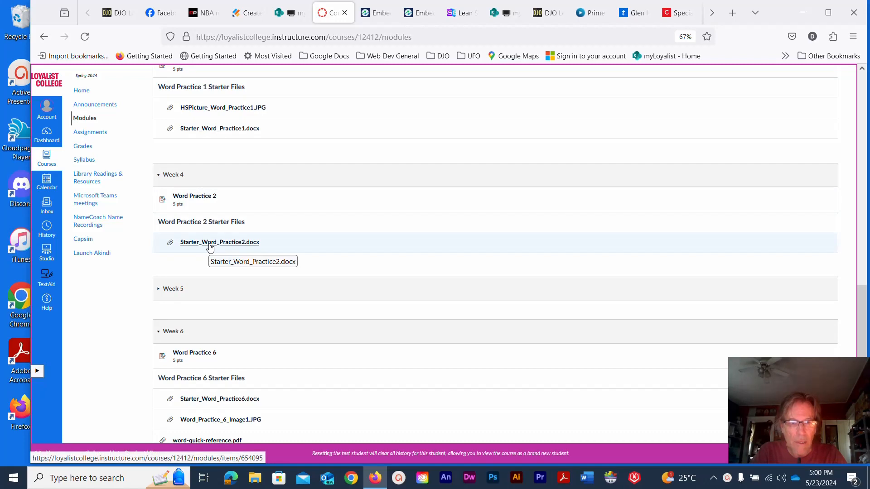
pyautogui.click(210, 246)
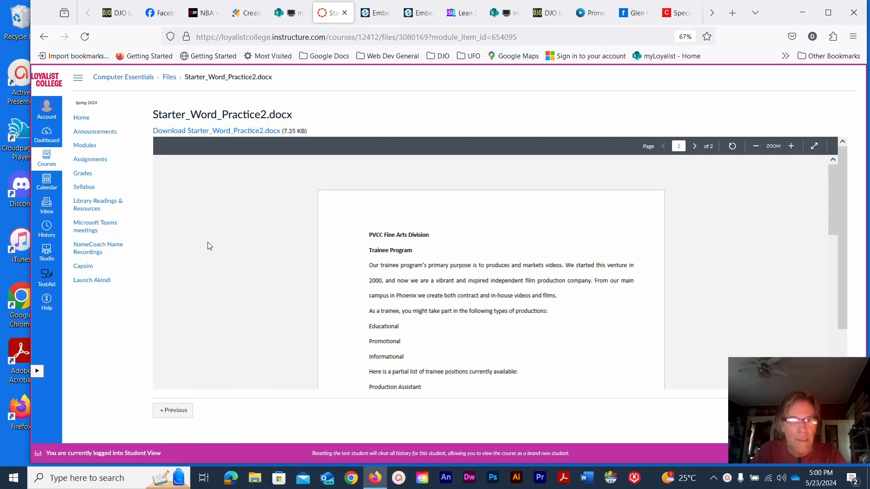
pyautogui.click(226, 133)
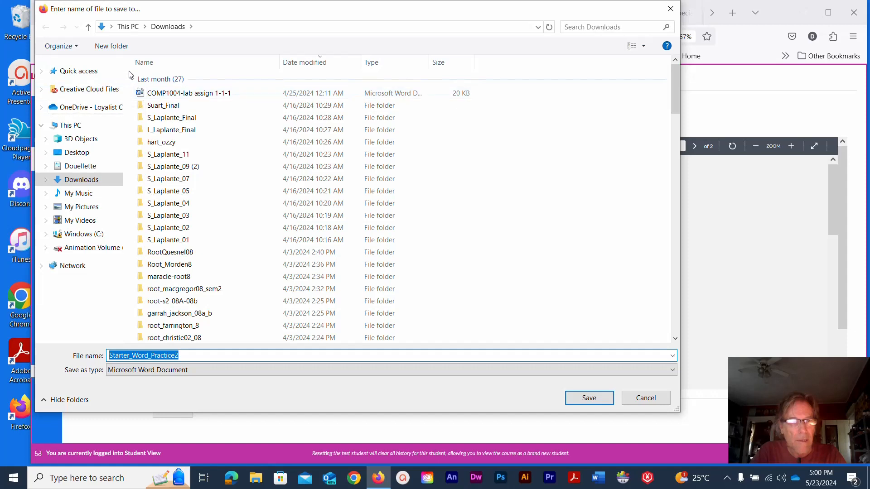
# Save the file into OneDrive > GAS Spring Semester 2024 > Computer Essentials > Word_Practice_2, then minimize Firefox.
pyautogui.click(91, 107)
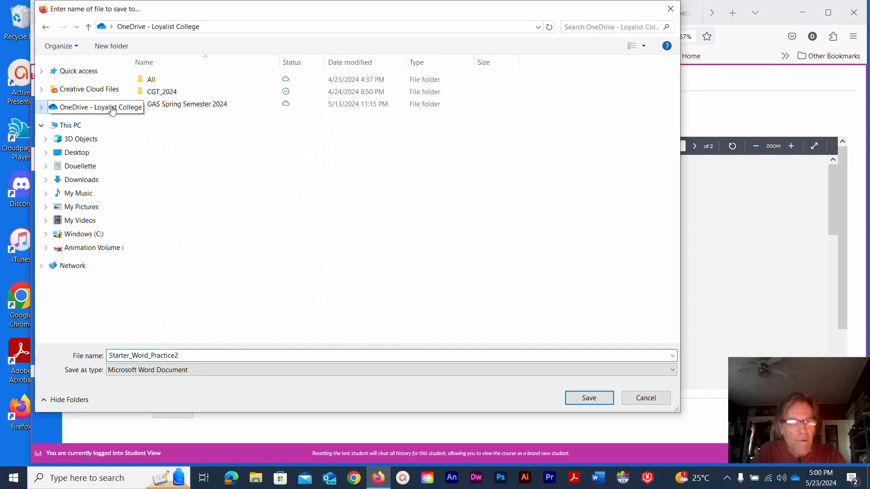
pyautogui.doubleClick(179, 104)
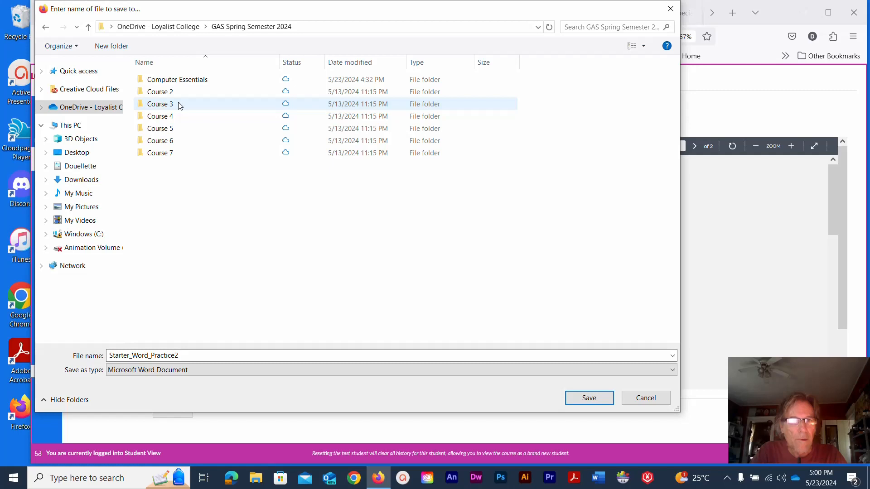
pyautogui.doubleClick(179, 80)
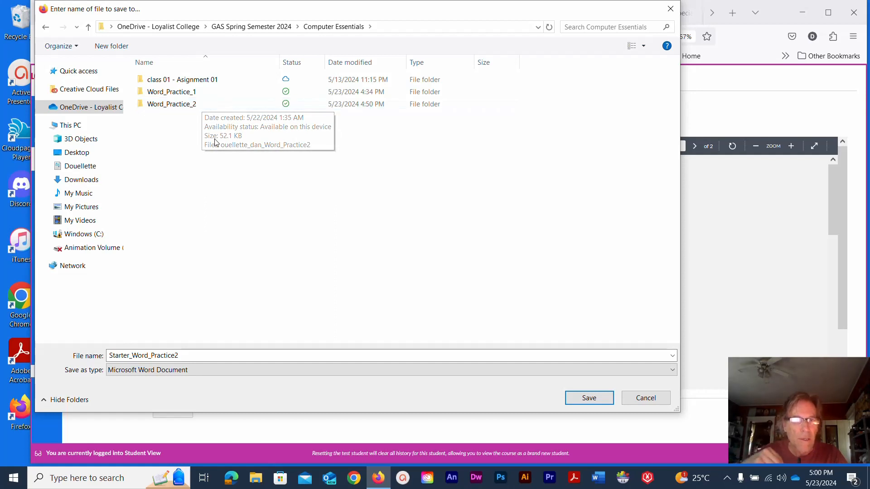
pyautogui.rightClick(209, 169)
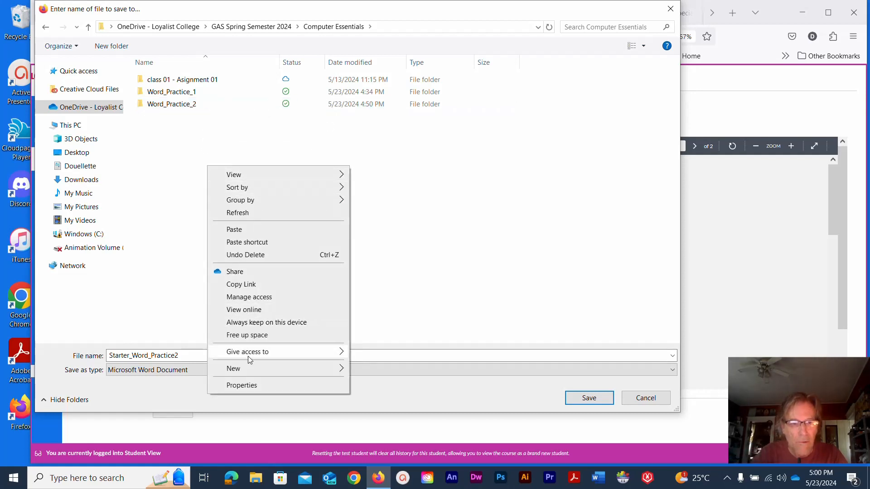
pyautogui.moveTo(250, 373)
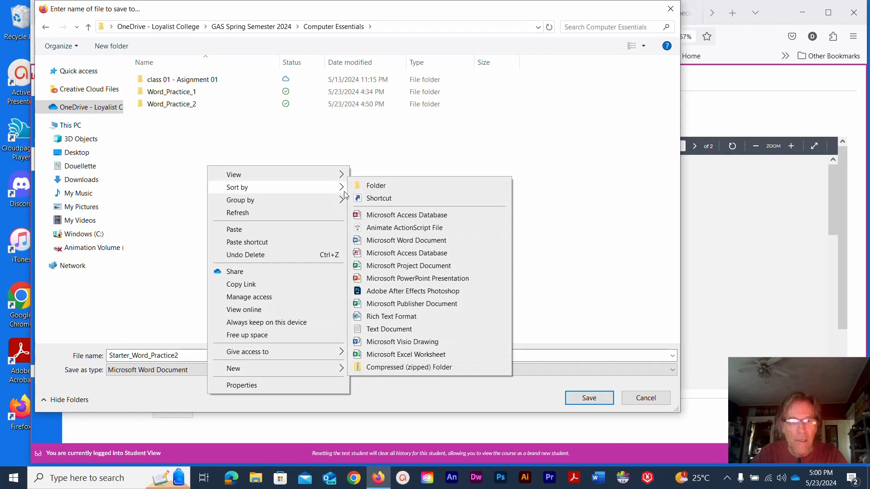
pyautogui.click(200, 146)
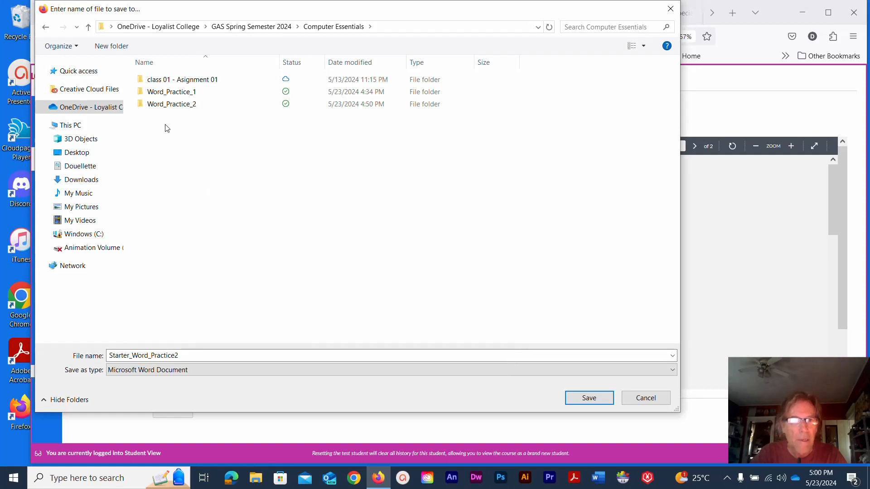
pyautogui.doubleClick(141, 105)
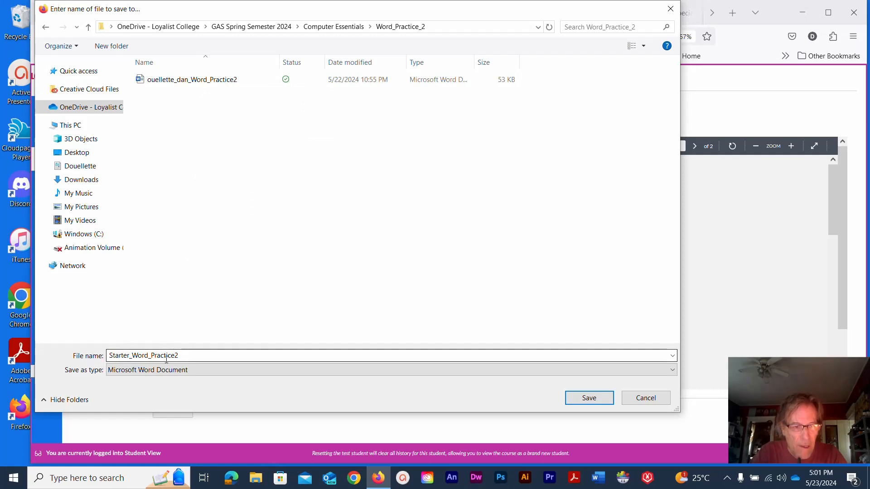
pyautogui.click(588, 398)
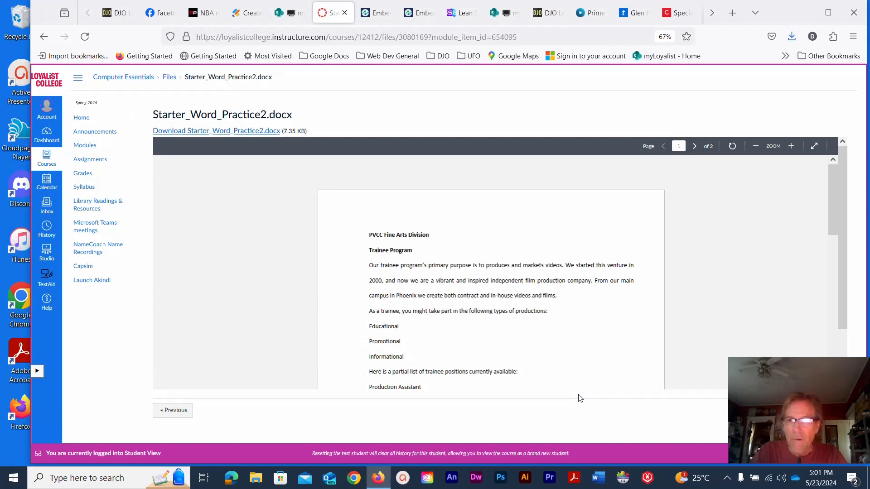
pyautogui.click(801, 13)
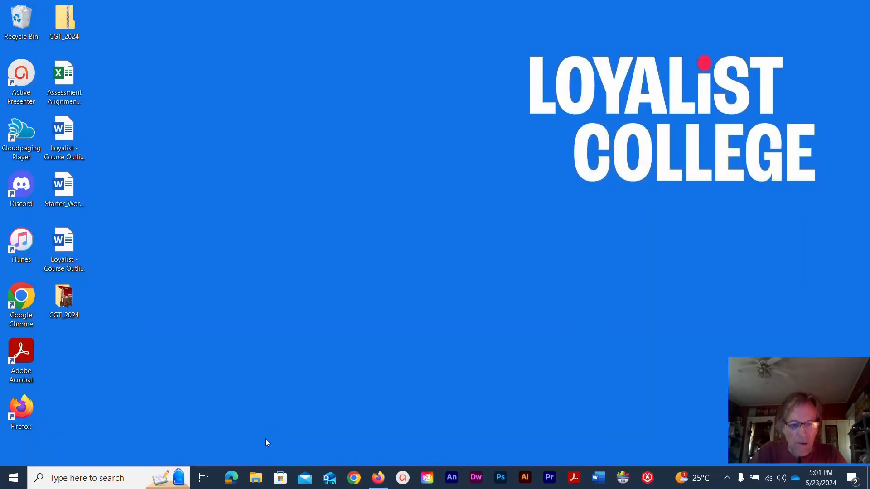
# Browse File Explorer to the Word_Practice_2 folder under OneDrive's Computer Essentials folder.
pyautogui.click(255, 478)
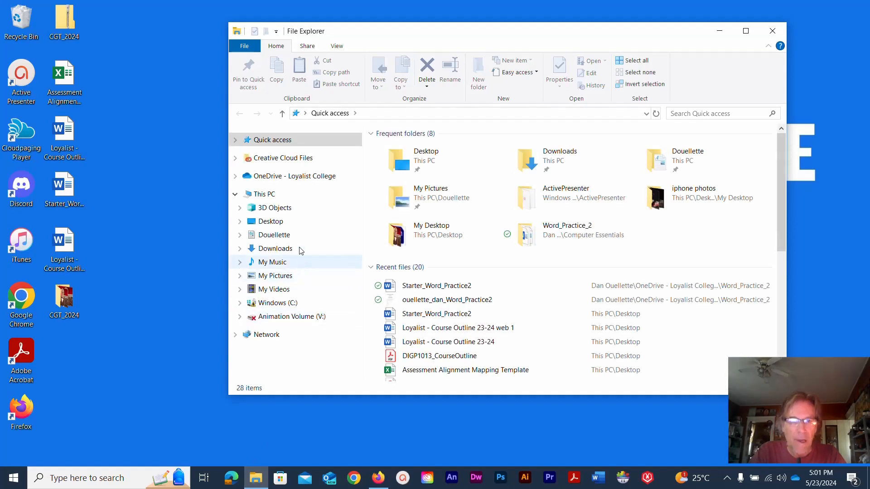
pyautogui.click(267, 176)
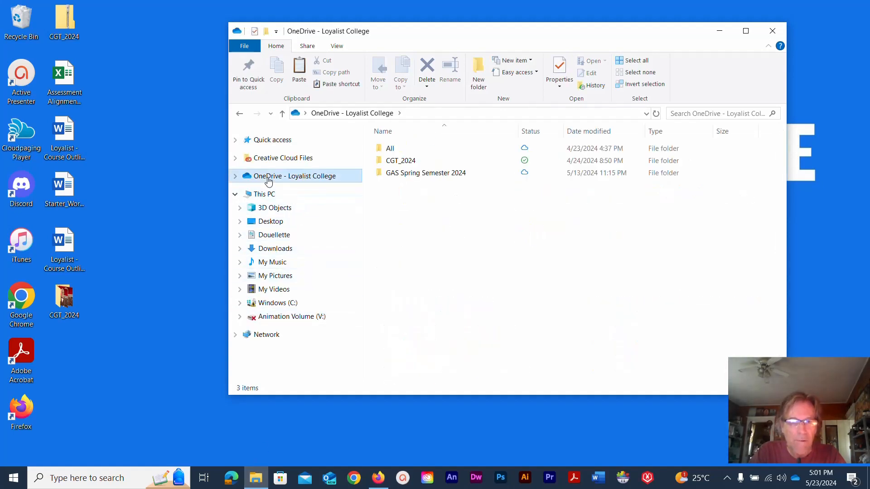
pyautogui.doubleClick(389, 174)
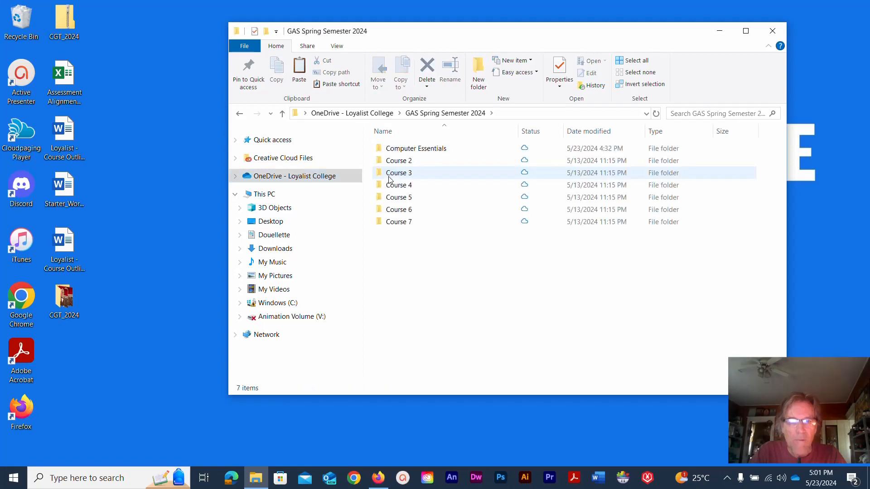
pyautogui.doubleClick(413, 149)
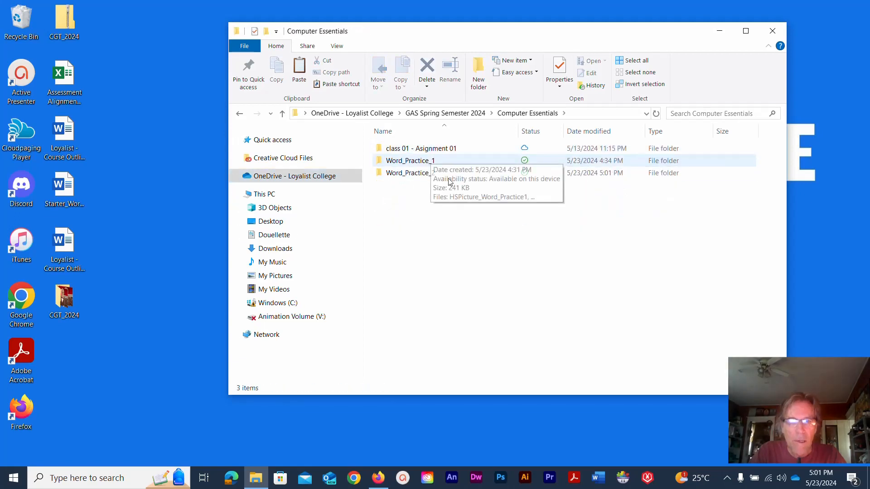
pyautogui.moveTo(443, 178)
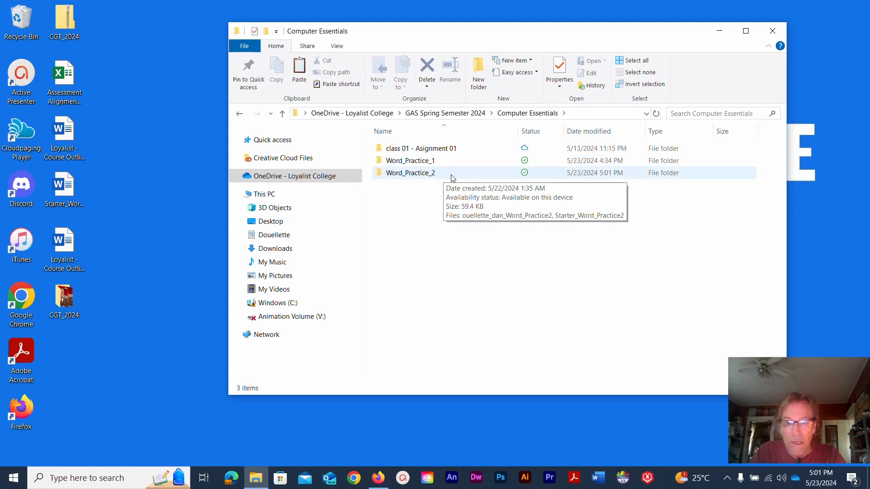
pyautogui.doubleClick(452, 178)
pyautogui.click(435, 161)
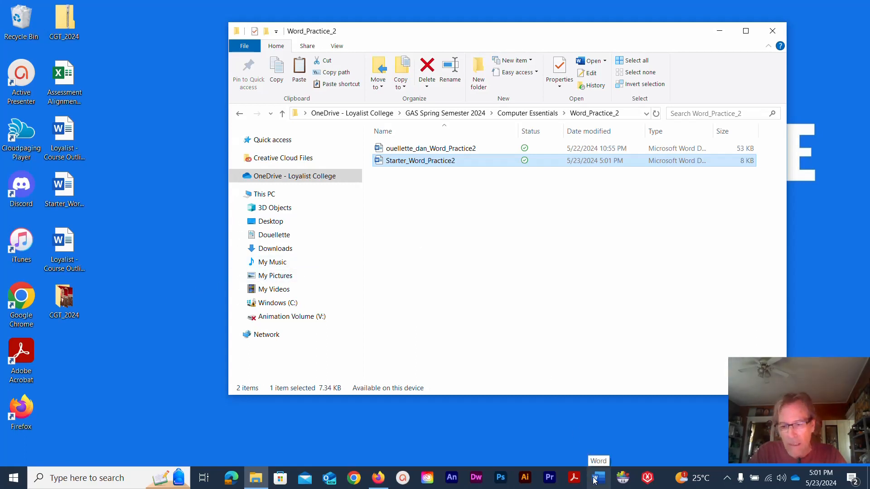
# Open Starter_Word_Practice2 in Word from the Word_Practice_2 folder.
pyautogui.click(10, 480)
pyautogui.scroll(-15, 66, 337)
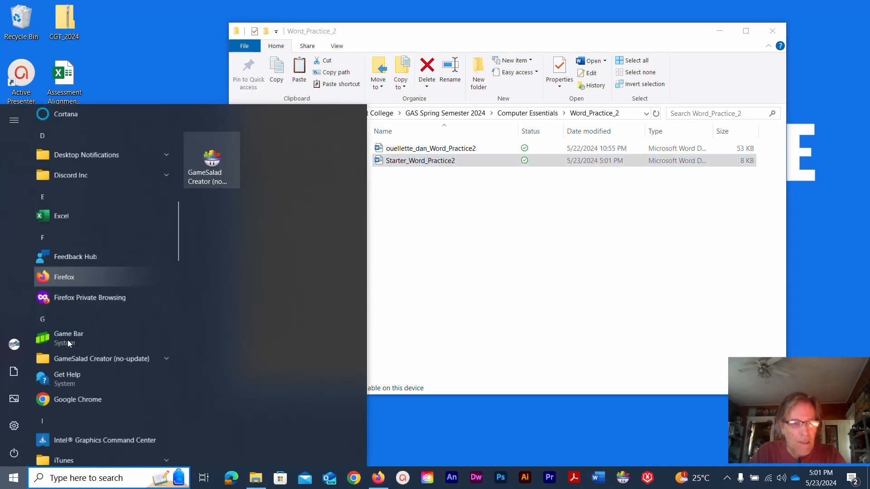
pyautogui.scroll(-20, 68, 342)
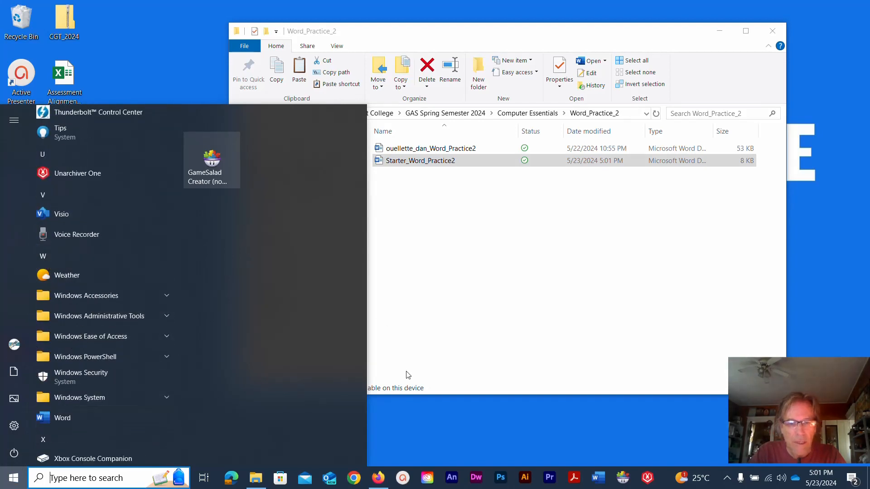
pyautogui.click(418, 436)
pyautogui.click(426, 305)
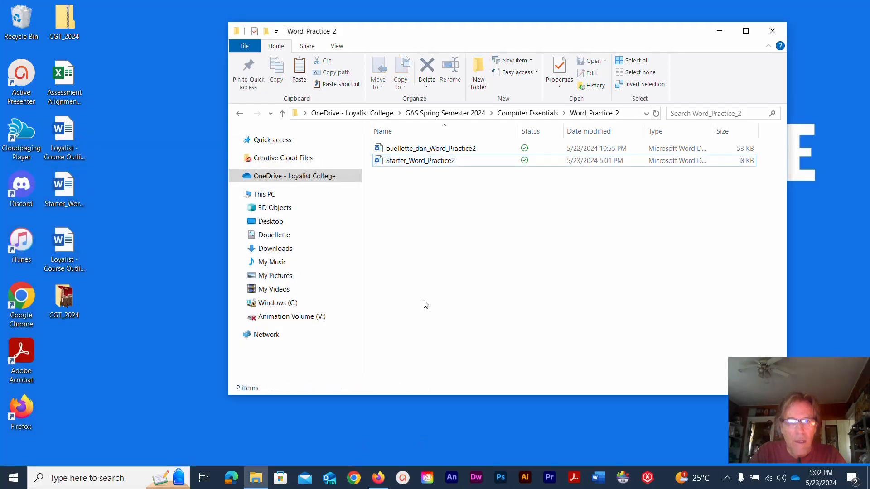
pyautogui.click(388, 165)
pyautogui.click(381, 162)
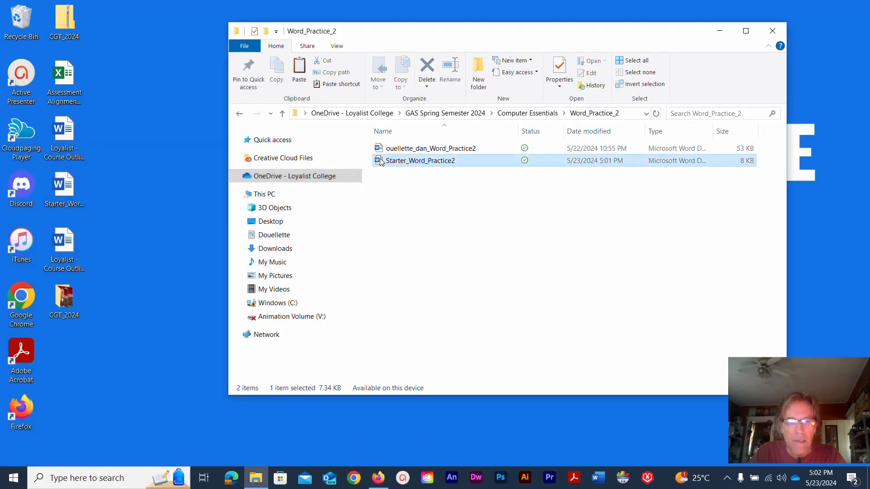
pyautogui.doubleClick(381, 162)
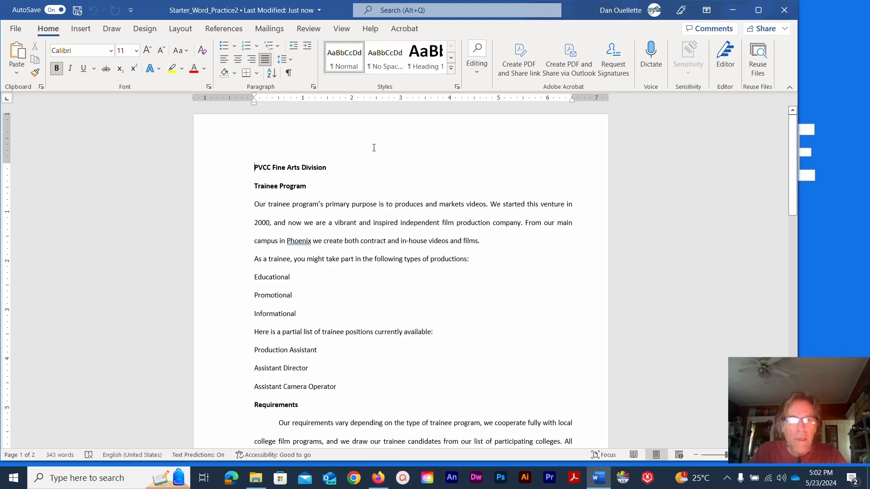
# Turn on Show/Hide ¶ formatting marks, then go to the File backstage.
pyautogui.click(289, 74)
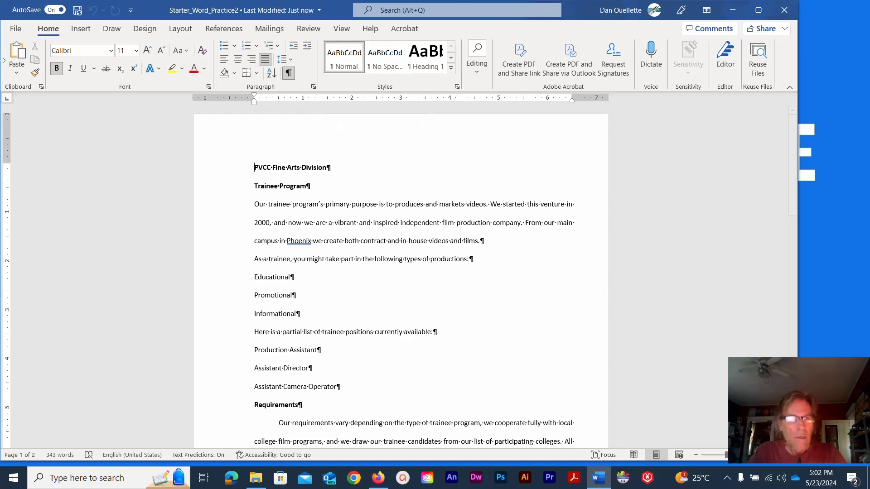
pyautogui.click(16, 31)
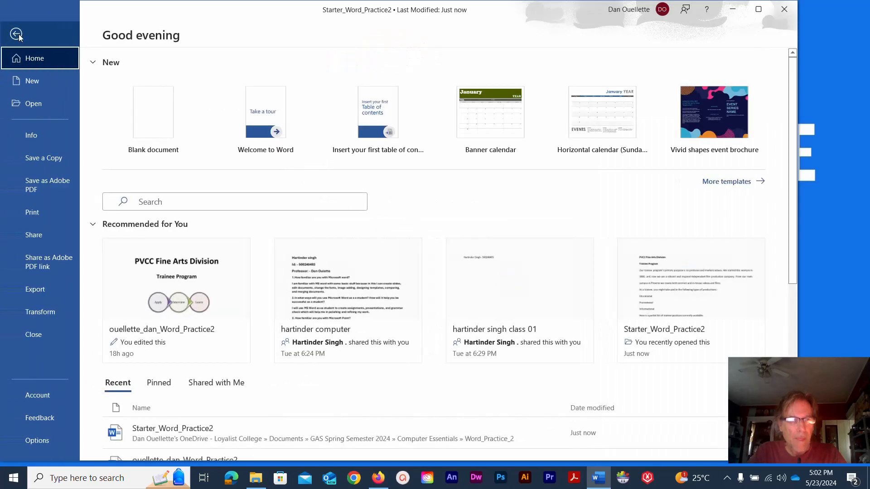
# Start Save a Copy with OneDrive's Computer Essentials > Word_Practice_2 folder as the location.
pyautogui.click(22, 154)
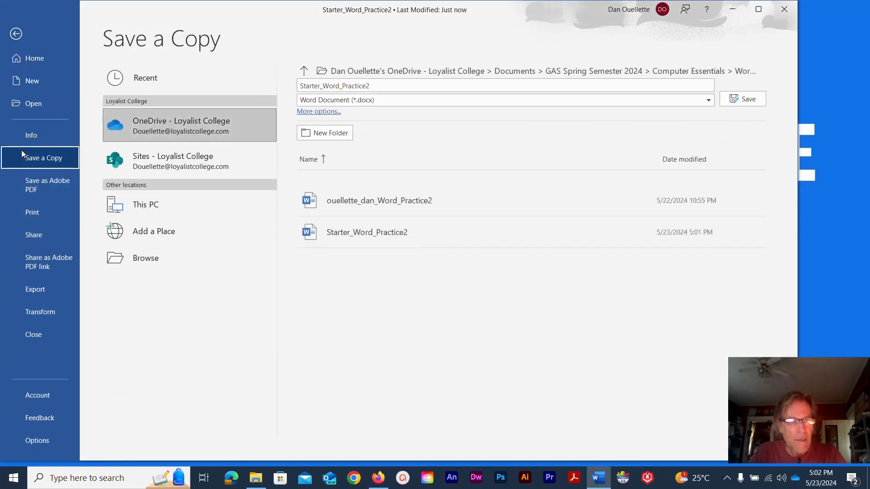
pyautogui.click(174, 131)
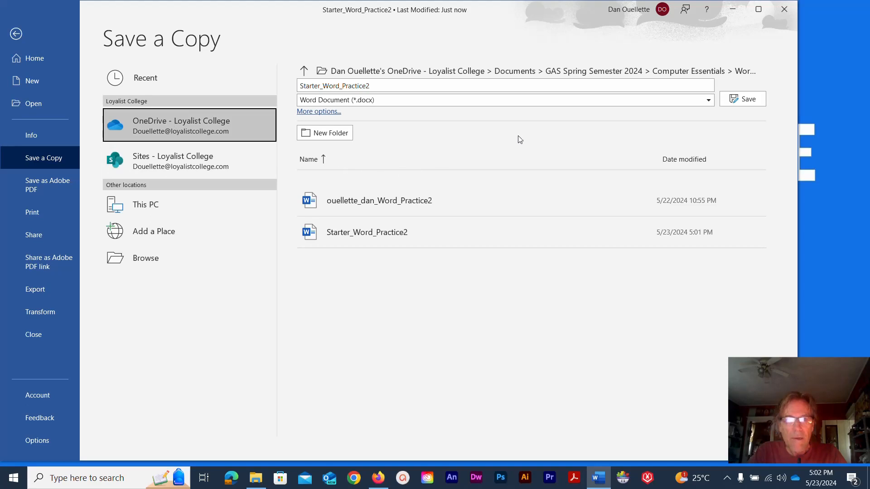
pyautogui.click(304, 69)
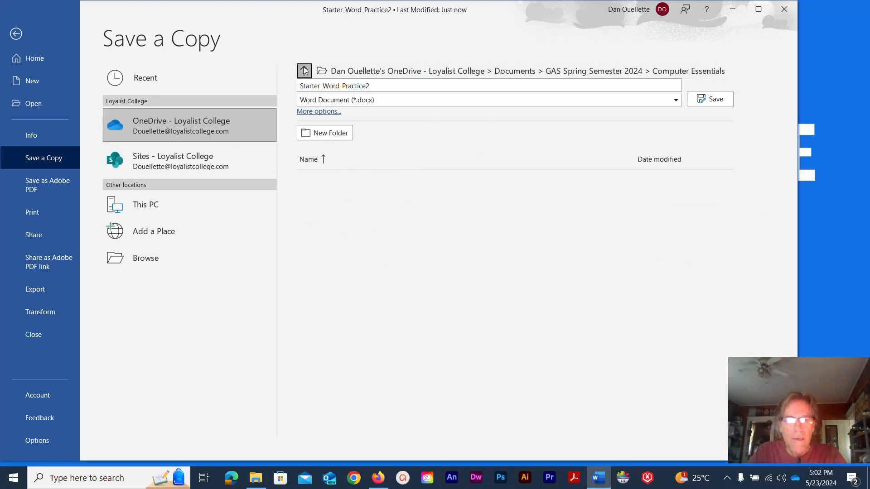
pyautogui.click(303, 70)
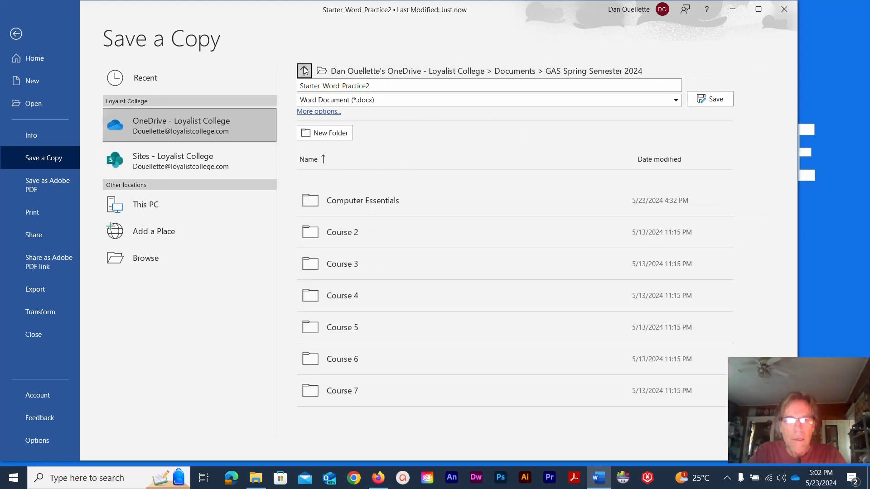
pyautogui.doubleClick(366, 201)
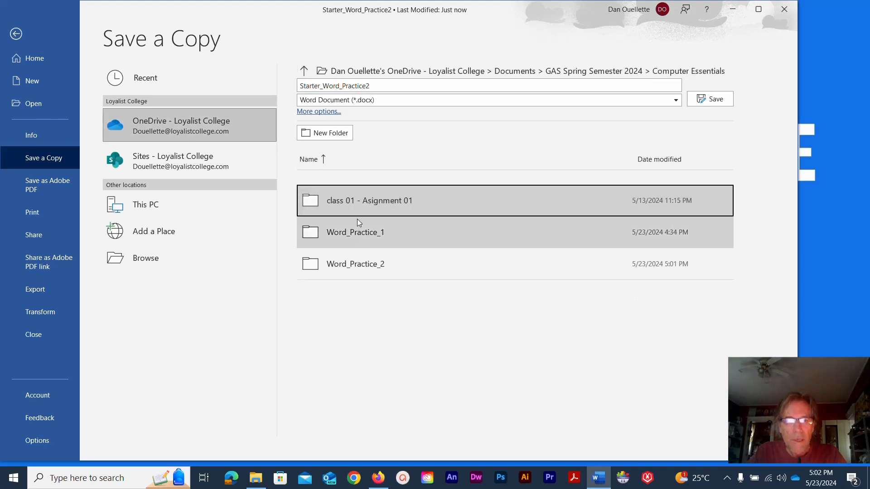
pyautogui.click(358, 265)
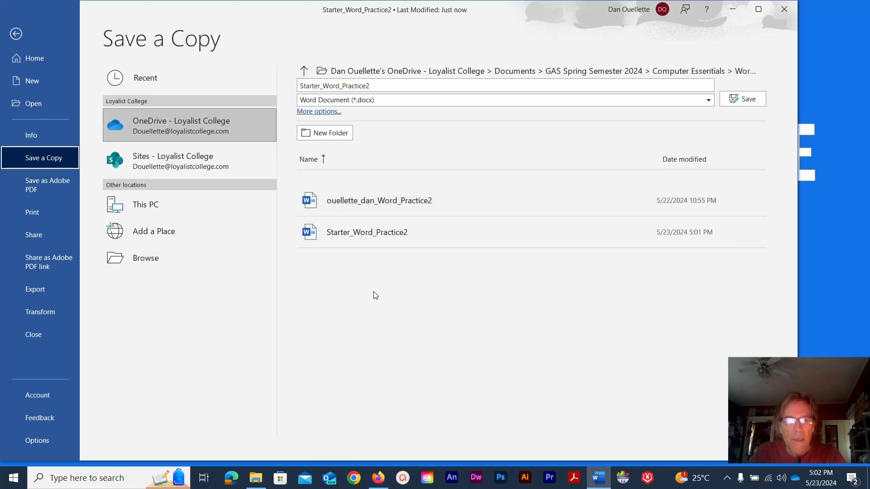
# Replace 'Starter' with the student's name to make the Word_Practice2b file name, and save.
pyautogui.click(318, 87)
pyautogui.click(319, 86)
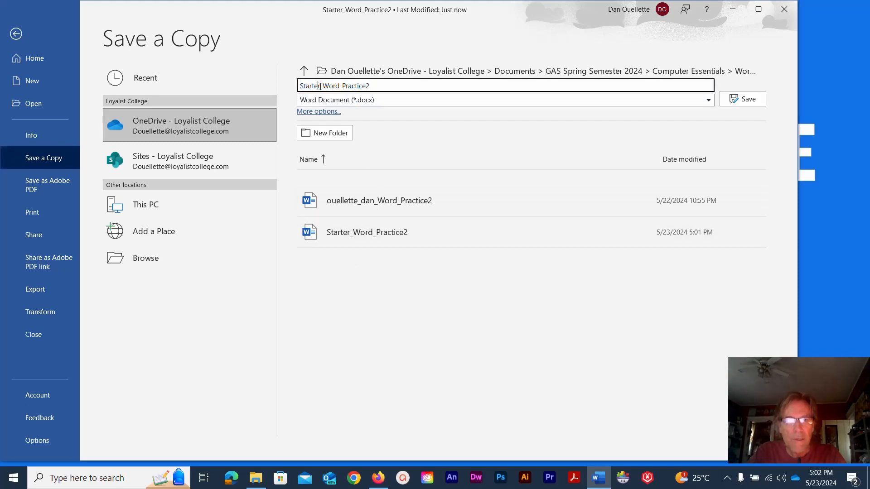
pyautogui.moveTo(320, 87); pyautogui.dragTo(288, 87)
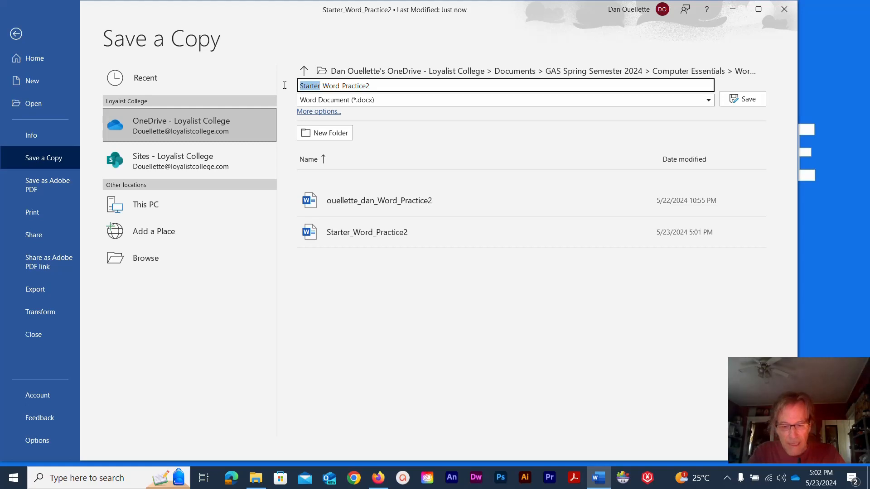
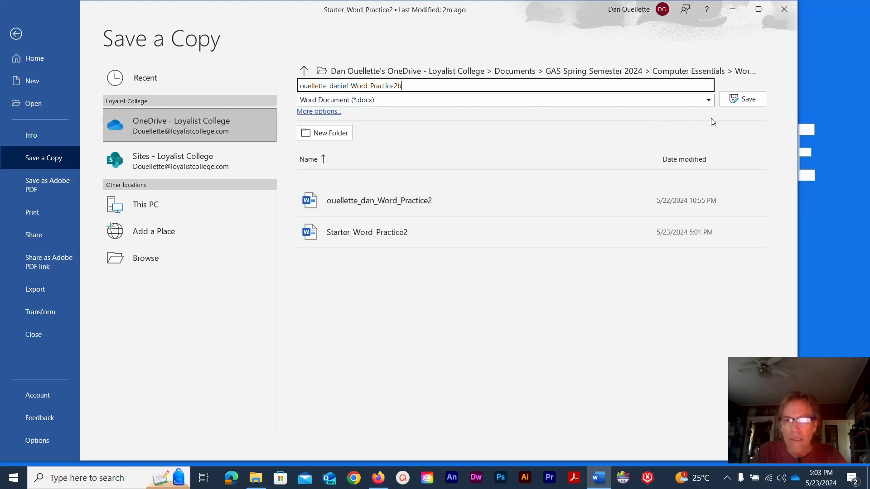
pyautogui.click(733, 105)
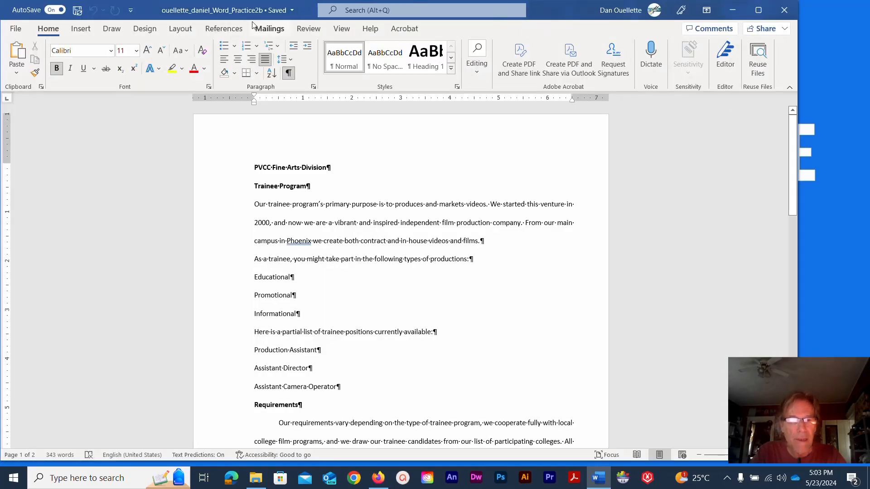
pyautogui.click(257, 477)
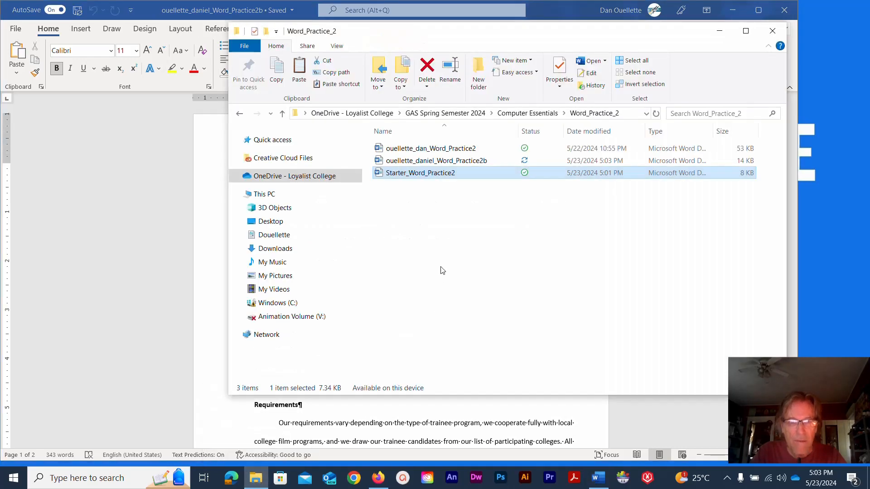
pyautogui.click(447, 162)
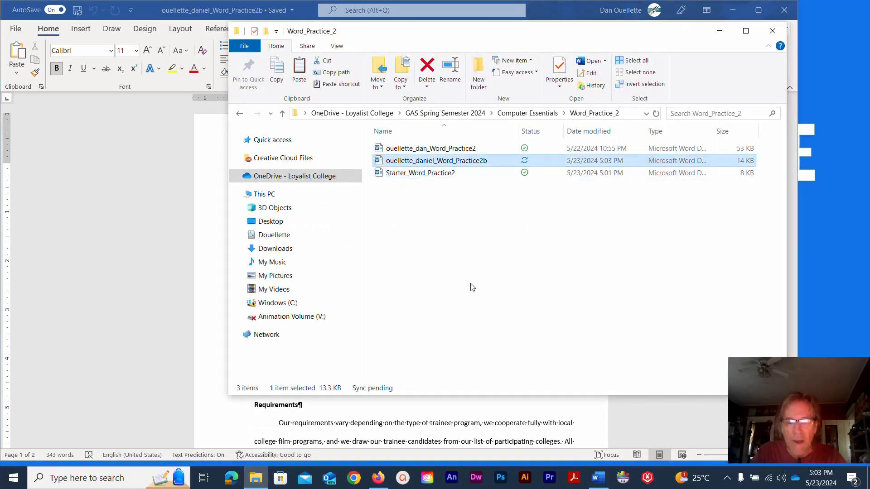
pyautogui.click(109, 224)
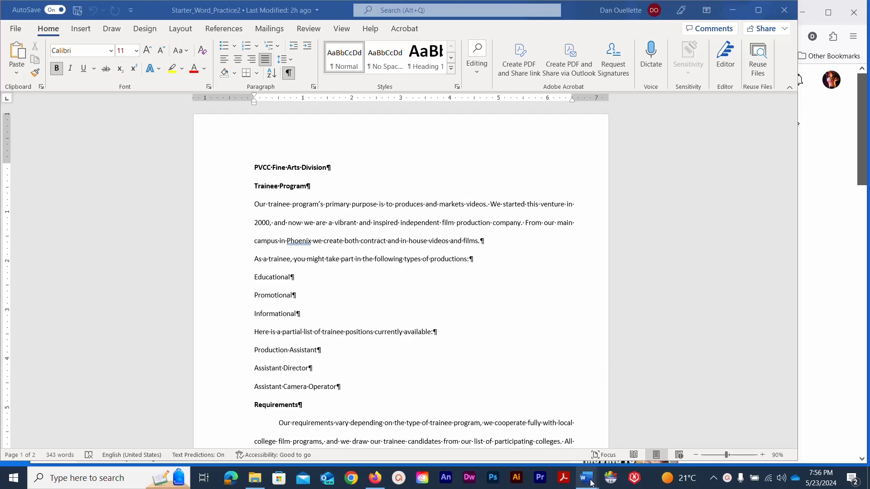
# Switch to the finished Word_Practice2b window and scroll back to its top.
pyautogui.moveTo(589, 481)
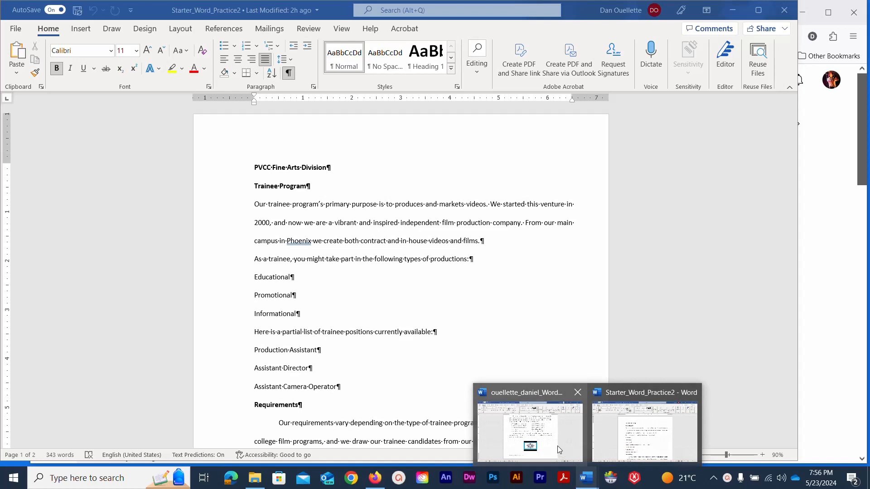
pyautogui.click(557, 445)
pyautogui.scroll(20, 248, 237)
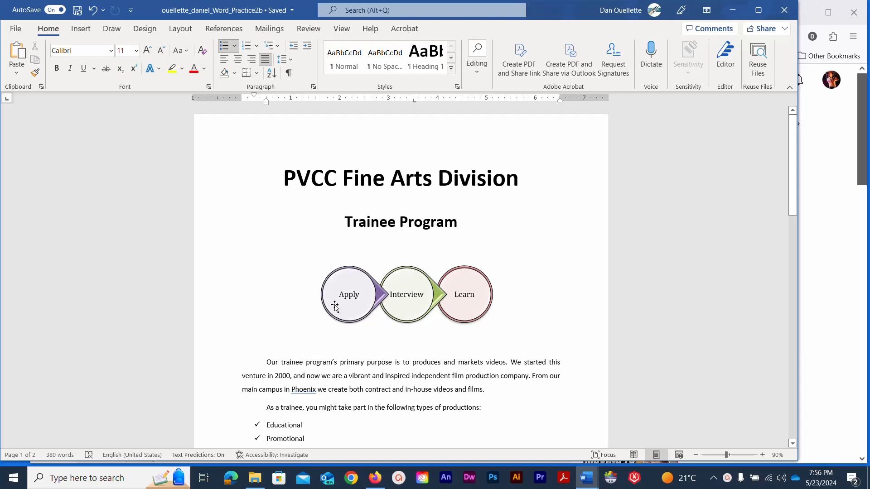
# Scroll through the finished Practice2b flyer to review it, then minimize its window.
pyautogui.scroll(-3, 281, 283)
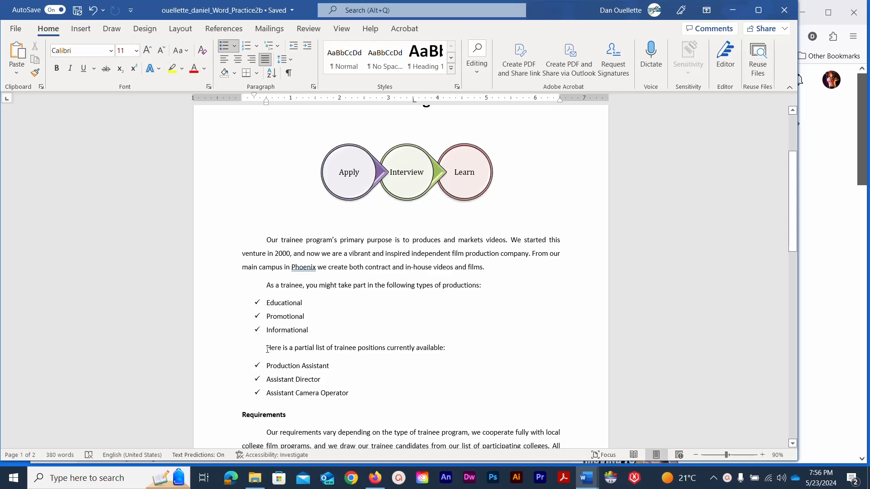
pyautogui.scroll(-3, 274, 363)
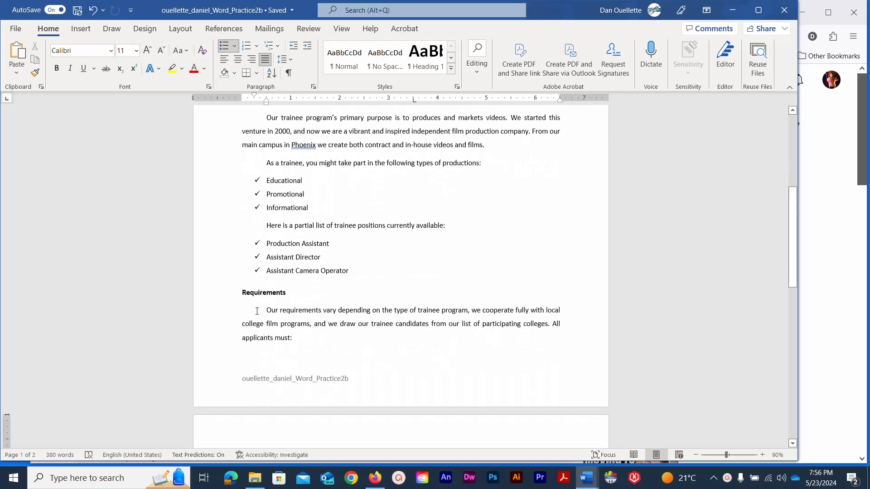
pyautogui.scroll(-1, 278, 312)
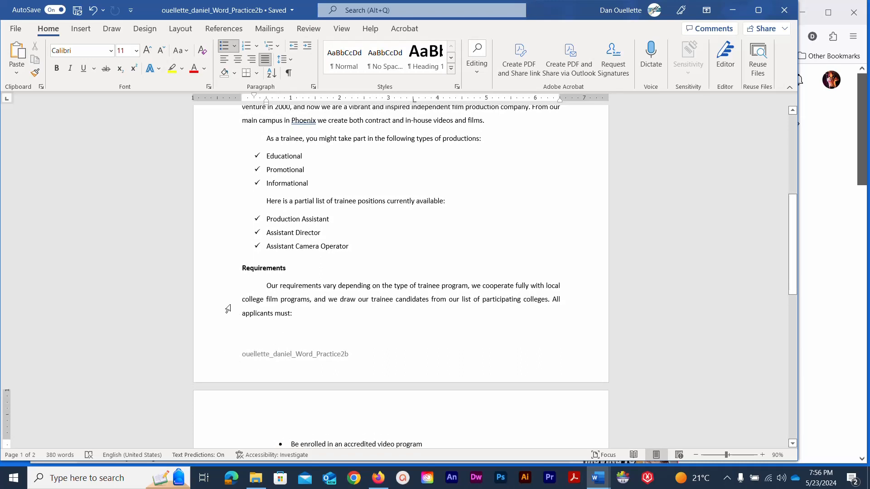
pyautogui.scroll(-3, 227, 313)
pyautogui.scroll(-2, 228, 307)
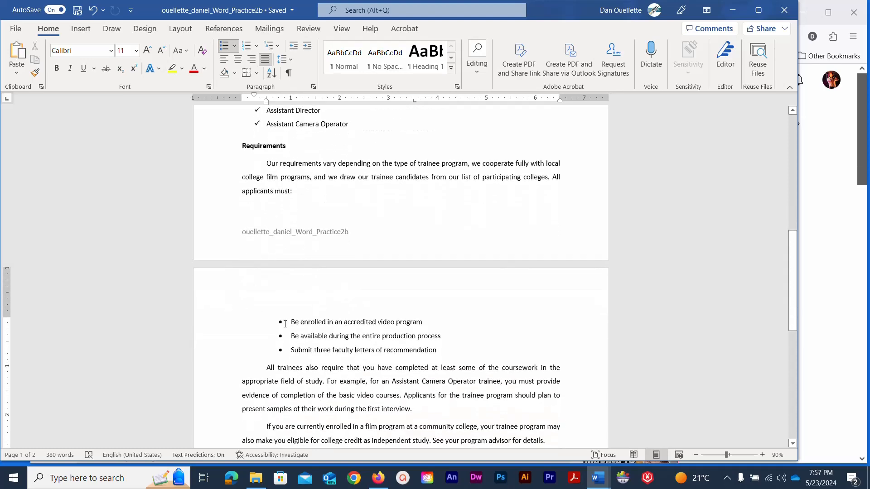
pyautogui.scroll(-7, 253, 318)
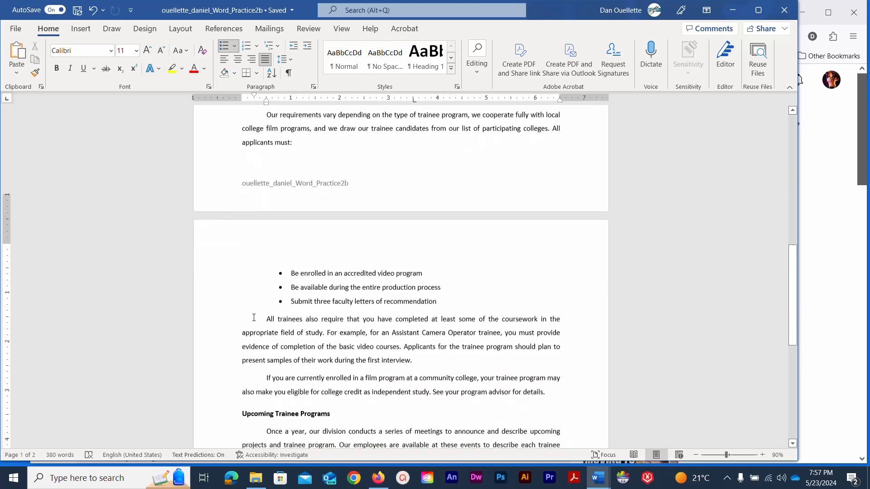
pyautogui.scroll(-3, 266, 315)
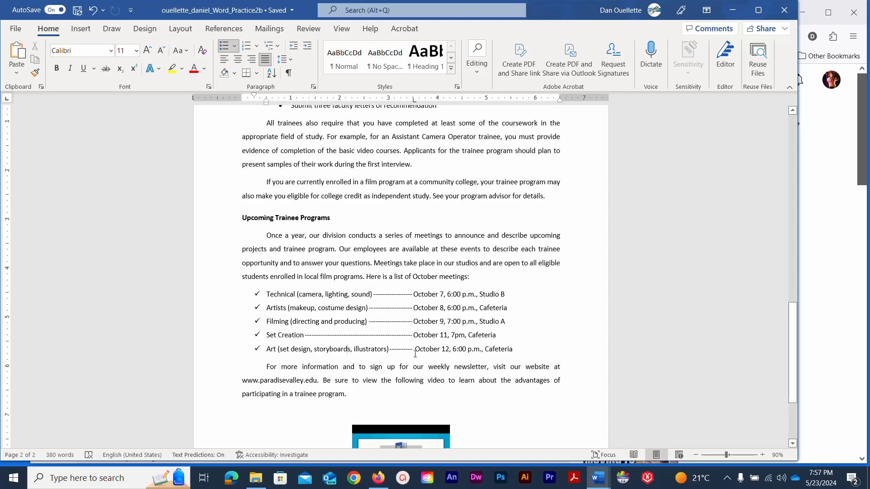
pyautogui.scroll(-5, 411, 353)
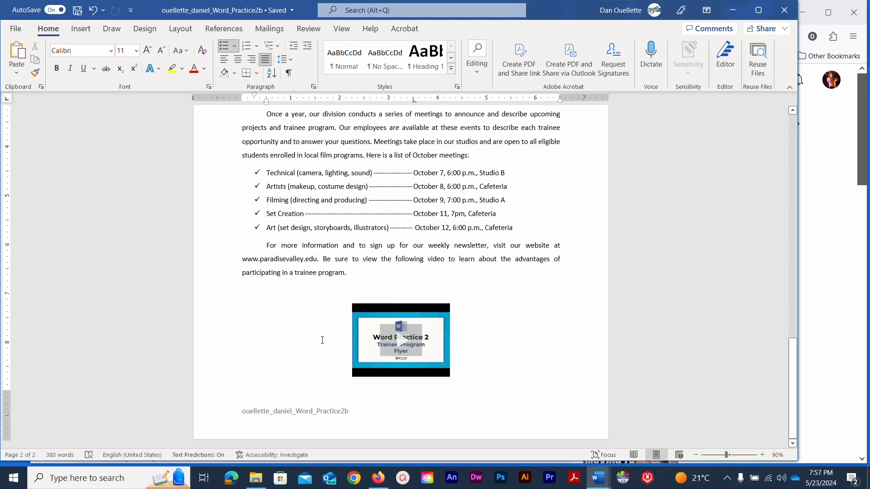
pyautogui.scroll(10, 322, 341)
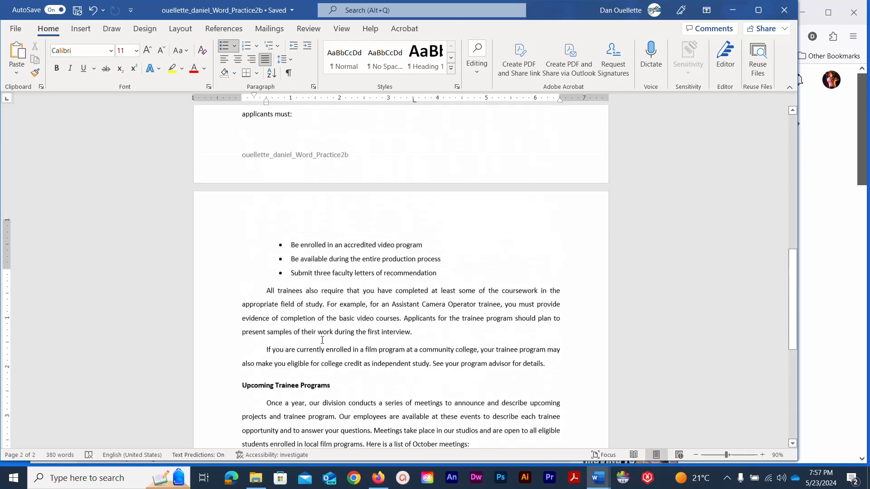
pyautogui.scroll(5, 322, 340)
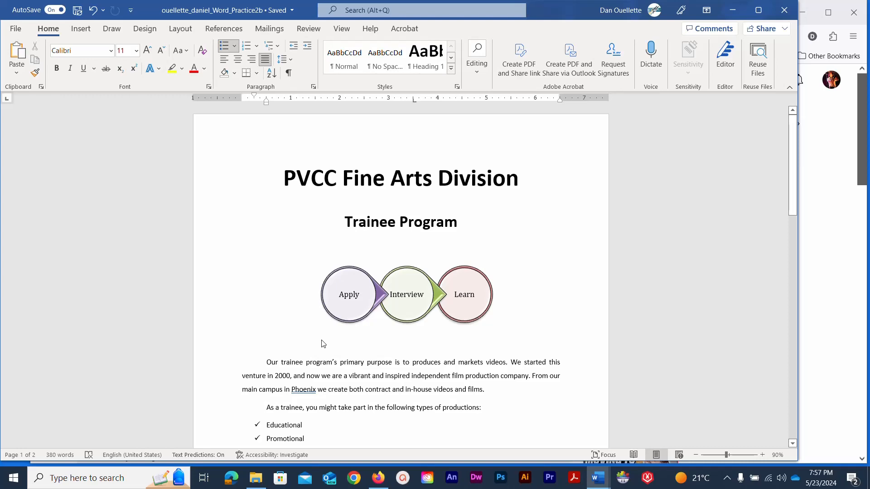
pyautogui.scroll(-10, 322, 343)
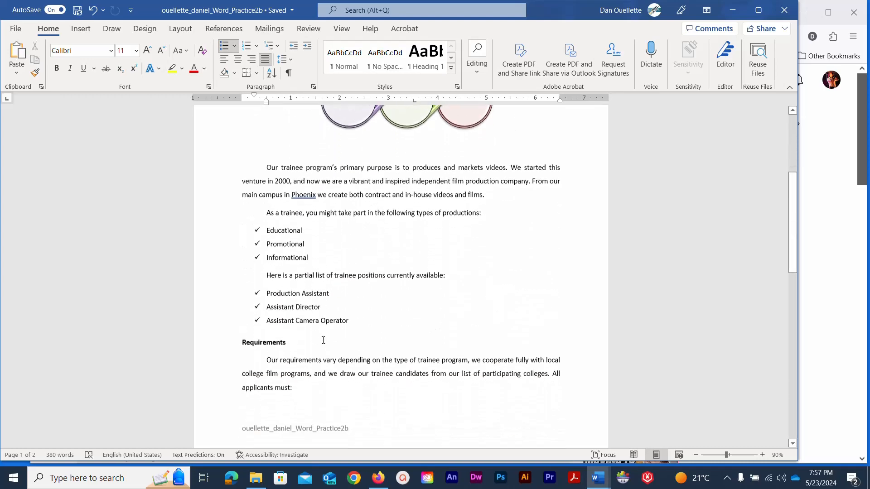
pyautogui.scroll(-10, 324, 344)
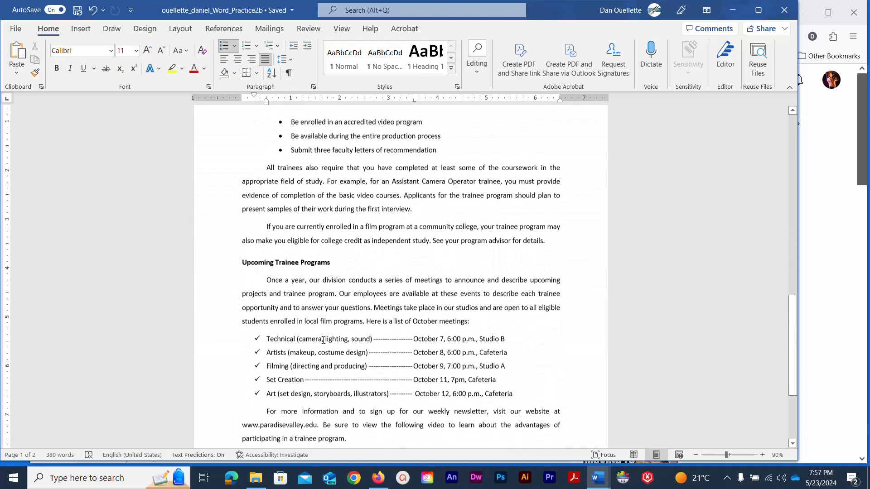
pyautogui.scroll(12, 323, 340)
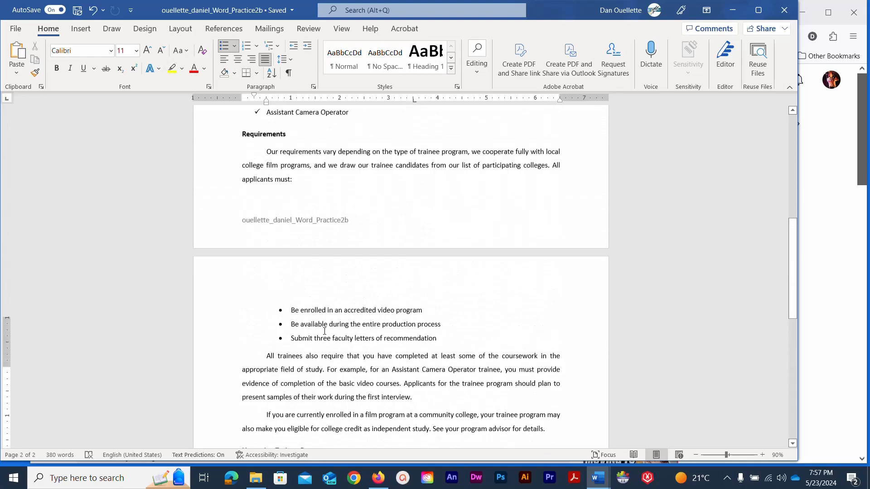
pyautogui.scroll(4, 321, 328)
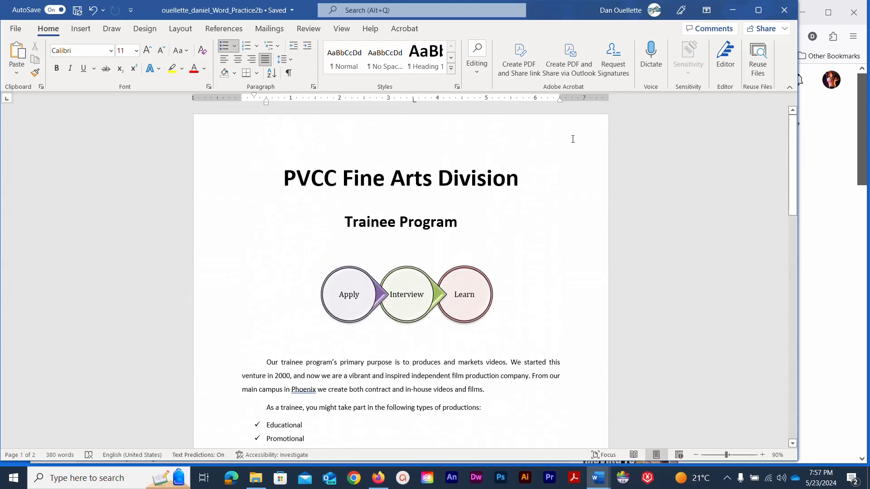
pyautogui.click(728, 15)
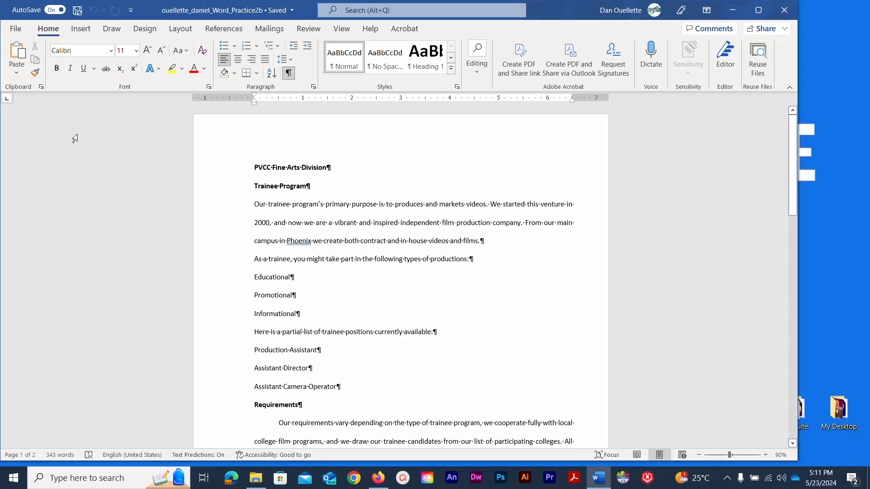
# Select the PVCC Fine Arts Division title line and switch to the Layout tab.
pyautogui.click(78, 160)
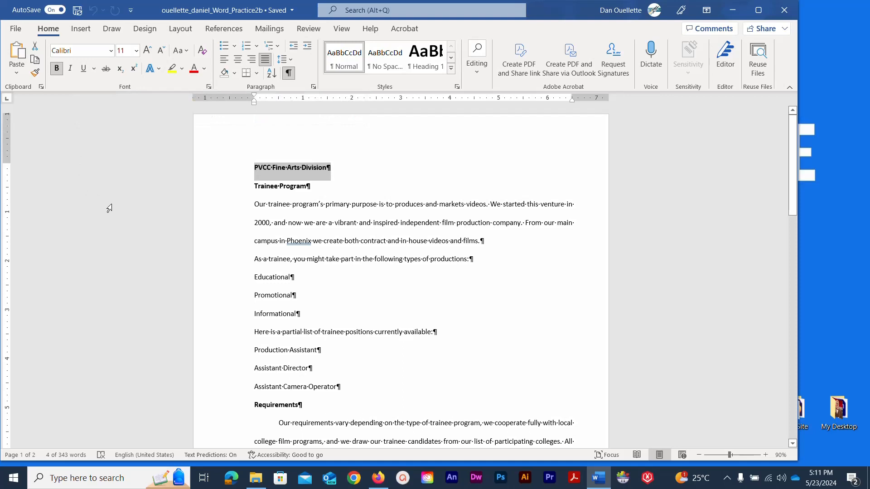
pyautogui.click(184, 29)
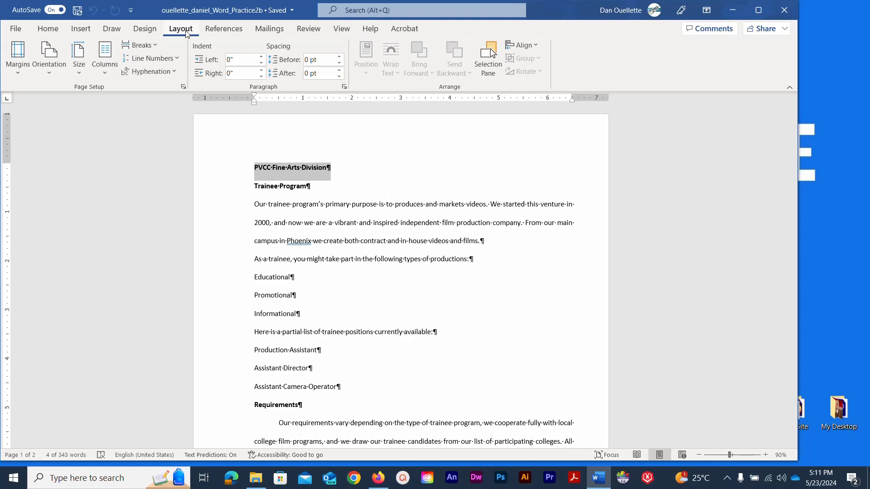
# Change the left margin from 1.25" and the right margin from 0.75" to 1 inch in Custom Margins.
pyautogui.click(20, 73)
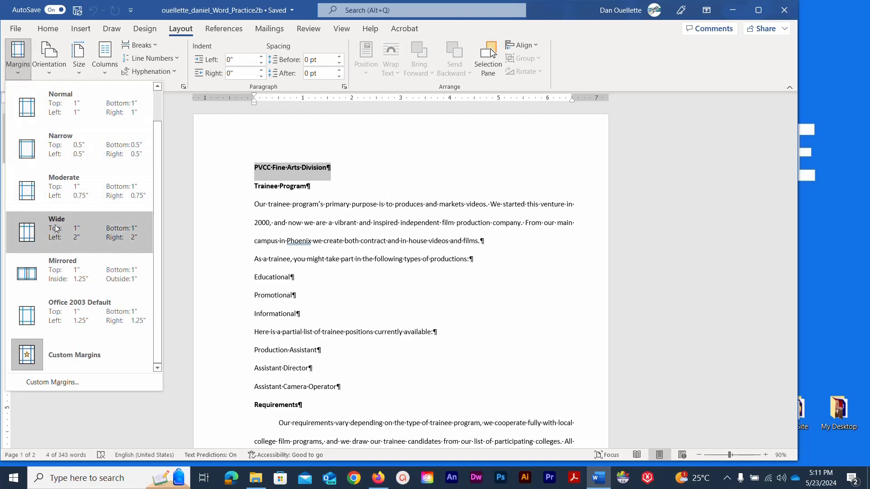
pyautogui.click(55, 387)
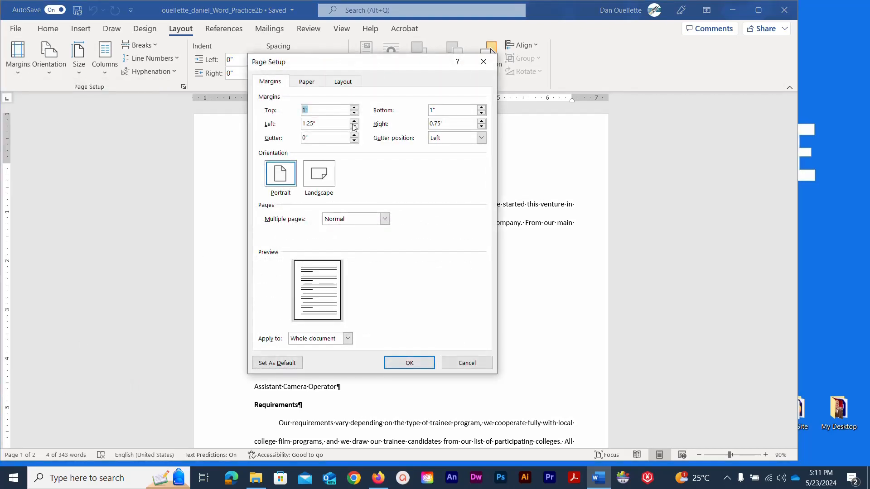
pyautogui.moveTo(384, 68); pyautogui.dragTo(313, 86)
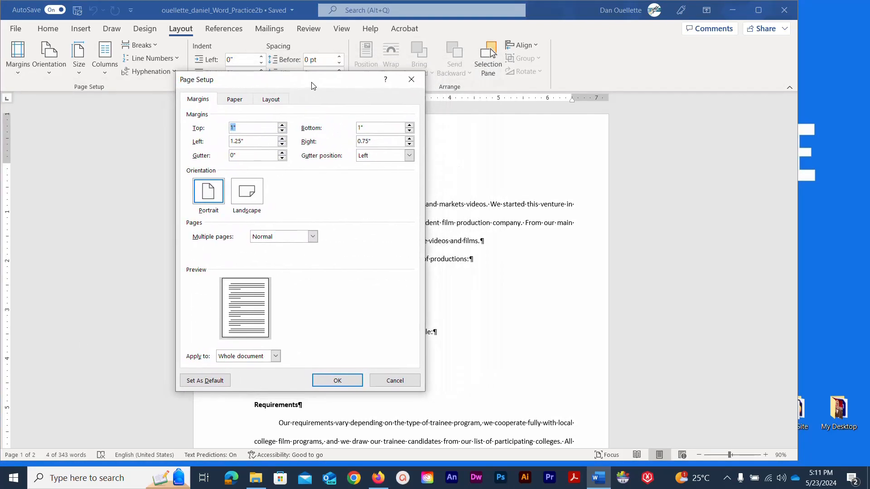
pyautogui.click(265, 141)
pyautogui.moveTo(265, 142); pyautogui.dragTo(228, 141)
pyautogui.write('1')
pyautogui.press('Tab')
pyautogui.write('1')
pyautogui.press('Tab')
pyautogui.click(337, 380)
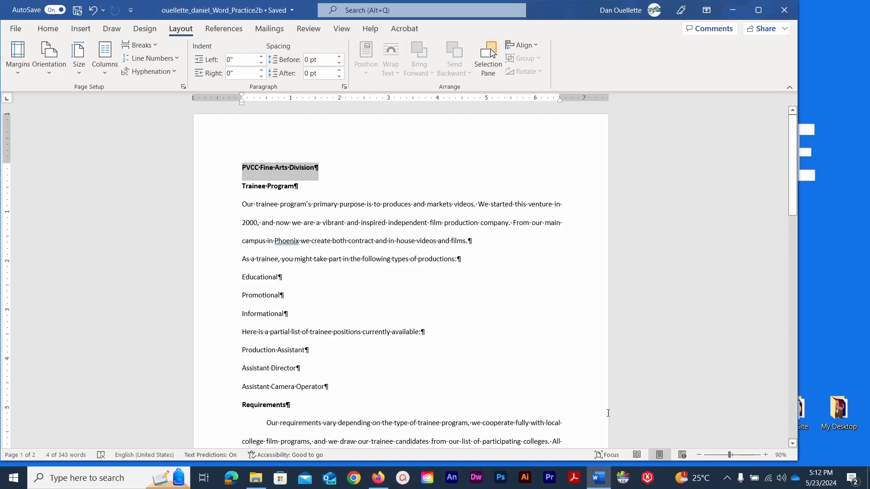
# Save the document, then open its empty page footer for editing via Insert > Footer.
pyautogui.click(77, 12)
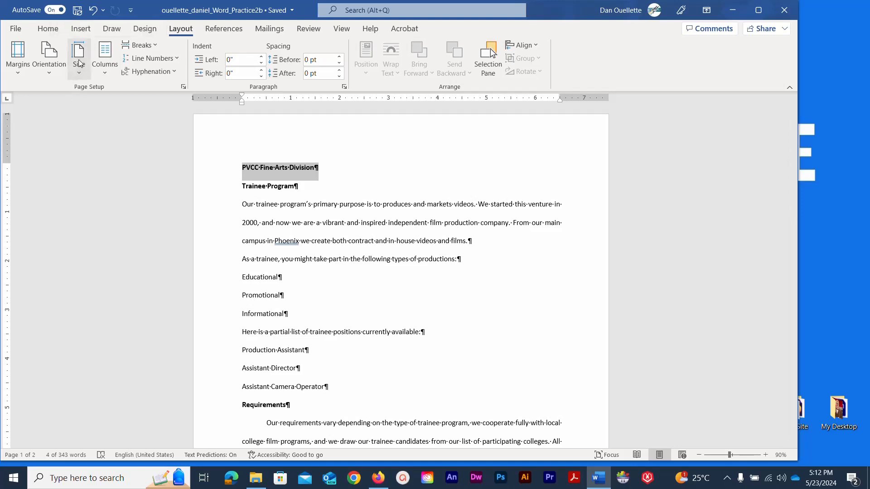
pyautogui.click(77, 32)
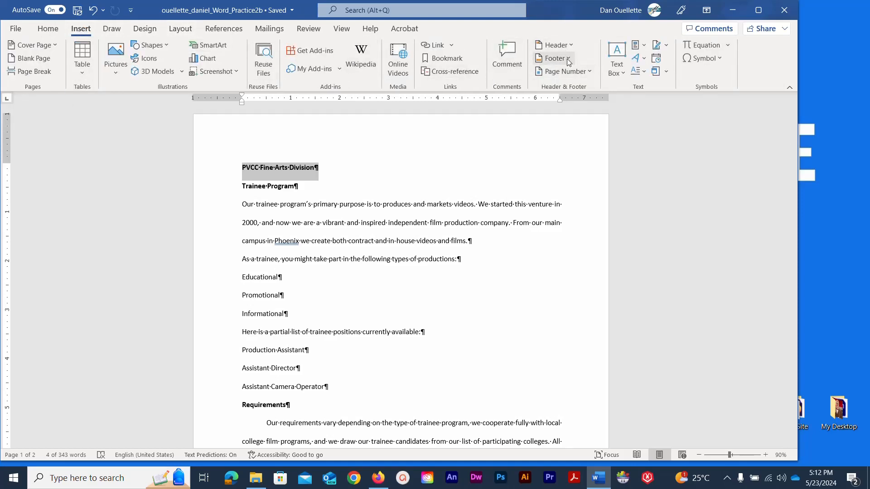
pyautogui.click(570, 59)
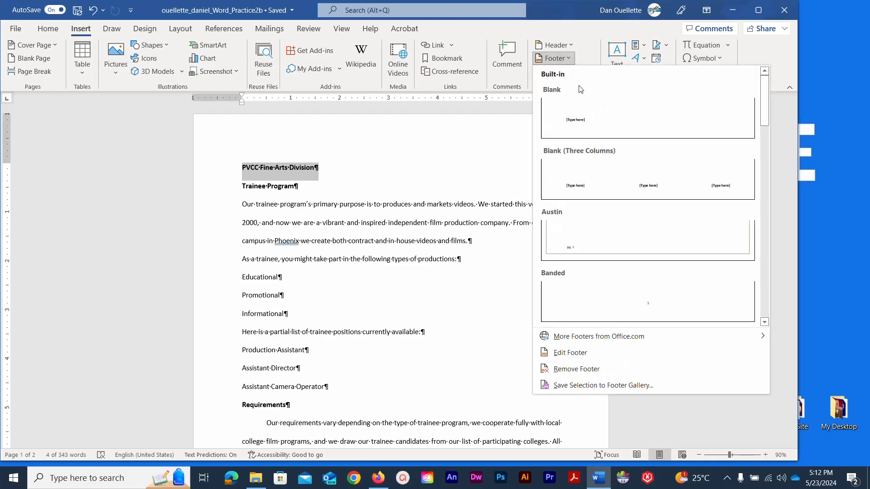
pyautogui.click(575, 355)
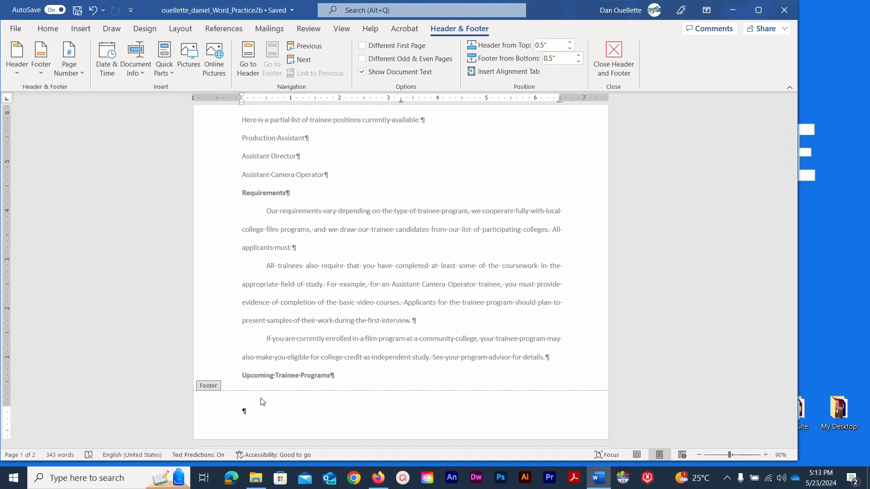
# Insert the File Name field from Document Info into the footer, check it, and close the footer.
pyautogui.click(143, 74)
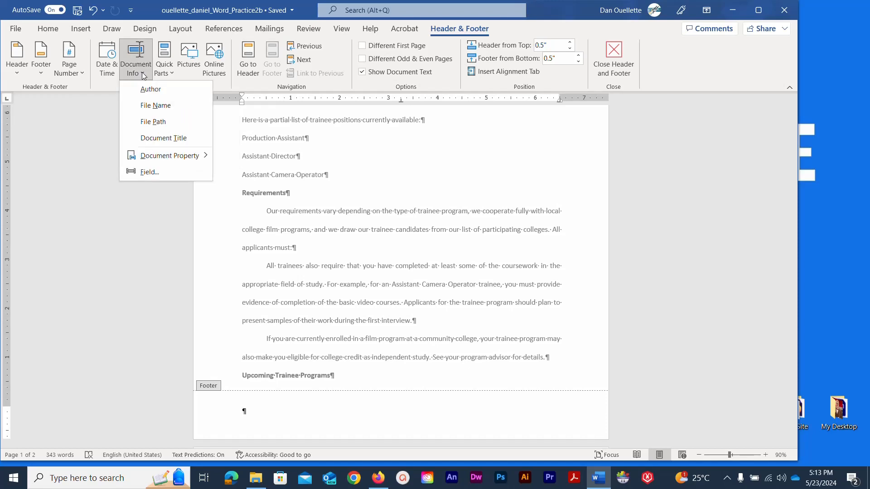
pyautogui.click(144, 106)
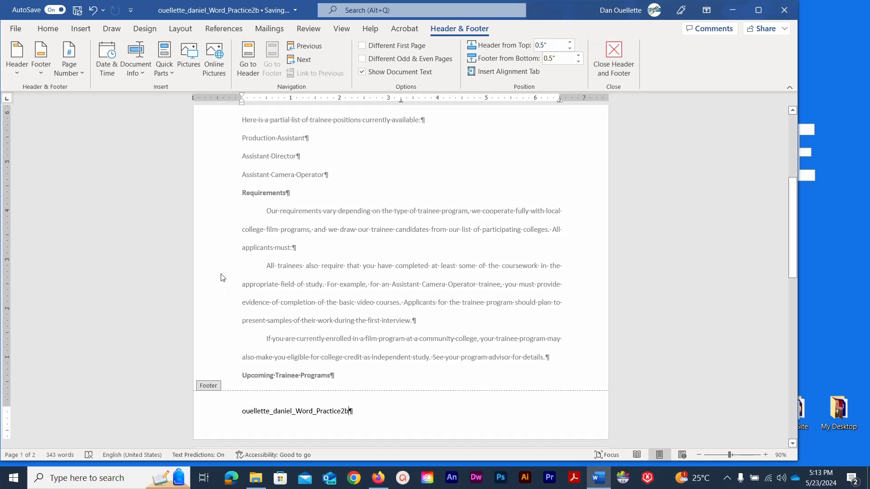
pyautogui.click(179, 271)
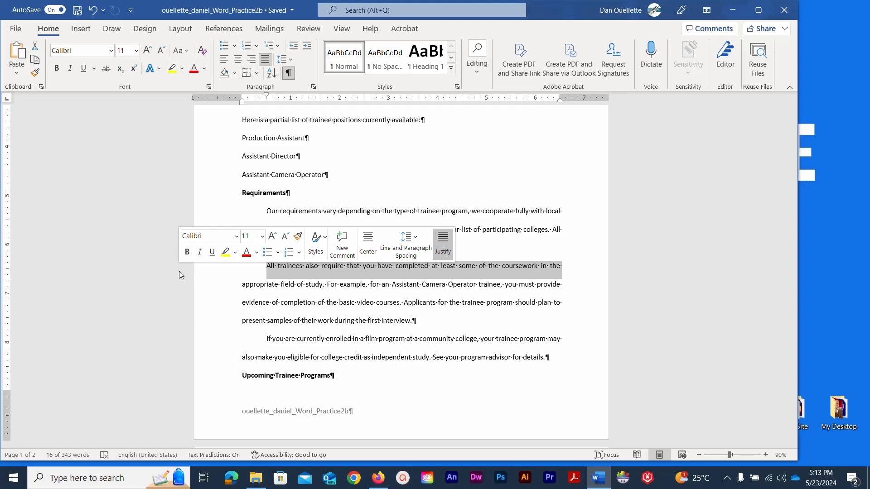
pyautogui.doubleClick(245, 417)
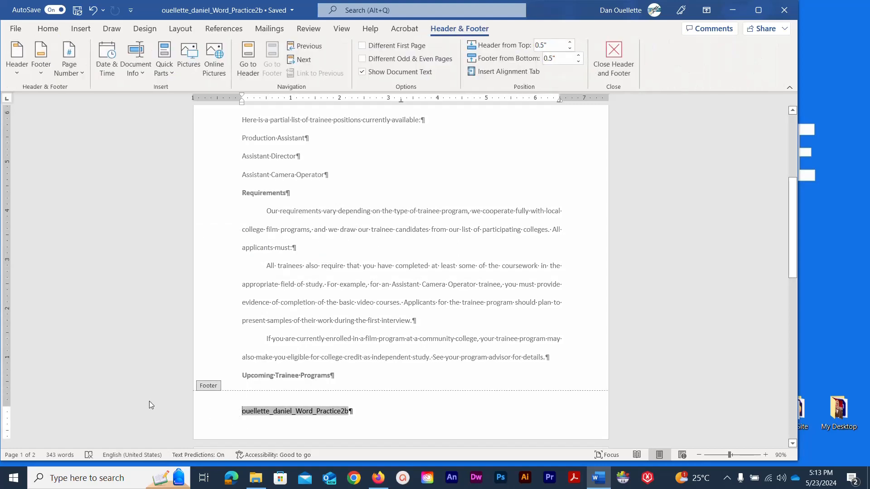
pyautogui.click(218, 412)
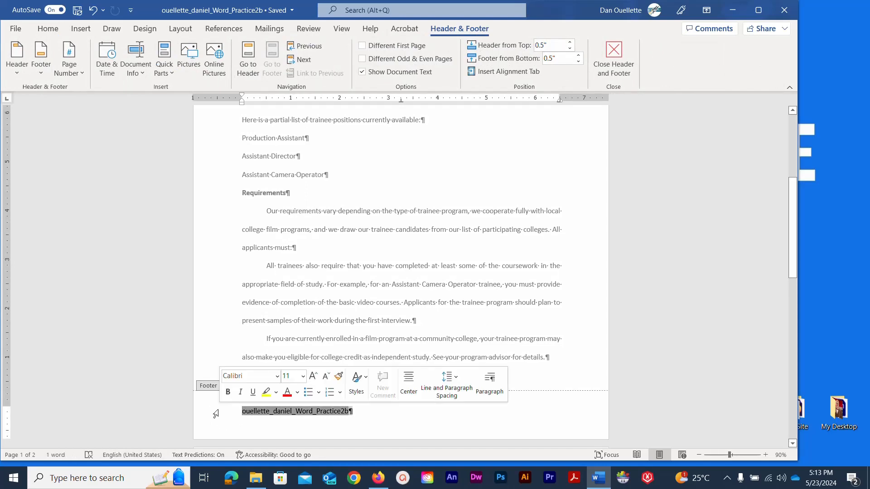
pyautogui.click(613, 52)
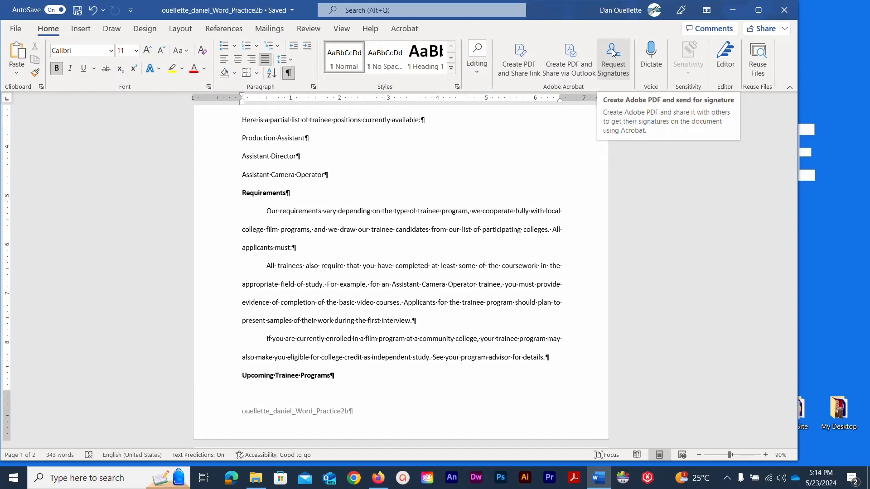
# Make the PVCC Fine Arts Division title 36 pt.
pyautogui.scroll(1, 204, 210)
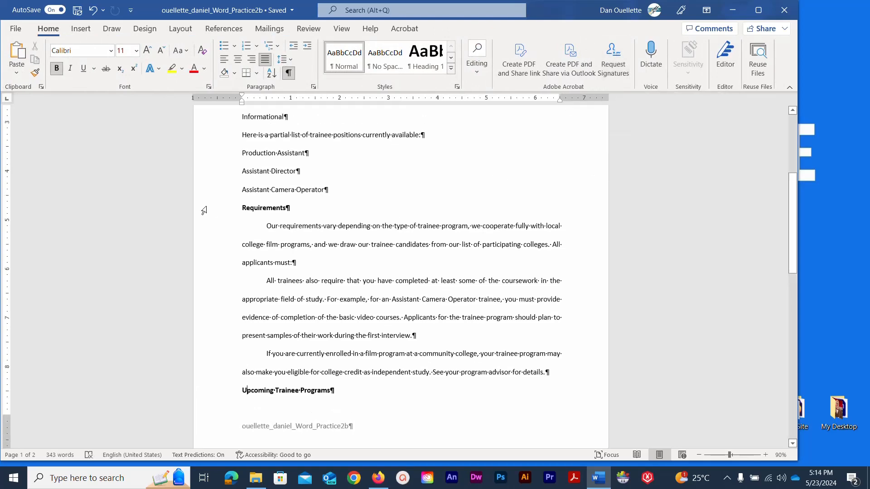
pyautogui.scroll(5, 204, 210)
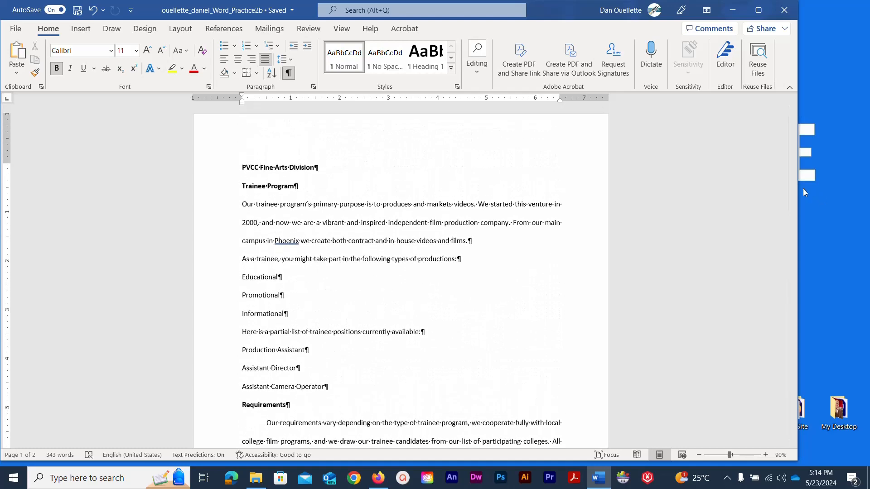
pyautogui.moveTo(792, 187)
pyautogui.mouseDown()
pyautogui.moveTo(793, 218)
pyautogui.moveTo(795, 182)
pyautogui.mouseUp()
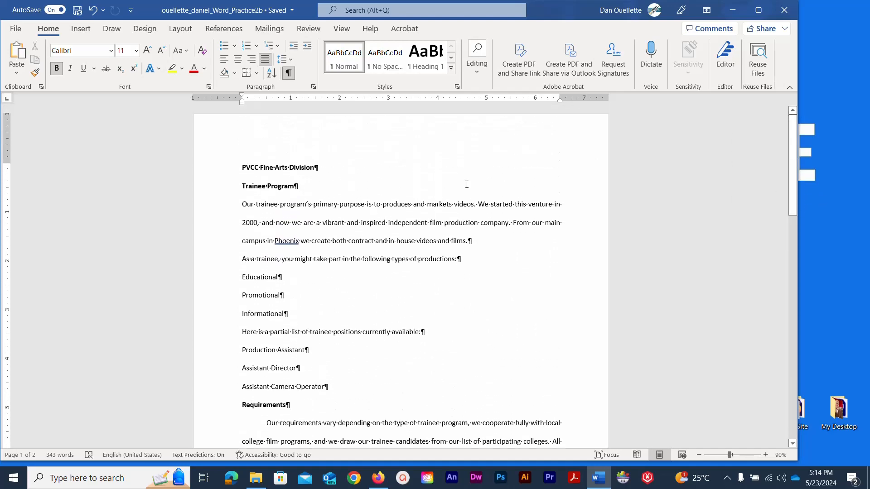
pyautogui.scroll(-1, 136, 225)
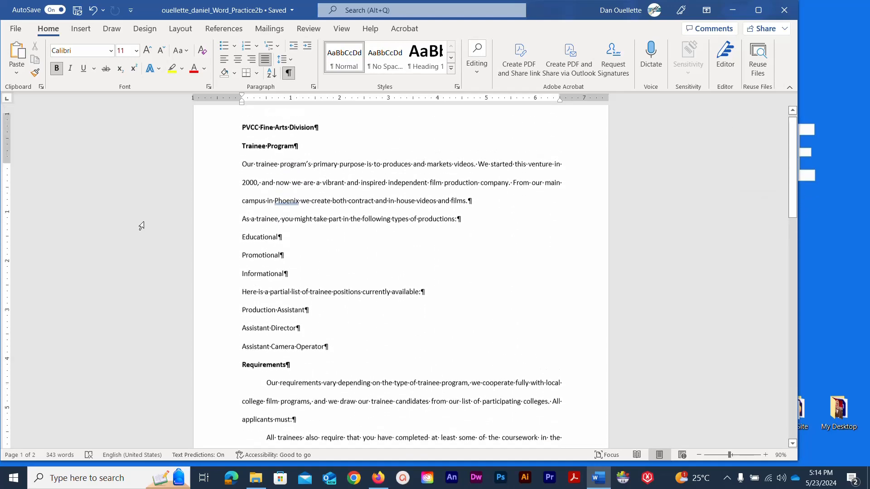
pyautogui.scroll(1, 141, 225)
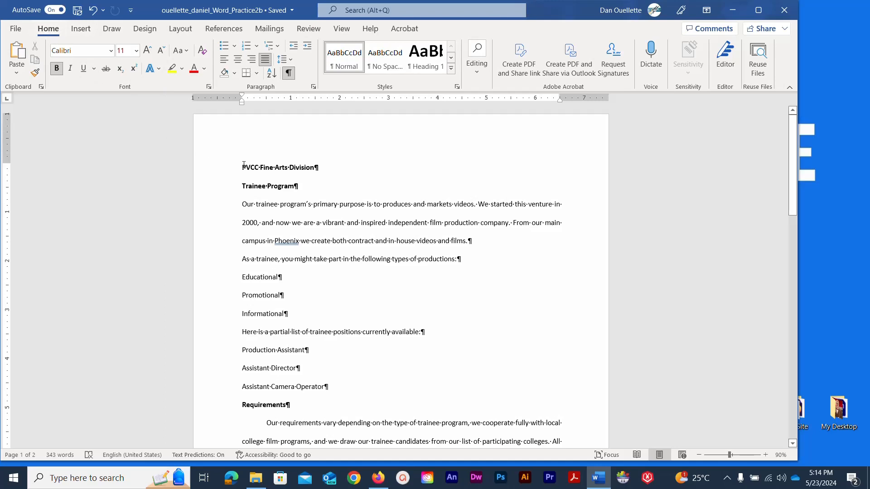
pyautogui.moveTo(243, 165); pyautogui.dragTo(316, 166)
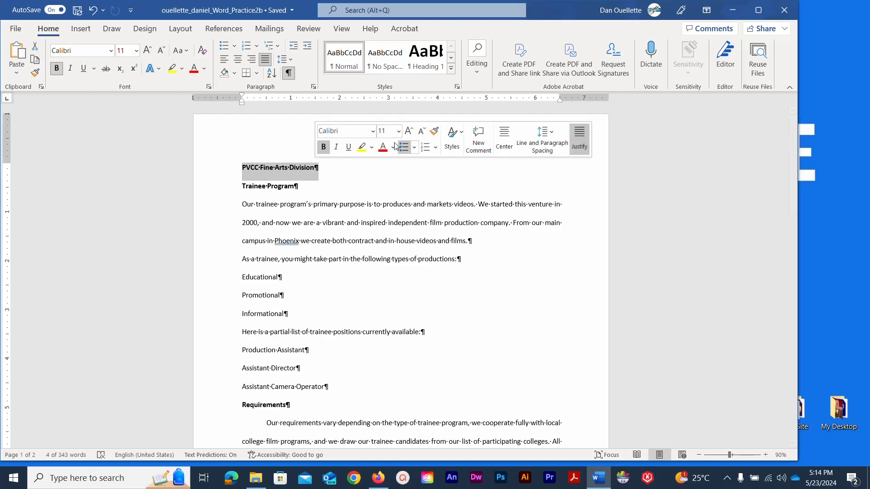
pyautogui.click(398, 132)
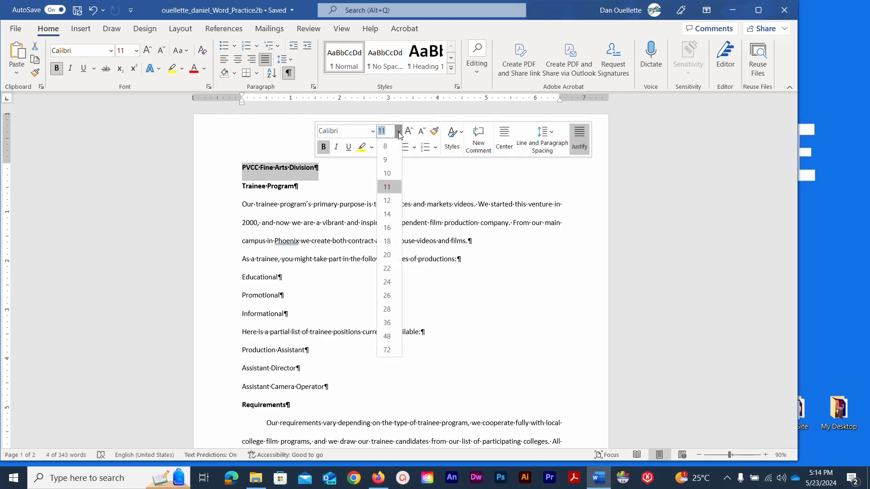
pyautogui.click(393, 323)
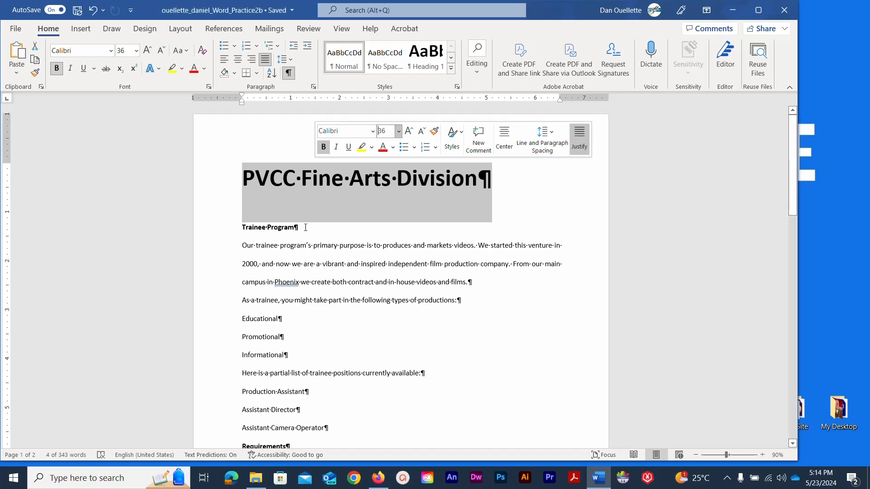
# Set the Trainee Program heading to 24 pt.
pyautogui.moveTo(295, 227); pyautogui.dragTo(214, 225)
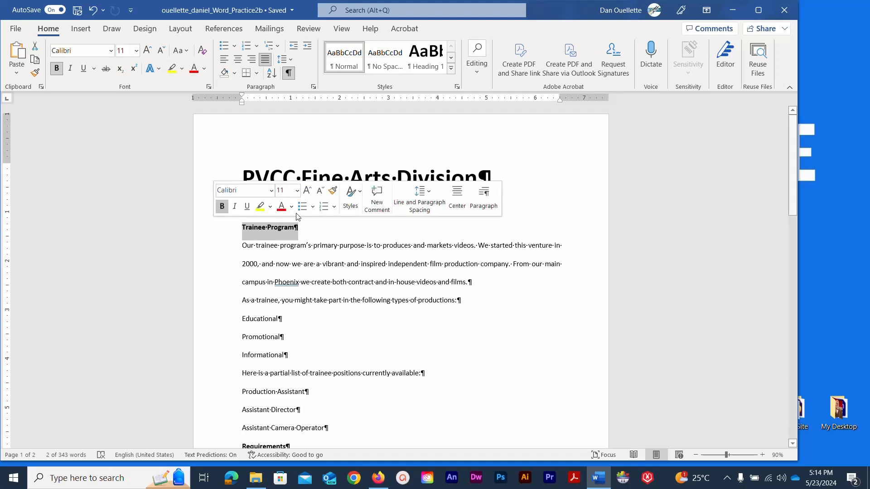
pyautogui.click(297, 190)
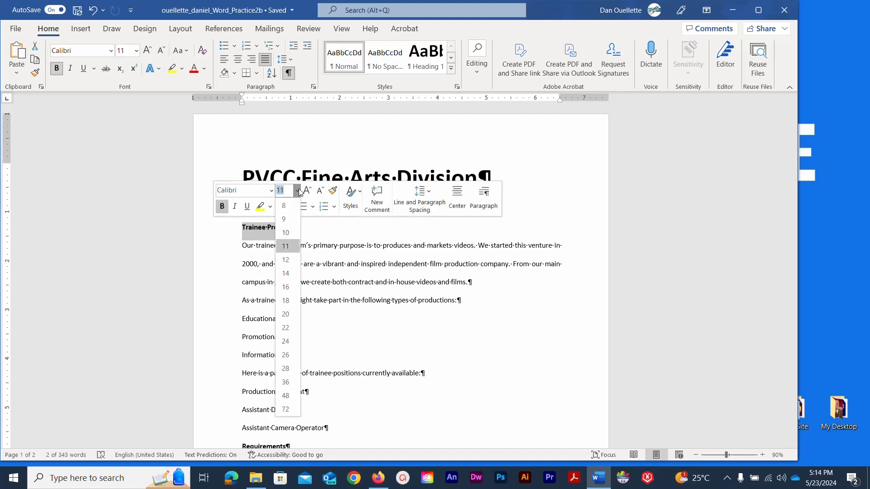
pyautogui.click(289, 341)
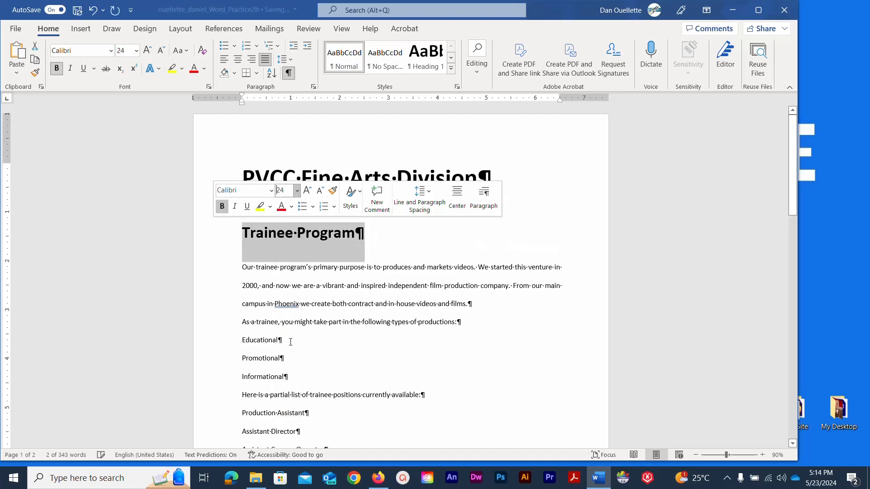
pyautogui.click(370, 244)
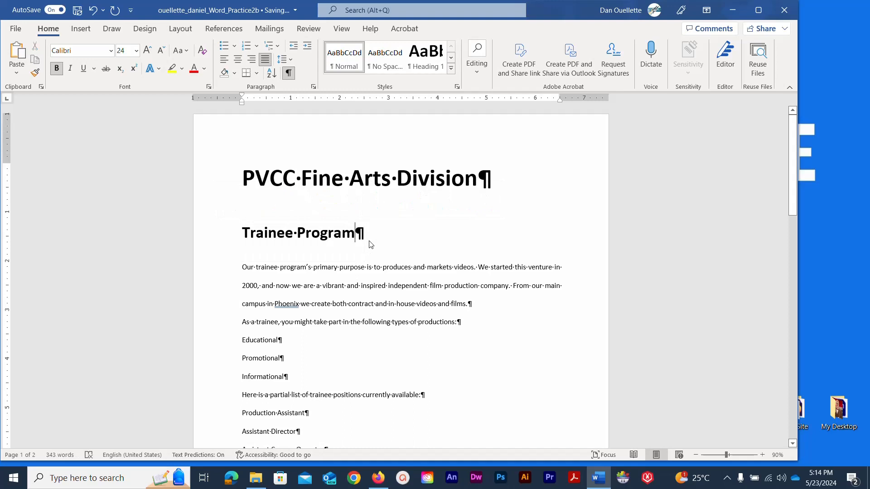
# Center-align the title and Trainee Program heading lines together.
pyautogui.moveTo(371, 245)
pyautogui.mouseDown()
pyautogui.moveTo(352, 232)
pyautogui.moveTo(295, 231)
pyautogui.moveTo(228, 200)
pyautogui.mouseUp()
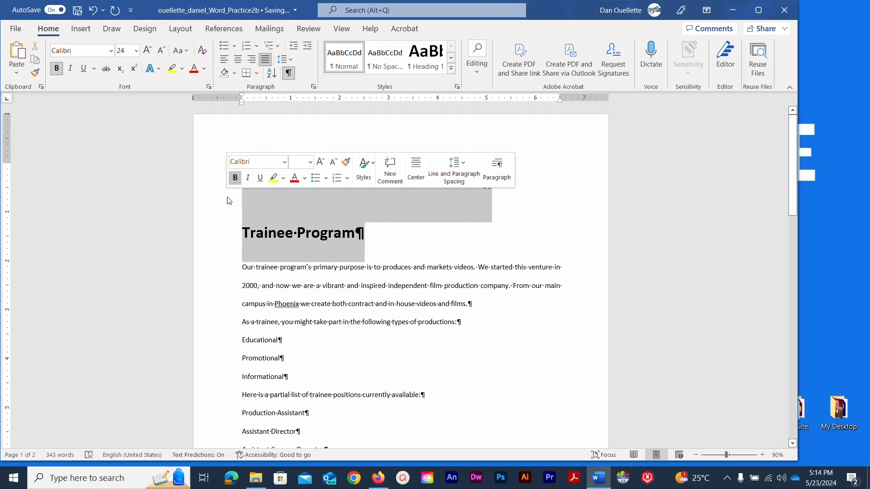
pyautogui.click(237, 60)
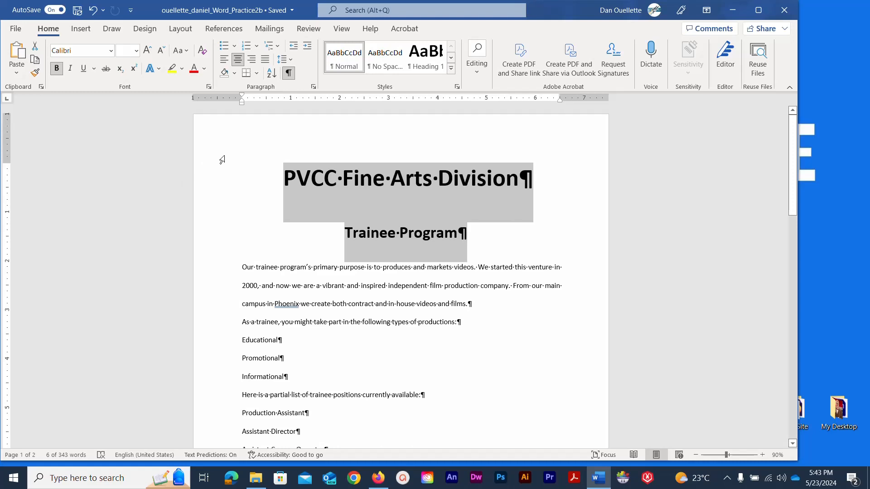
pyautogui.click(249, 169)
# Set 1.5 line spacing for the text from the title down, then save.
pyautogui.moveTo(250, 166); pyautogui.dragTo(351, 484)
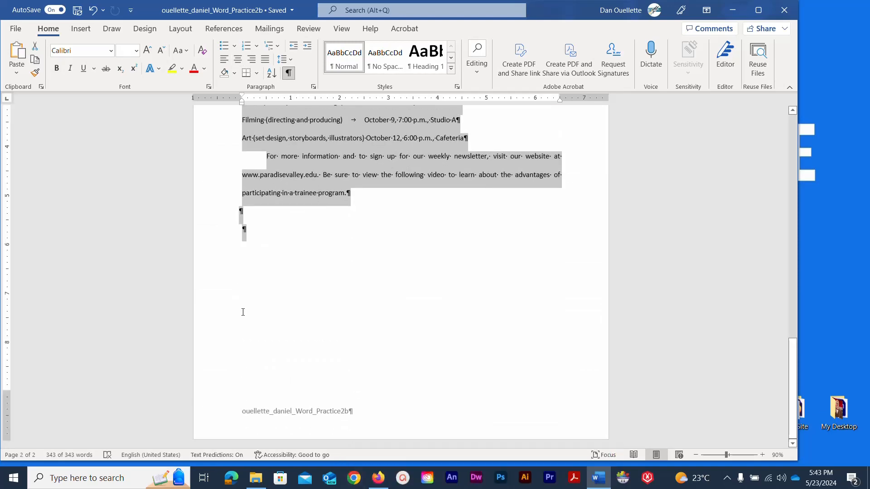
pyautogui.scroll(10, 241, 293)
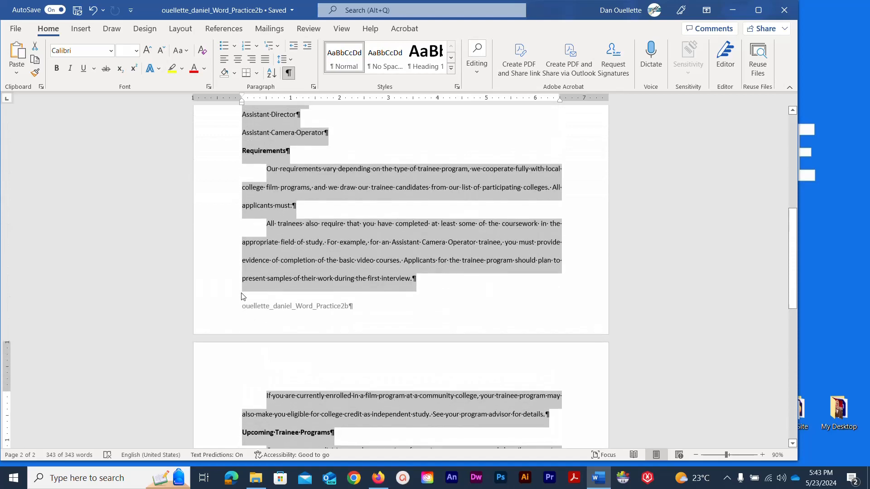
pyautogui.scroll(7, 241, 294)
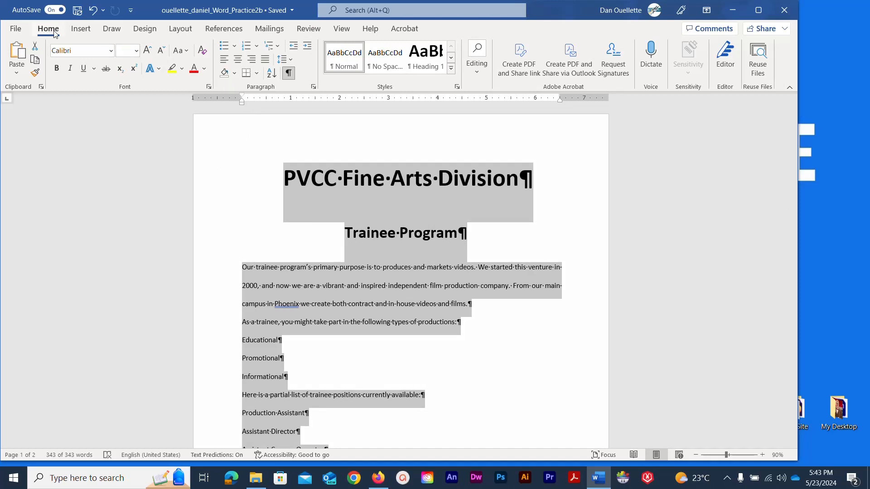
pyautogui.click(291, 58)
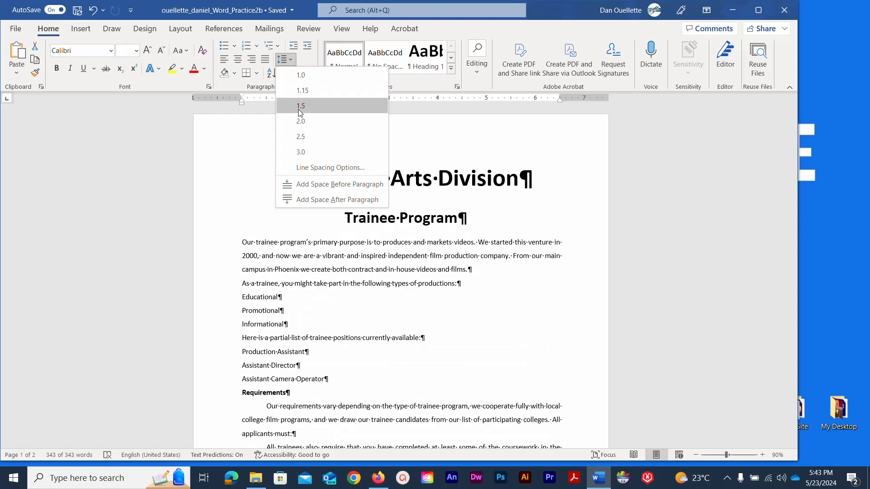
pyautogui.click(298, 109)
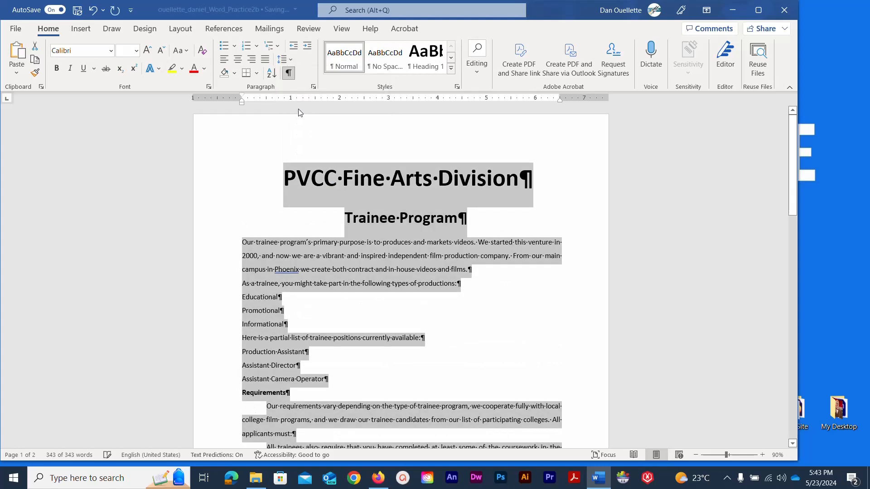
pyautogui.click(78, 14)
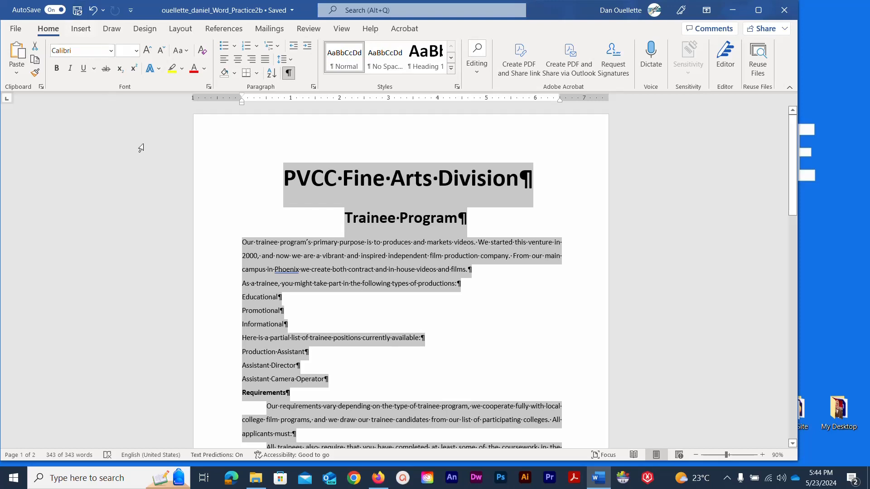
# Give the opening paragraph a First line indent of 0.5" in the Paragraph dialog.
pyautogui.click(243, 247)
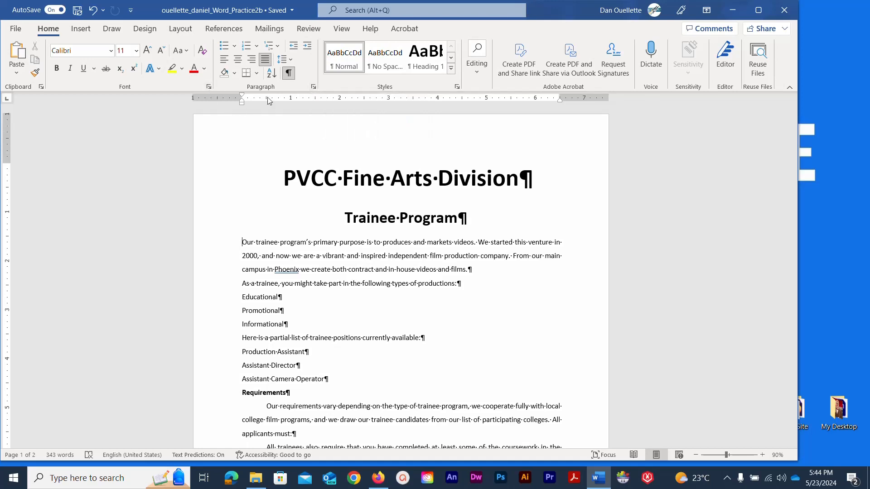
pyautogui.click(313, 87)
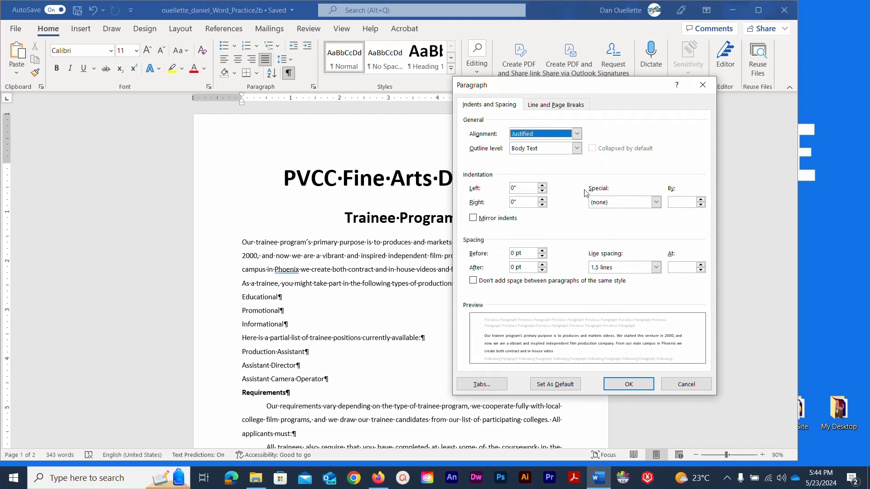
pyautogui.click(655, 203)
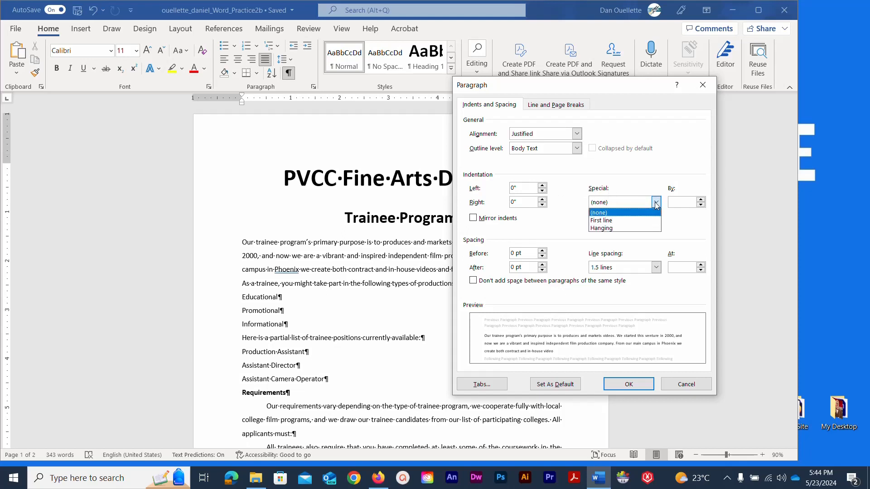
pyautogui.click(636, 221)
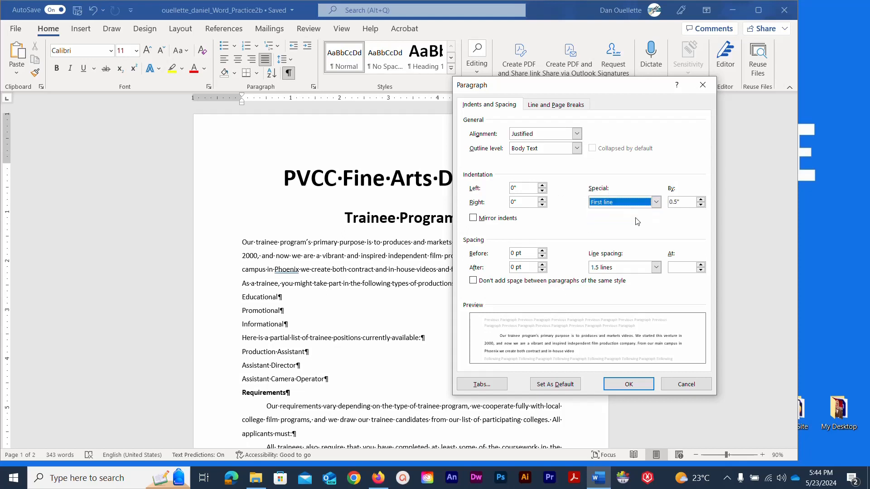
pyautogui.click(681, 204)
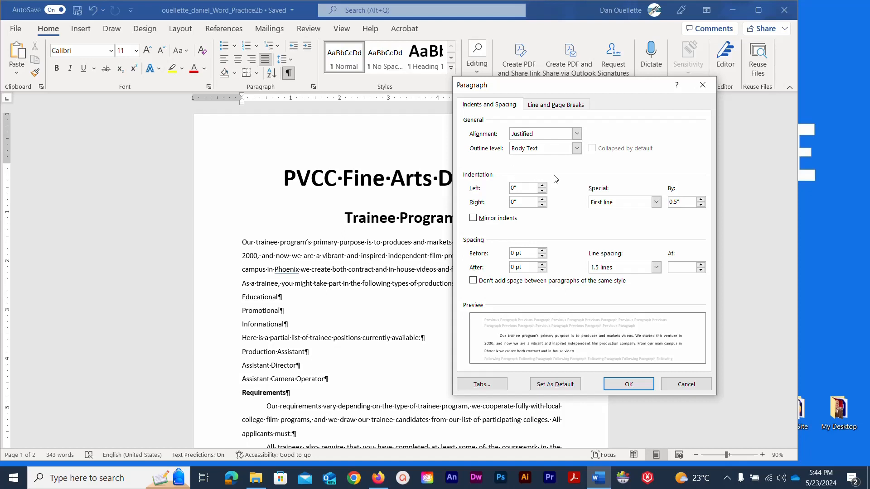
pyautogui.click(655, 202)
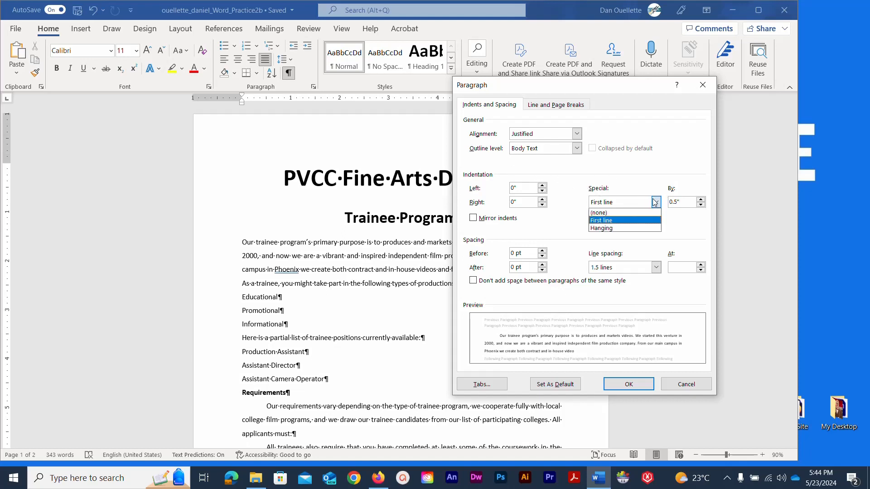
pyautogui.click(647, 223)
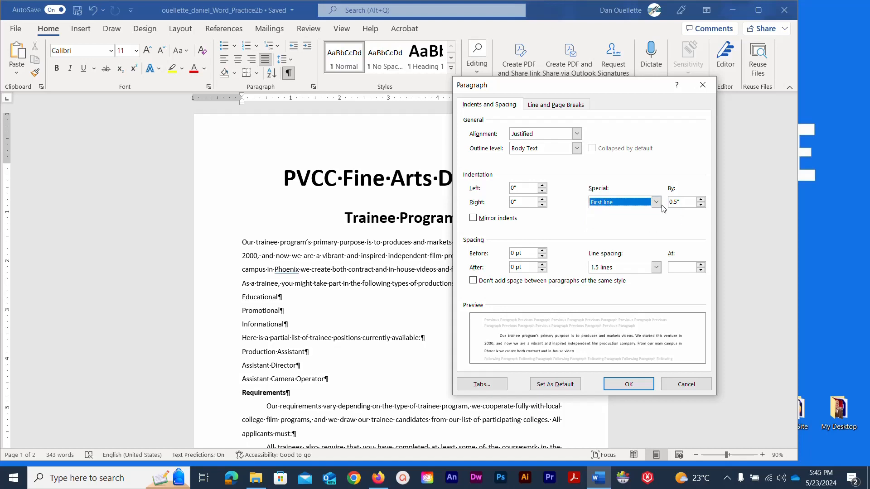
pyautogui.click(629, 384)
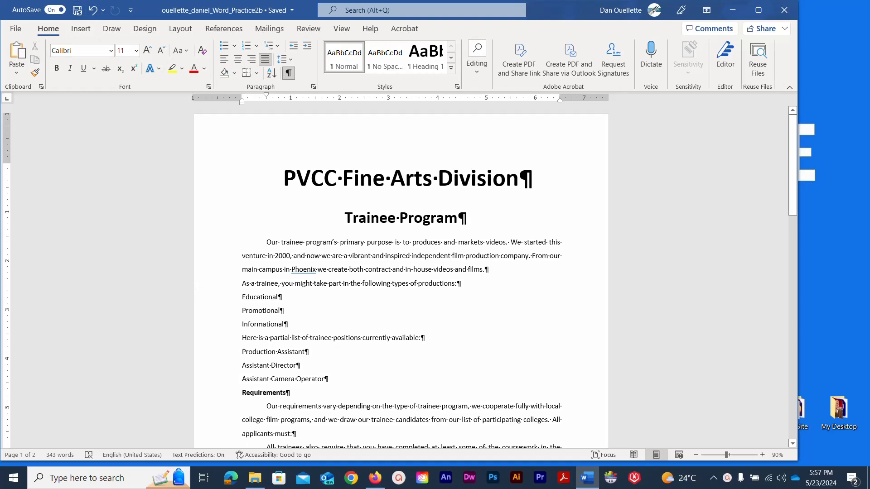
# Drag the ruler's first-line marker to 0.5" for 'As a trainee' and 'Here is a partial list'.
pyautogui.click(163, 222)
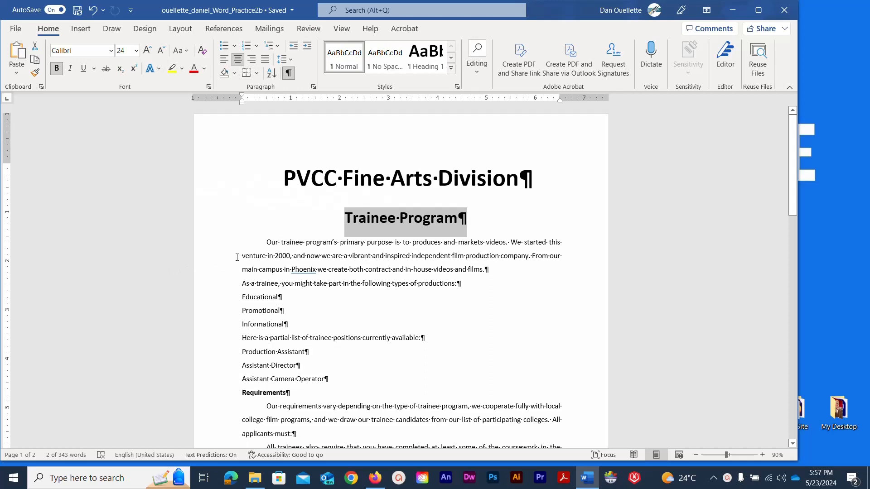
pyautogui.click(244, 283)
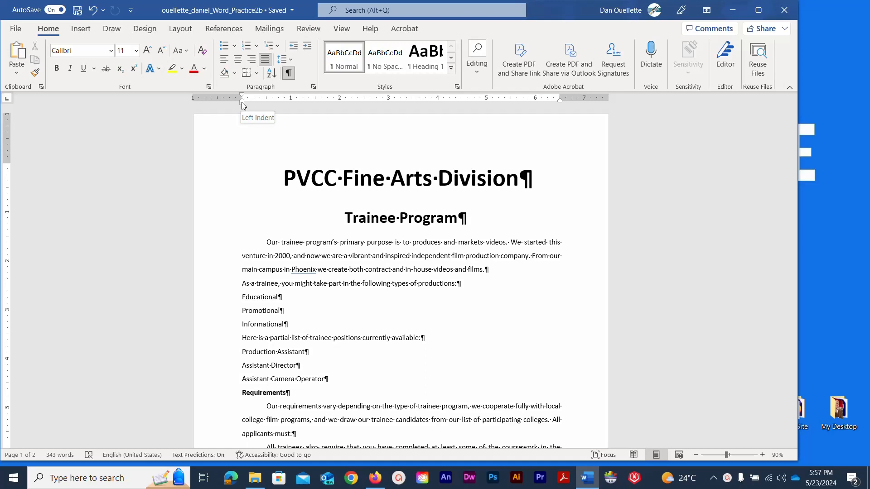
pyautogui.moveTo(242, 103); pyautogui.dragTo(266, 109)
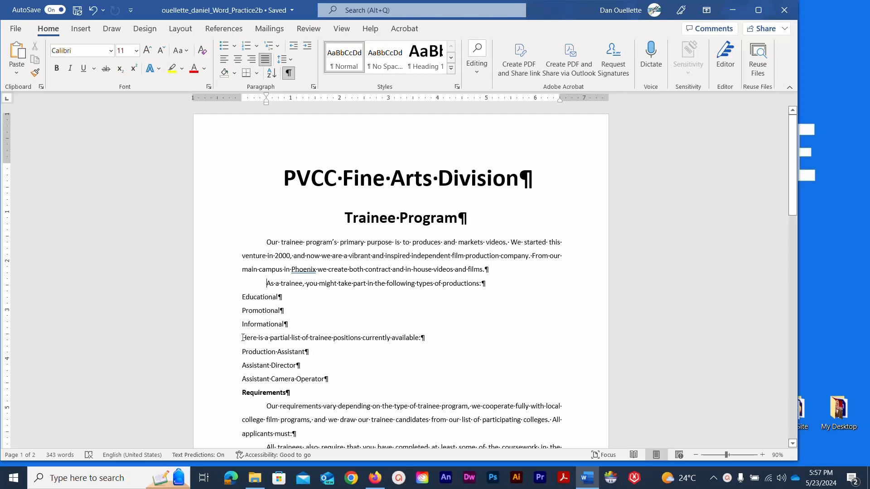
pyautogui.click(244, 337)
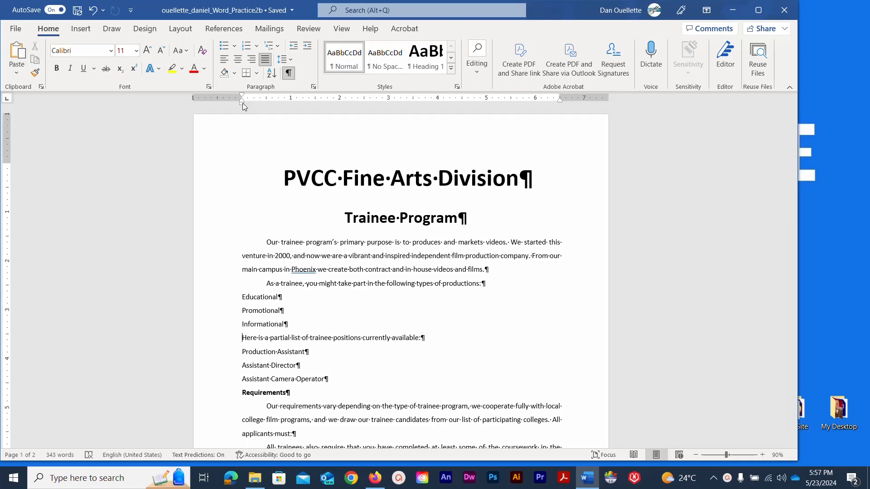
pyautogui.moveTo(243, 102); pyautogui.dragTo(266, 104)
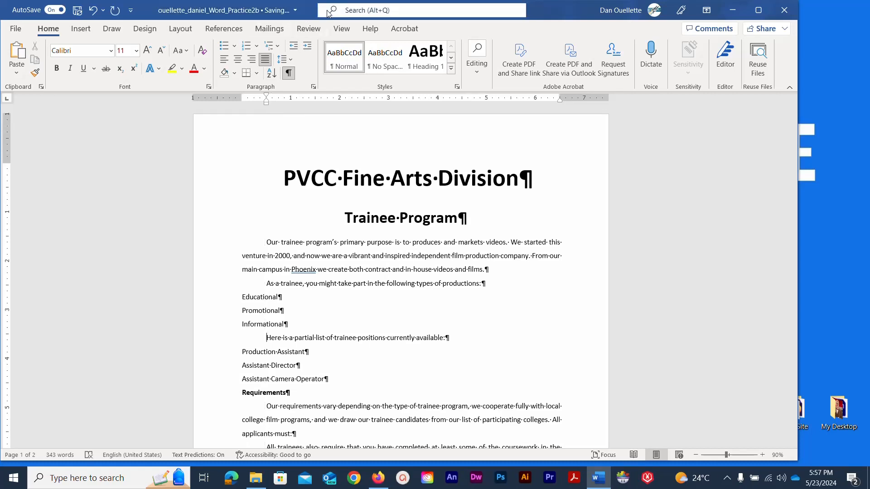
pyautogui.click(341, 30)
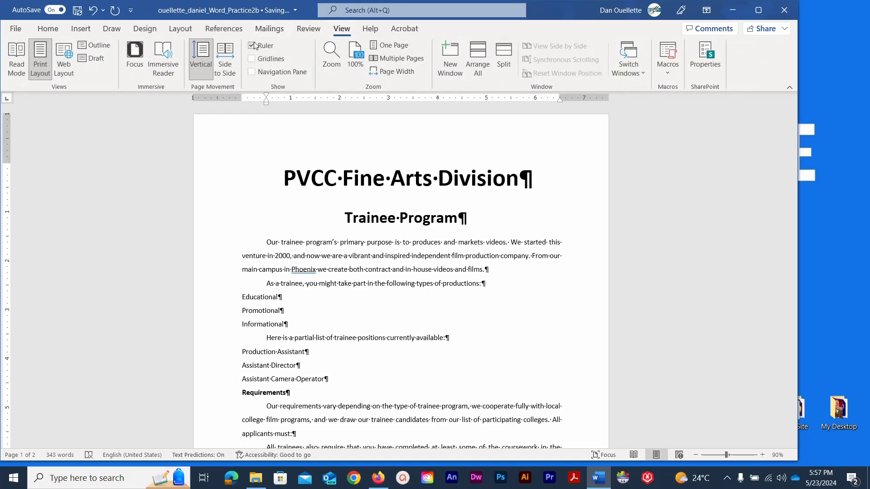
pyautogui.click(46, 30)
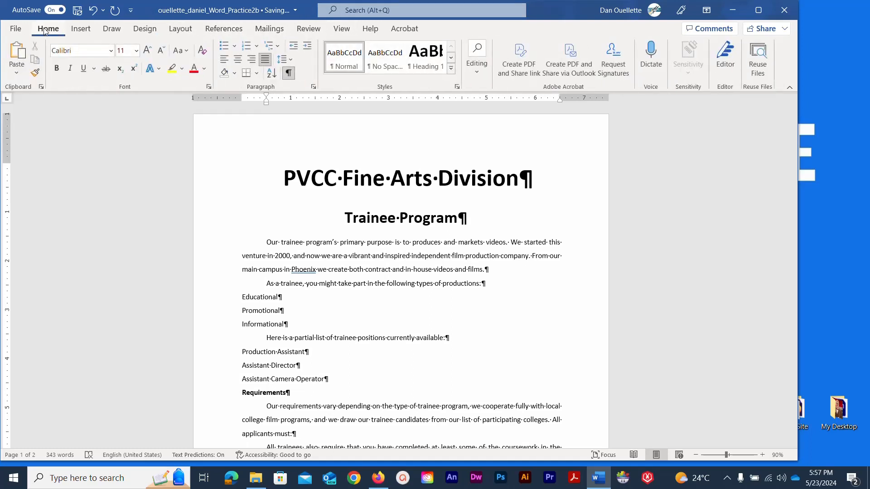
pyautogui.click(267, 338)
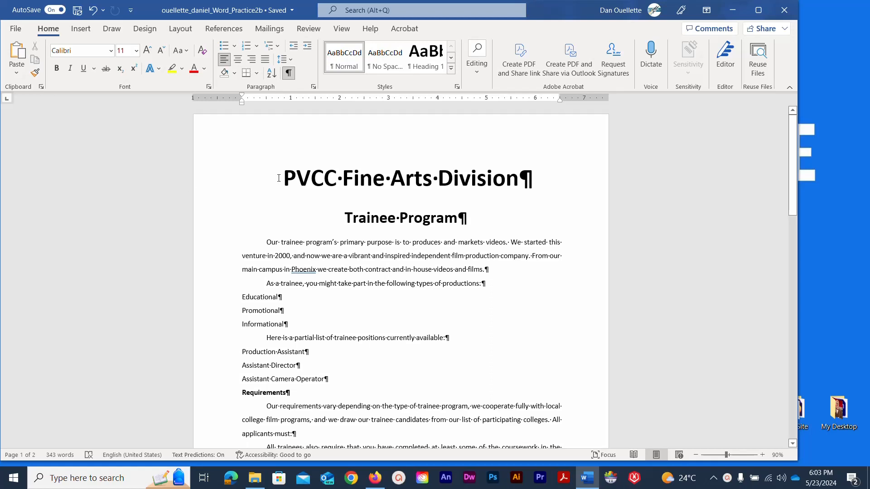
# Select the whole document with Ctrl+A and set paragraph spacing after to 6 pt.
pyautogui.click(278, 178)
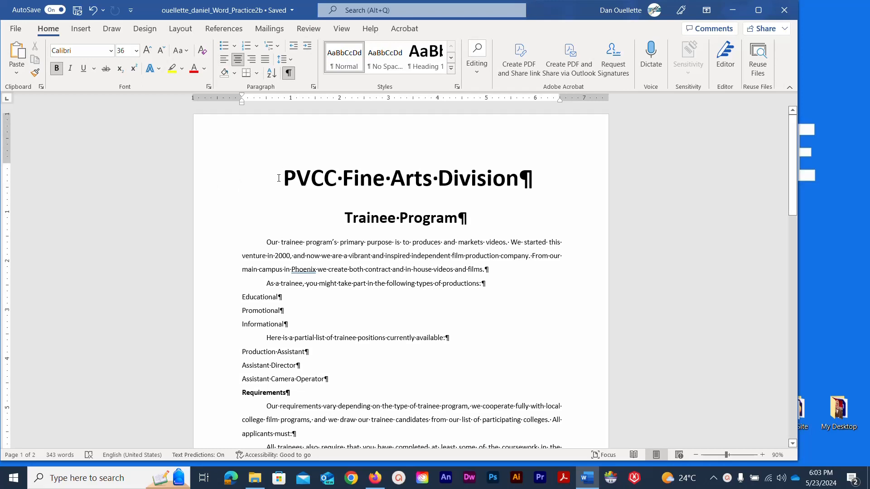
pyautogui.hotkey('ctrl', 'a')
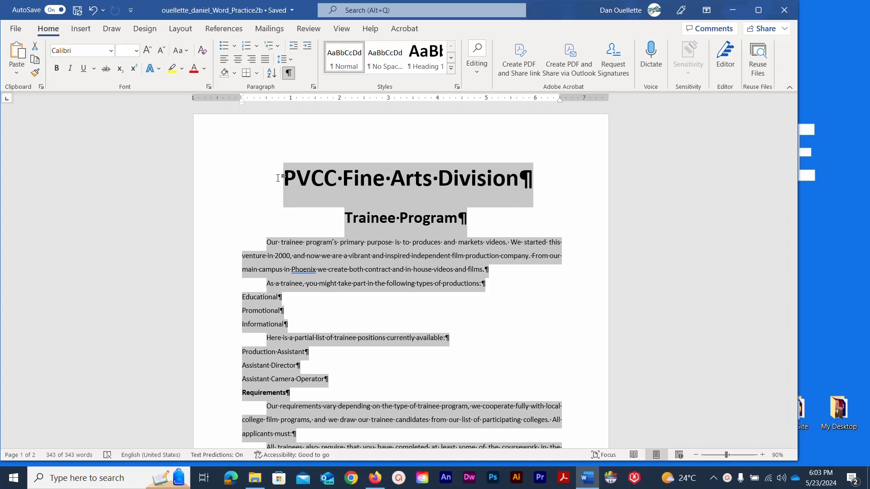
pyautogui.click(313, 87)
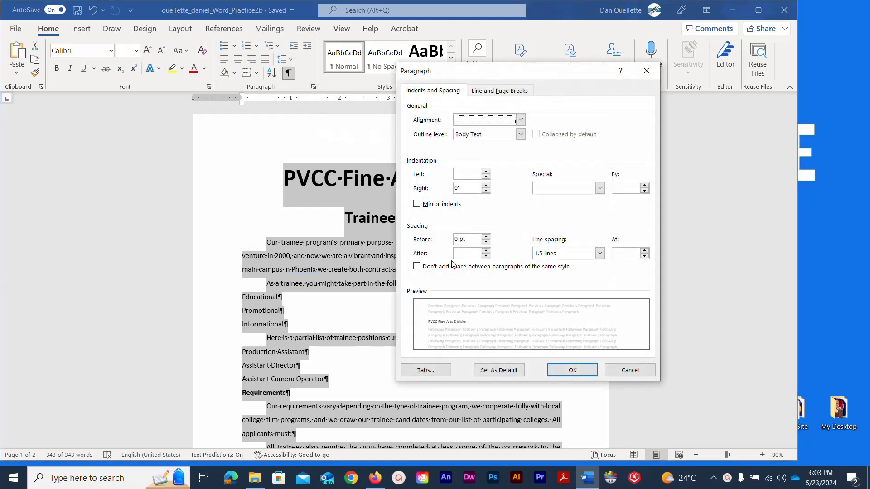
pyautogui.click(467, 254)
pyautogui.click(486, 251)
pyautogui.click(486, 251)
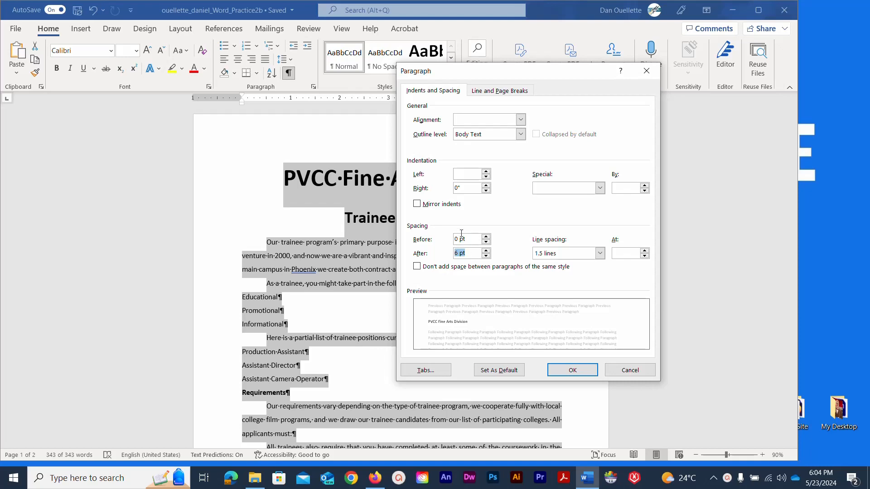
pyautogui.moveTo(442, 69); pyautogui.dragTo(419, 63)
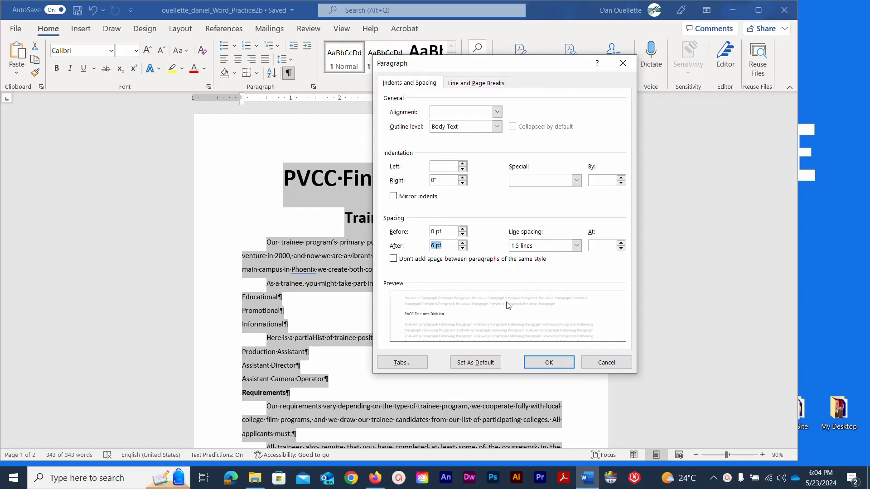
pyautogui.click(536, 362)
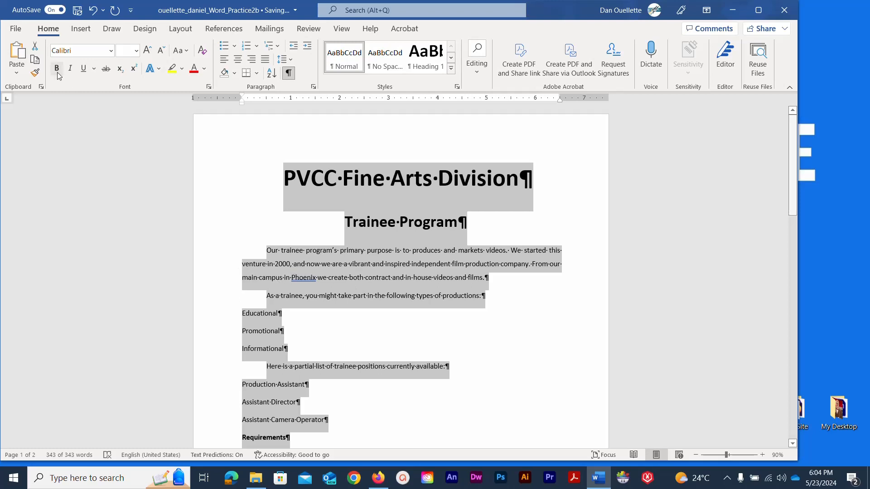
# Save the document and scroll down to the Requirements heading.
pyautogui.click(77, 10)
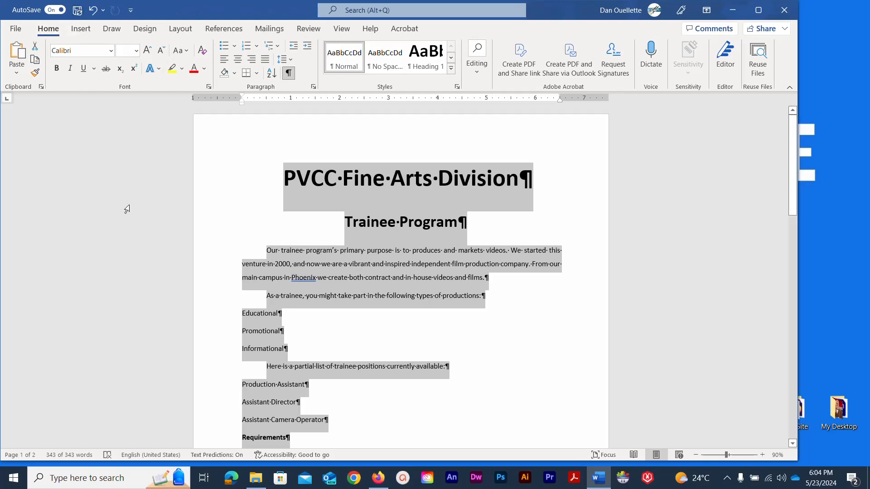
pyautogui.click(273, 185)
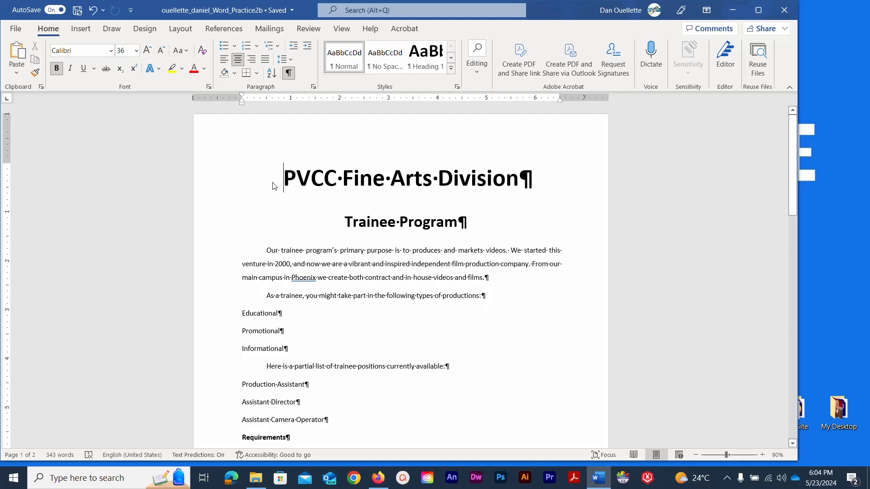
pyautogui.scroll(-3, 272, 184)
pyautogui.scroll(-2, 273, 183)
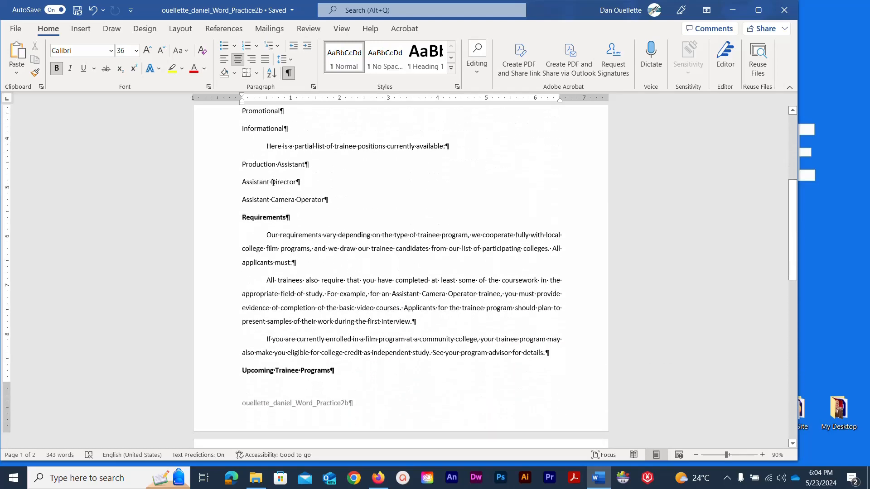
pyautogui.scroll(3, 275, 234)
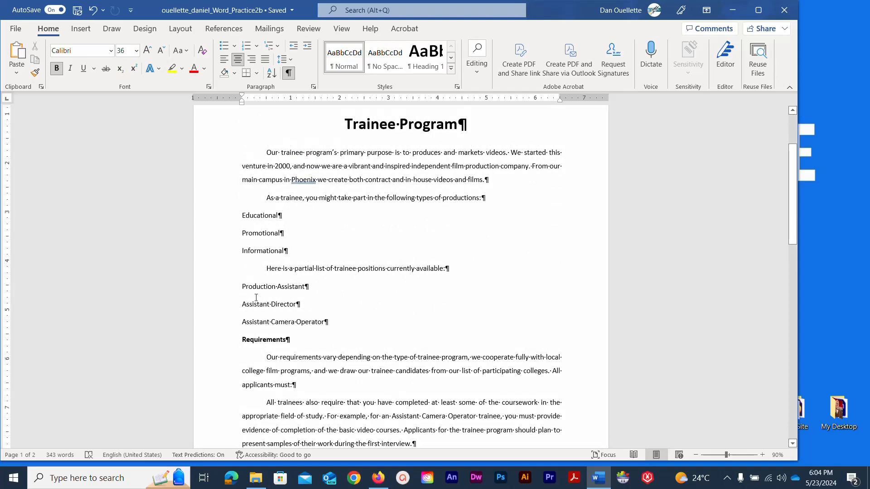
pyautogui.scroll(-2, 261, 343)
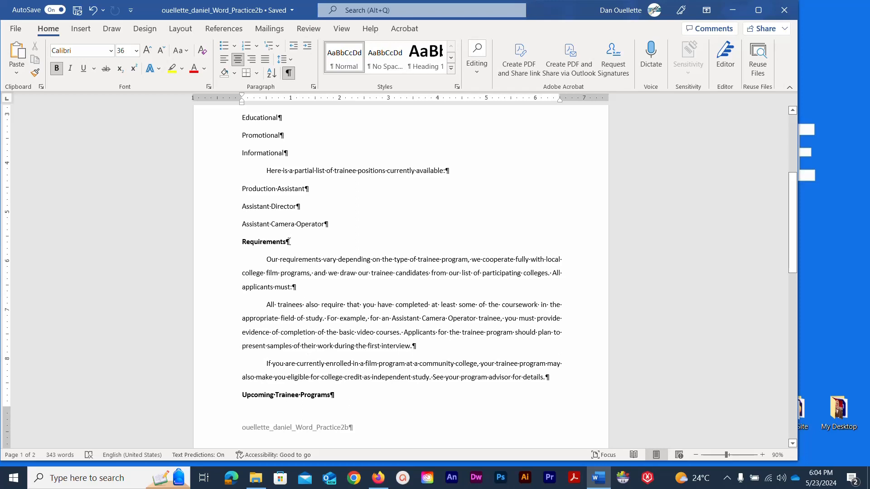
# Select the Requirements heading plus the Upcoming Trainee Programs heading together.
pyautogui.moveTo(295, 238); pyautogui.dragTo(236, 241)
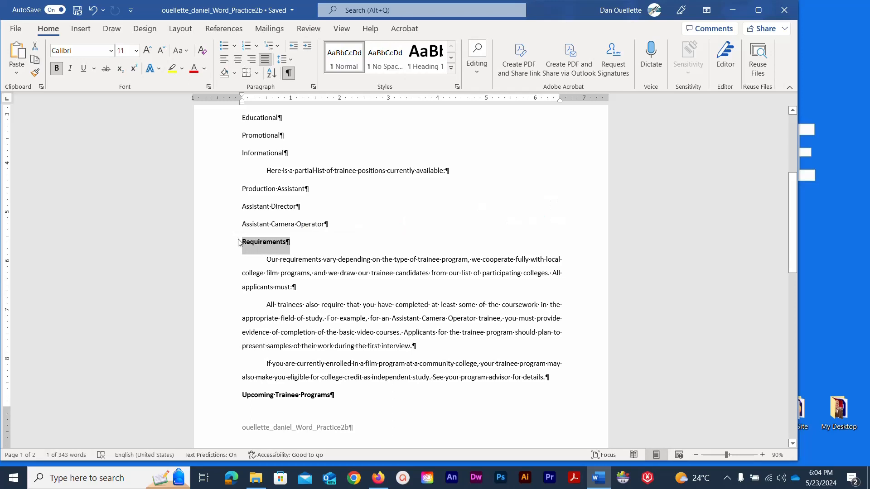
pyautogui.moveTo(244, 395); pyautogui.dragTo(325, 399)
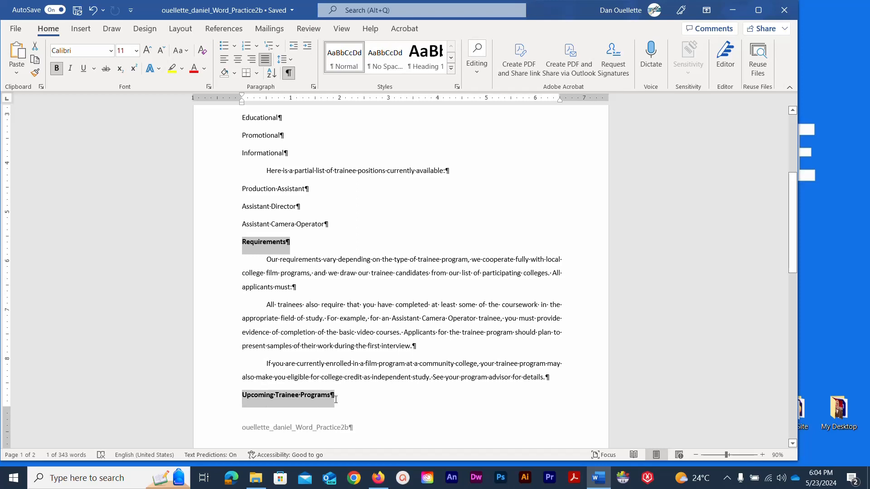
pyautogui.moveTo(336, 399); pyautogui.dragTo(336, 399)
# Set 12 pt spacing before the selected headings in the Paragraph dialog.
pyautogui.click(313, 86)
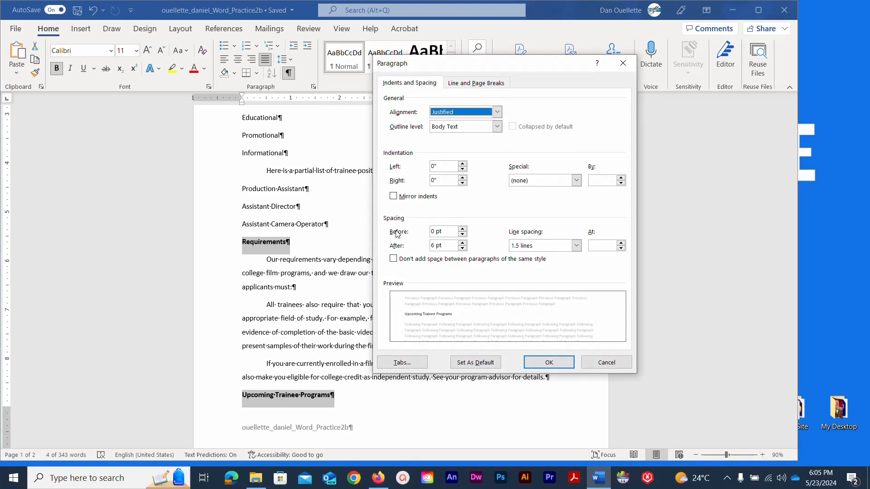
pyautogui.click(463, 230)
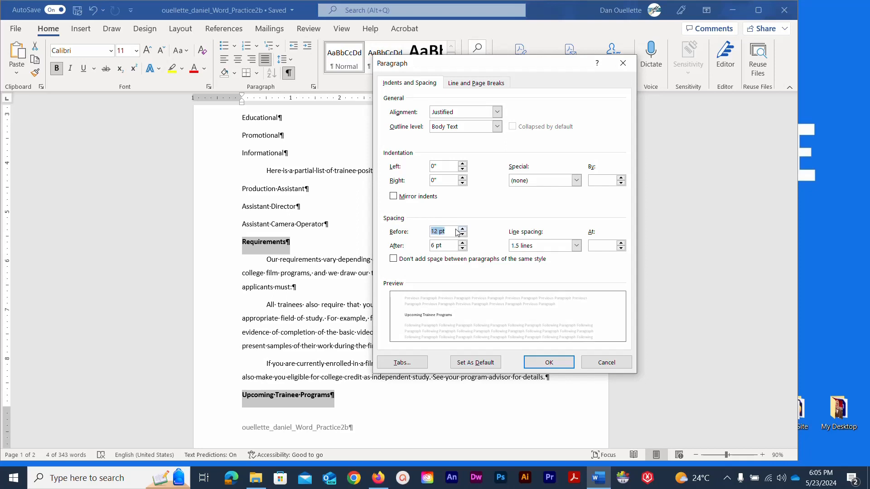
pyautogui.click(462, 229)
pyautogui.click(544, 363)
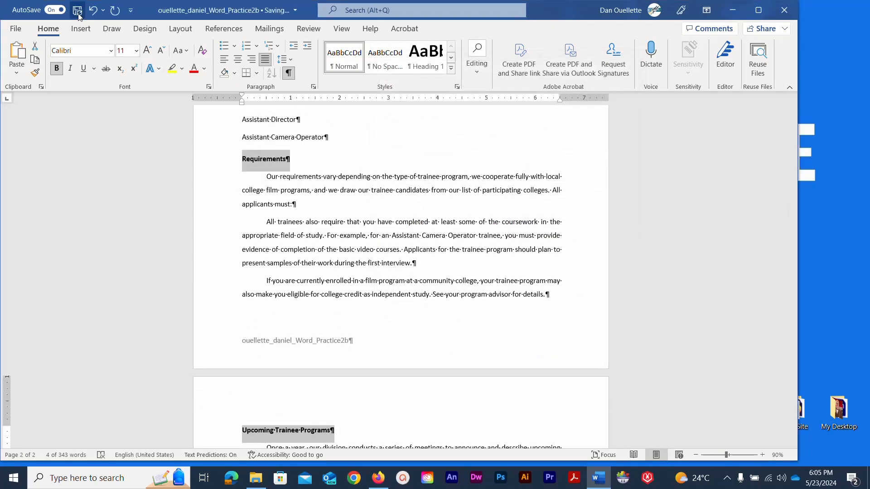
pyautogui.scroll(8, 126, 189)
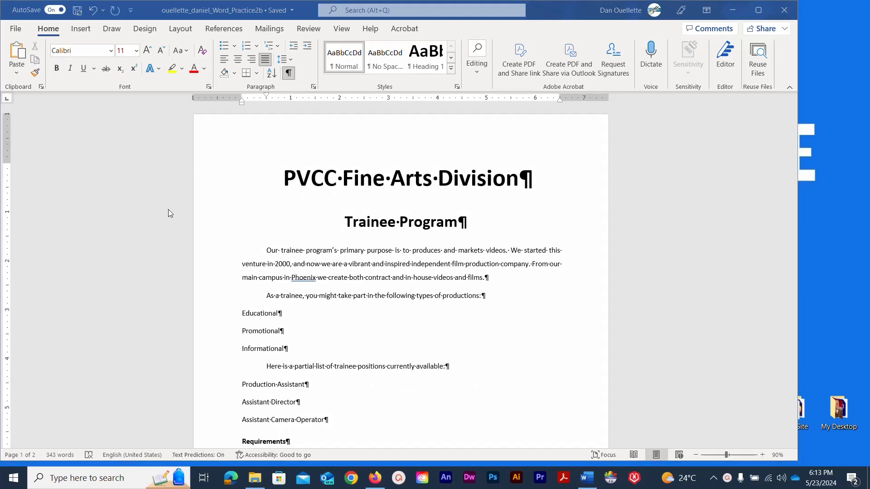
pyautogui.scroll(-3, 208, 233)
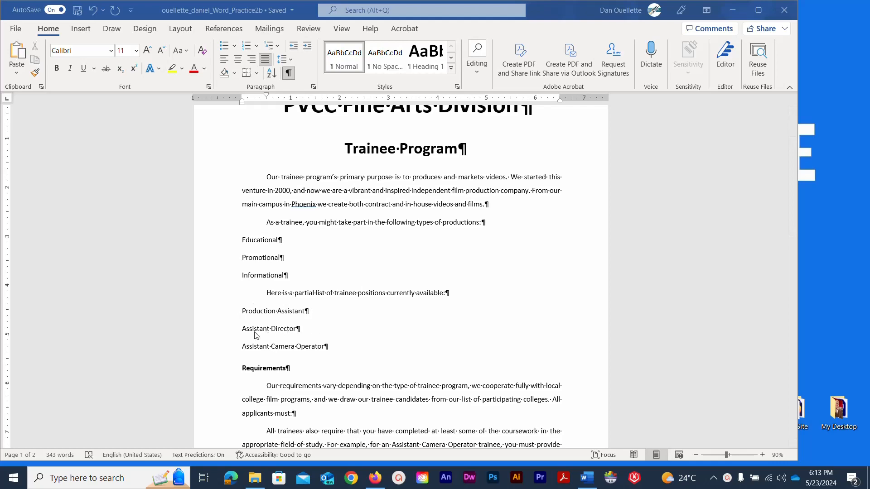
# Give the three production type lines and three trainee position lines round bullets.
pyautogui.scroll(-5, 223, 285)
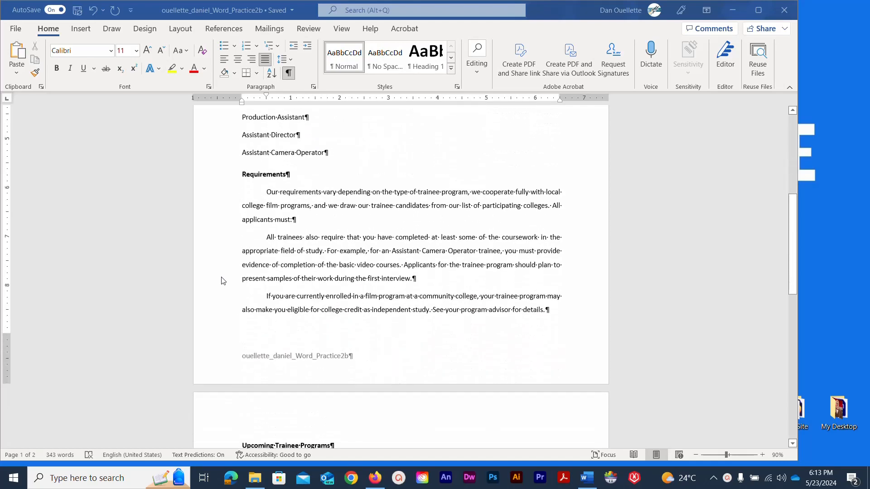
pyautogui.scroll(-4, 224, 281)
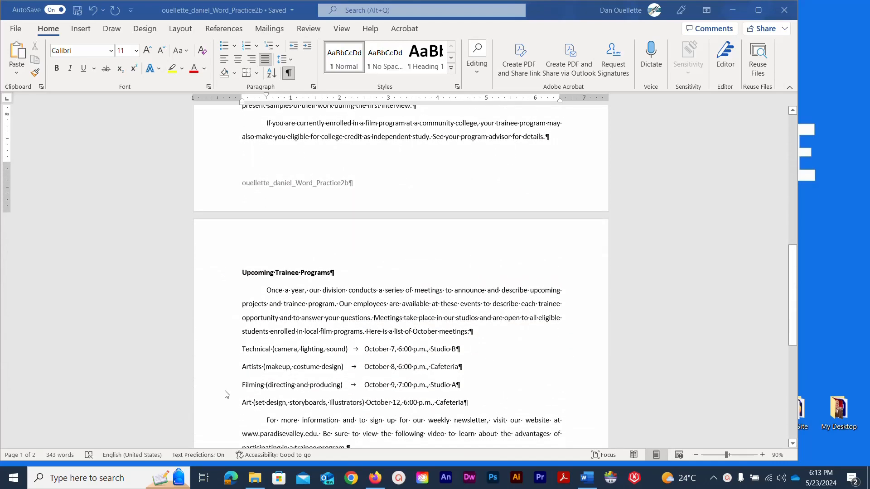
pyautogui.scroll(10, 280, 307)
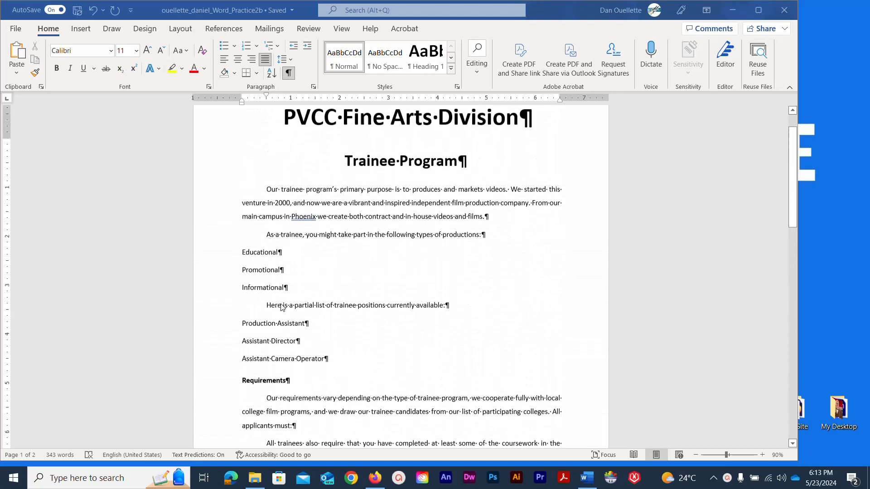
pyautogui.click(292, 326)
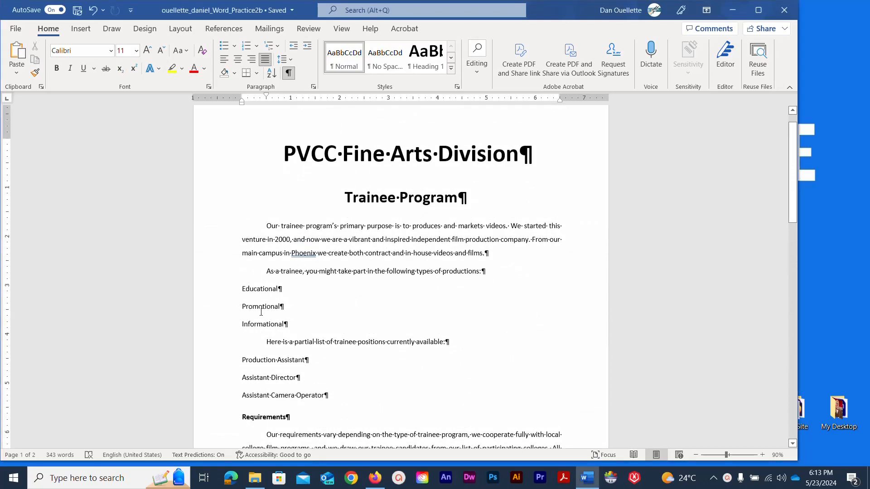
pyautogui.moveTo(292, 323); pyautogui.dragTo(224, 288)
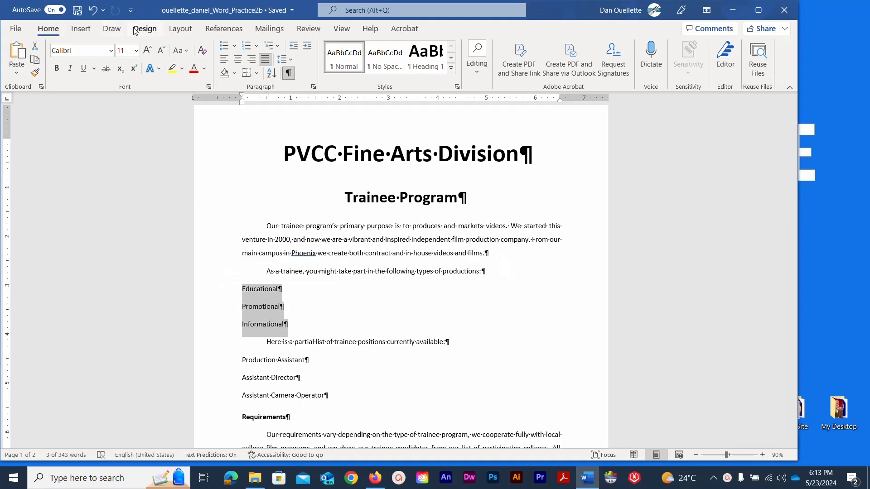
pyautogui.click(234, 47)
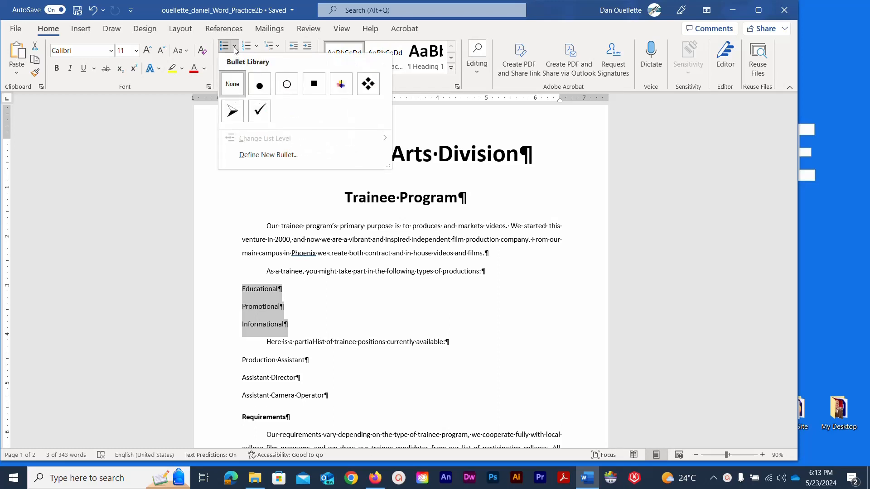
pyautogui.click(260, 87)
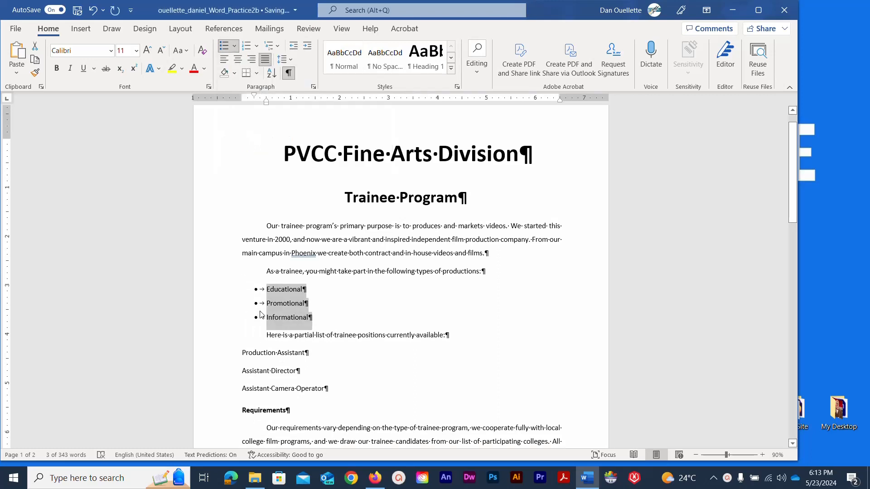
pyautogui.moveTo(343, 391); pyautogui.dragTo(226, 358)
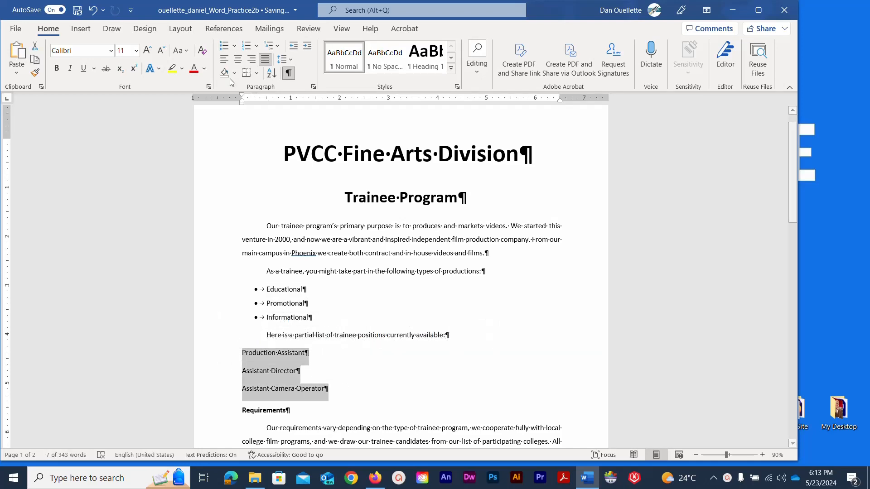
pyautogui.click(235, 46)
pyautogui.click(233, 91)
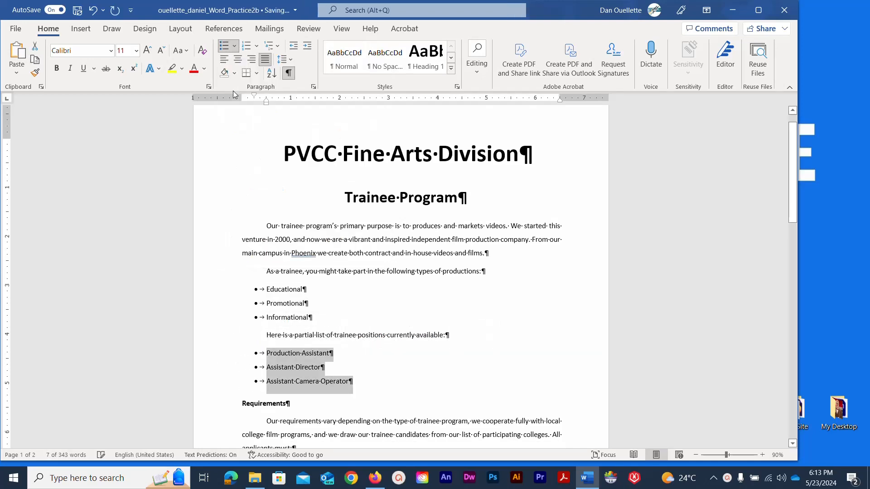
# Add round bullets to the four October meeting lines and save the document.
pyautogui.scroll(-3, 230, 217)
pyautogui.scroll(-6, 230, 217)
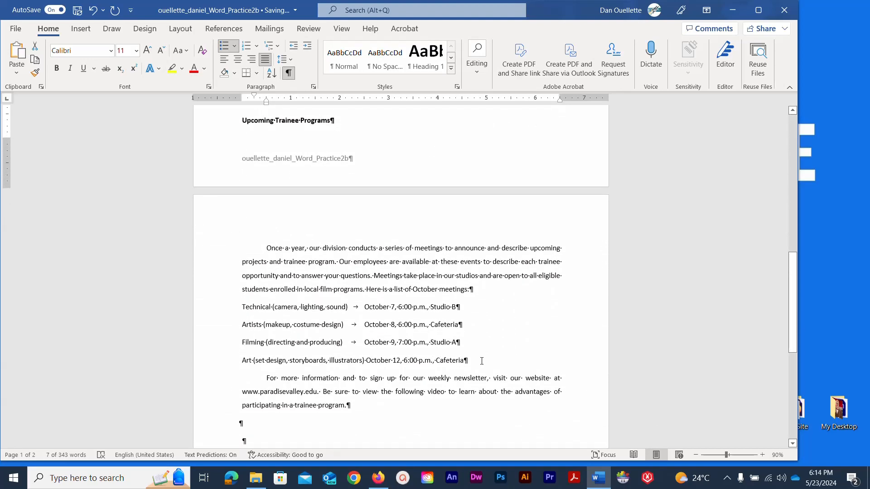
pyautogui.moveTo(483, 361); pyautogui.dragTo(208, 304)
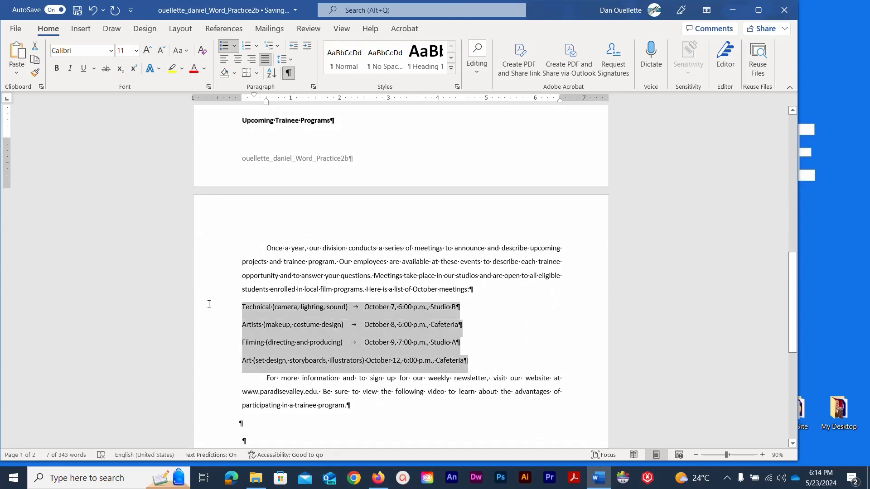
pyautogui.click(234, 46)
pyautogui.click(258, 135)
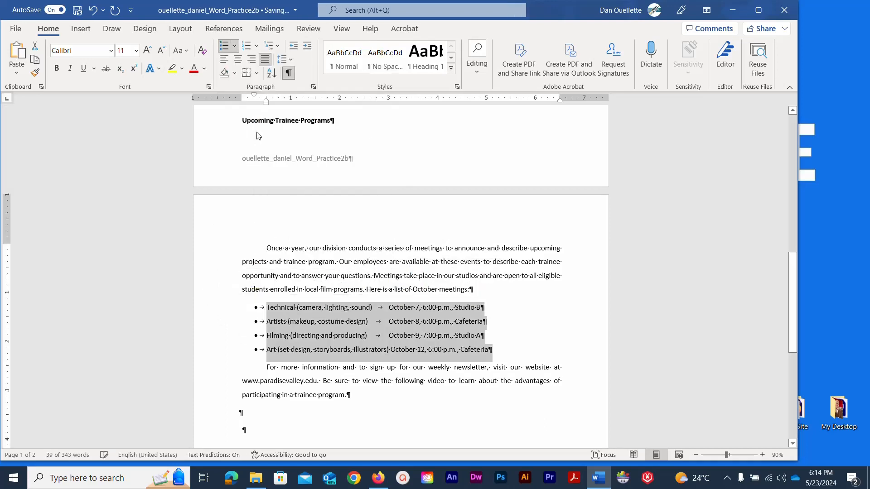
pyautogui.click(78, 10)
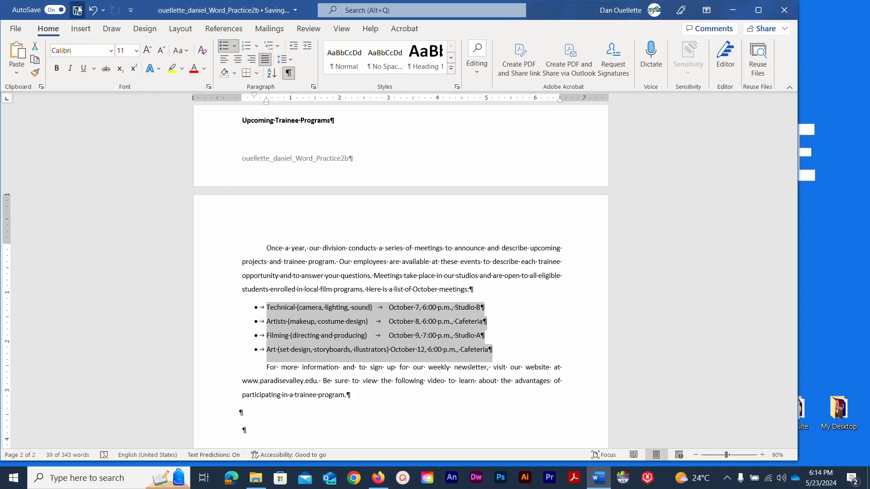
pyautogui.scroll(3, 268, 174)
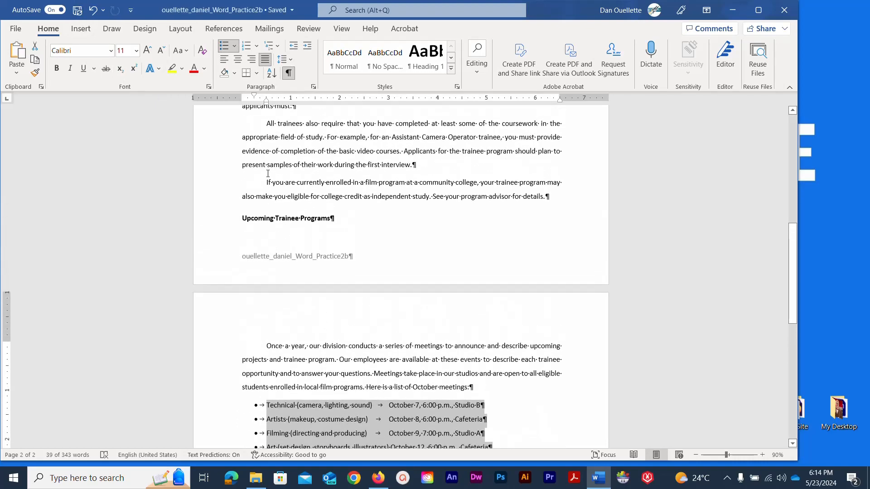
pyautogui.scroll(6, 268, 173)
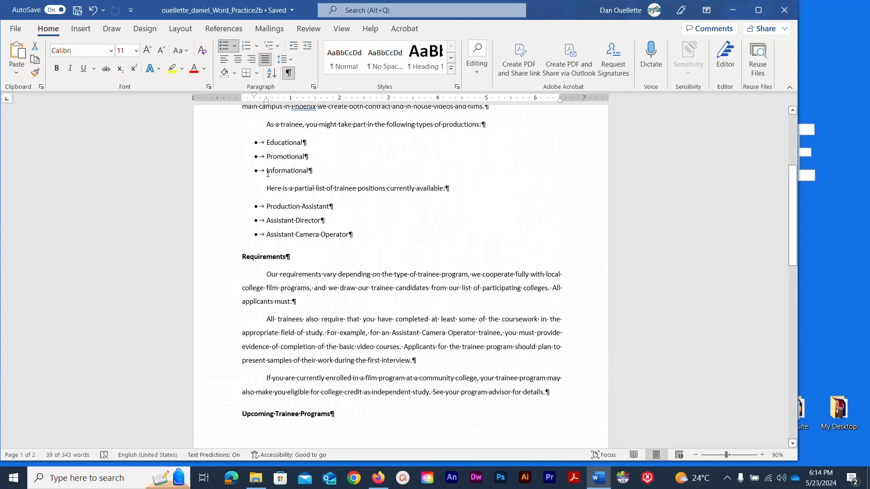
pyautogui.scroll(2, 267, 174)
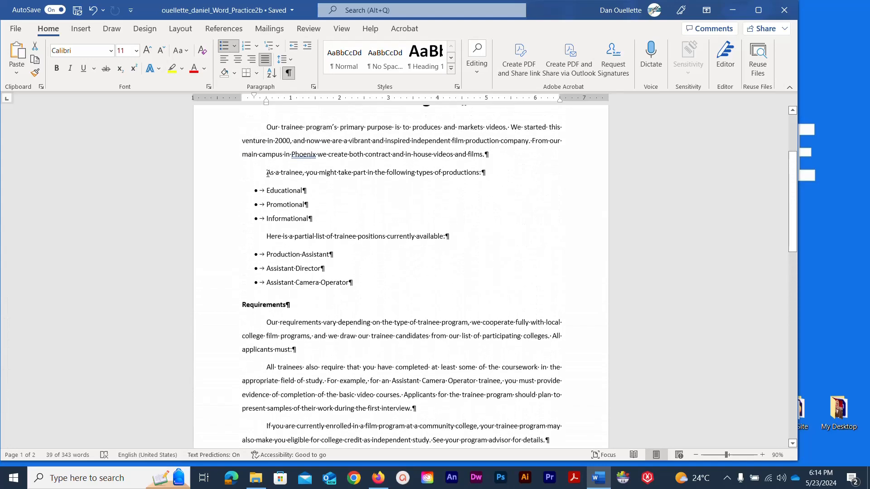
pyautogui.click(307, 350)
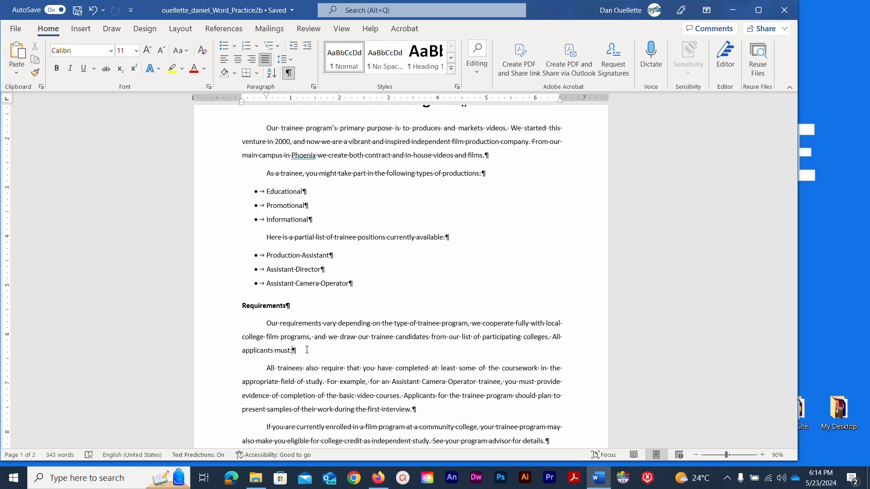
# Add the requirements 'Be enrolled in an accredited video program' and 'Be available during the entire production process'.
pyautogui.press('Return')
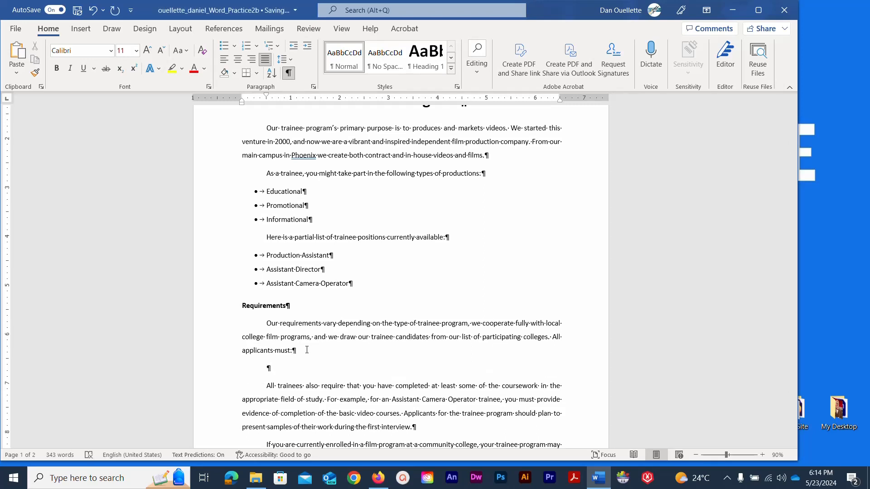
pyautogui.write('Be enrolled in an ')
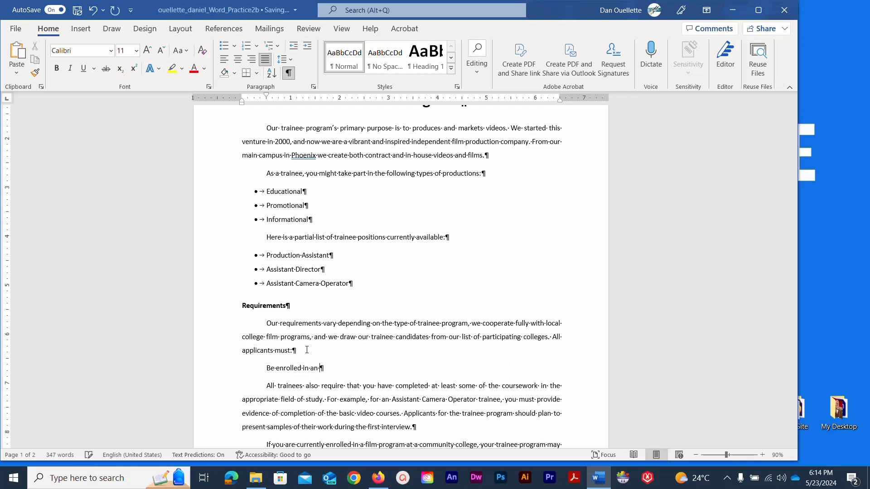
pyautogui.write('accredited')
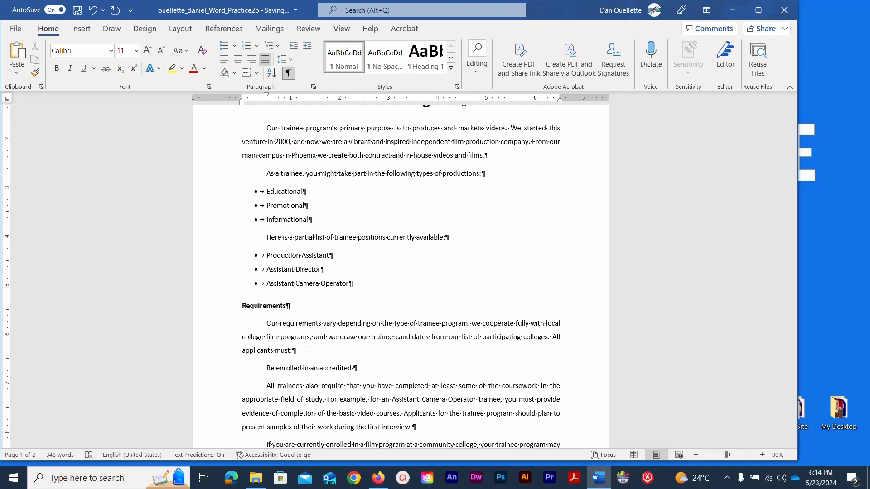
pyautogui.write(' video program')
pyautogui.press('Return')
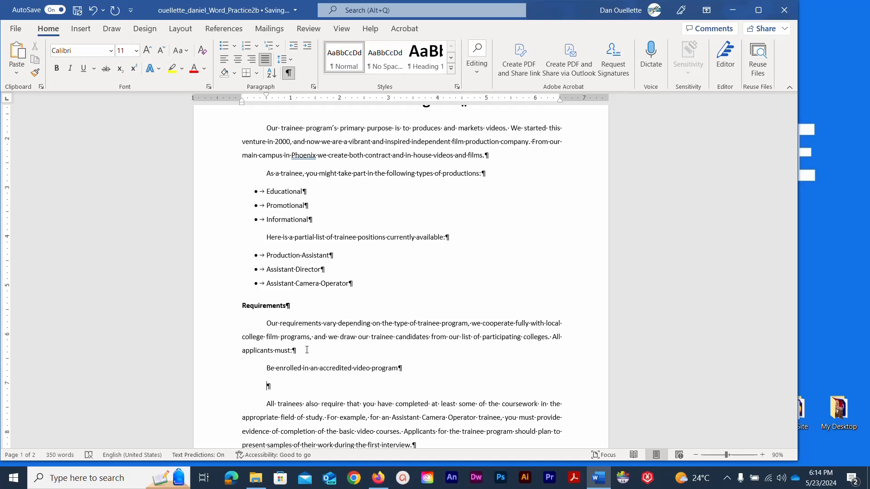
pyautogui.write('Be available suring the enti')
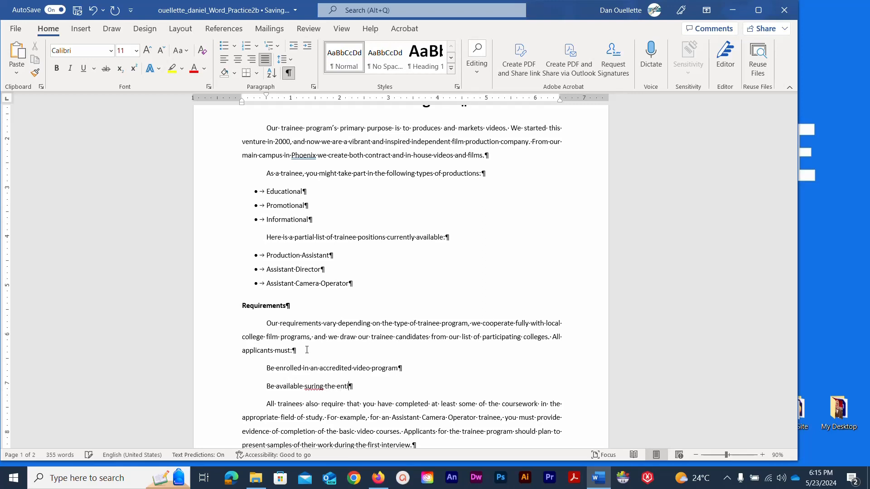
pyautogui.write('re production p')
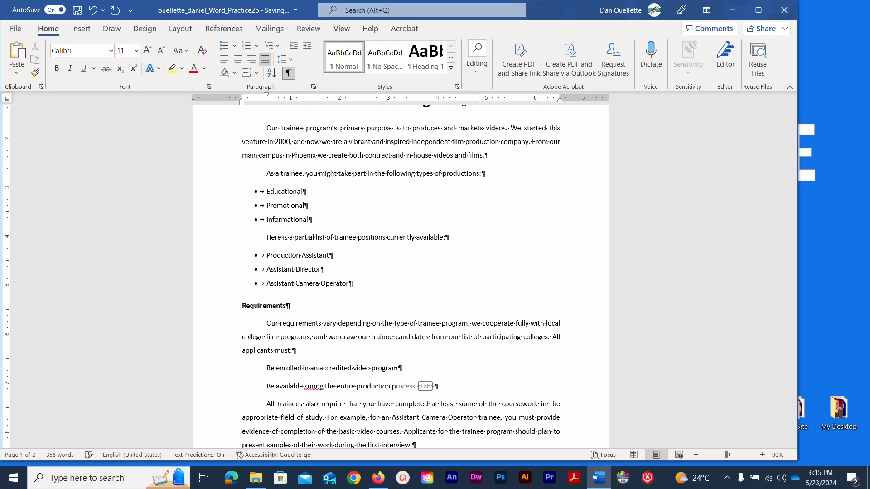
pyautogui.write('rocess')
pyautogui.doubleClick(306, 386)
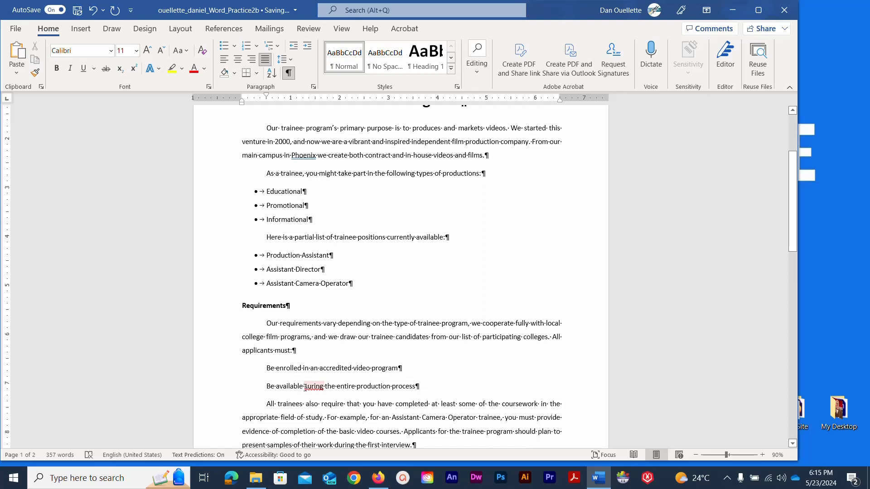
pyautogui.moveTo(305, 387); pyautogui.dragTo(310, 387)
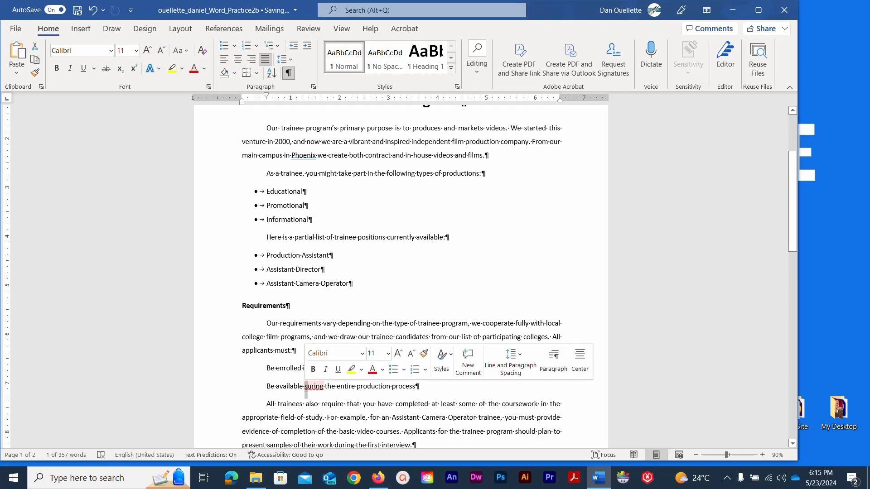
pyautogui.write('d')
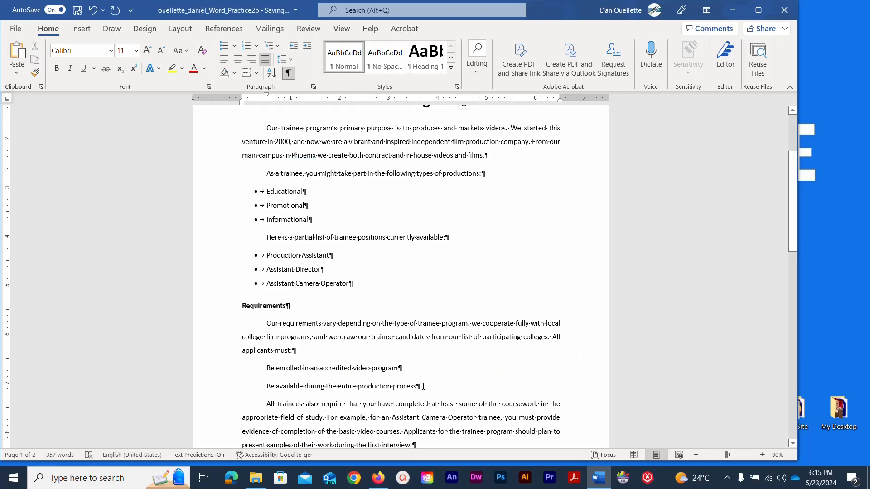
# Add 'Submit three faculty letters of recommendation' as the third requirement line.
pyautogui.press('Return')
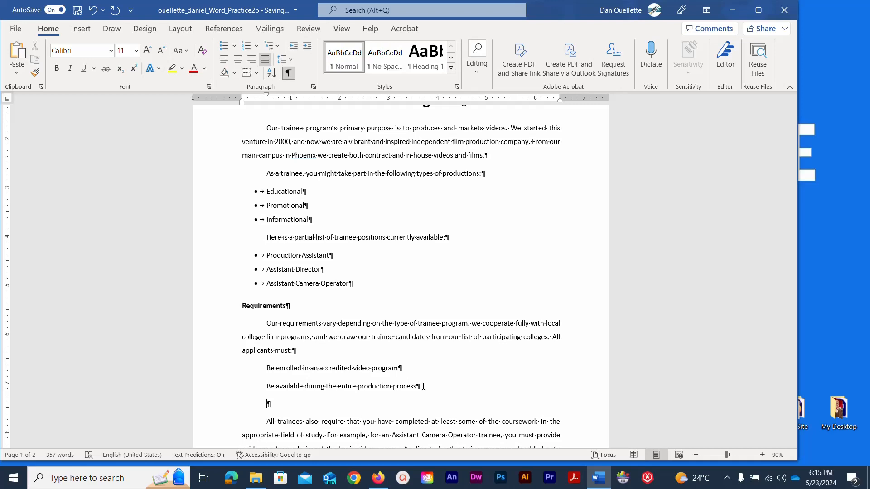
pyautogui.write('Submit three faculty')
pyautogui.write('letters o')
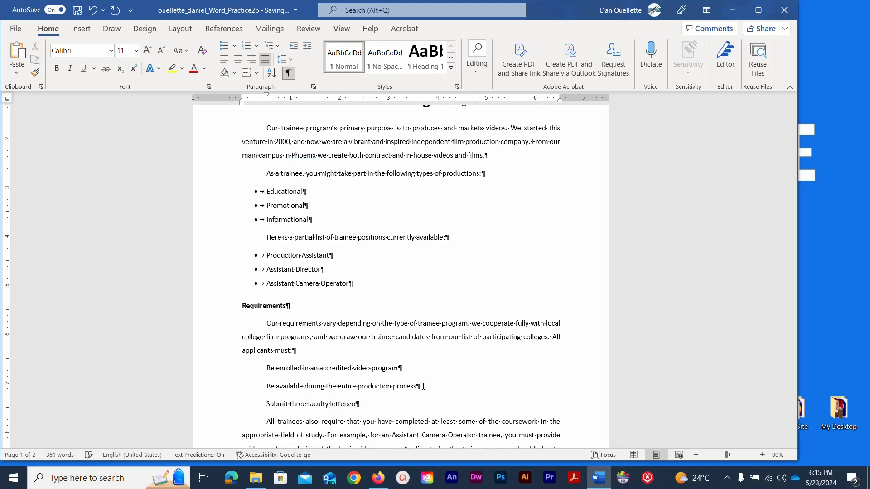
pyautogui.write('f recommendation')
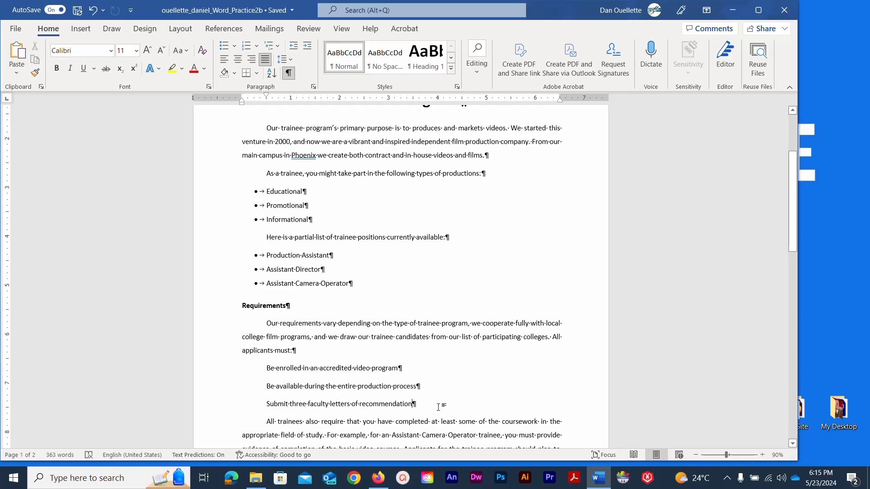
# Bullet the three applicant requirement lines with round dots.
pyautogui.moveTo(443, 401); pyautogui.dragTo(260, 365)
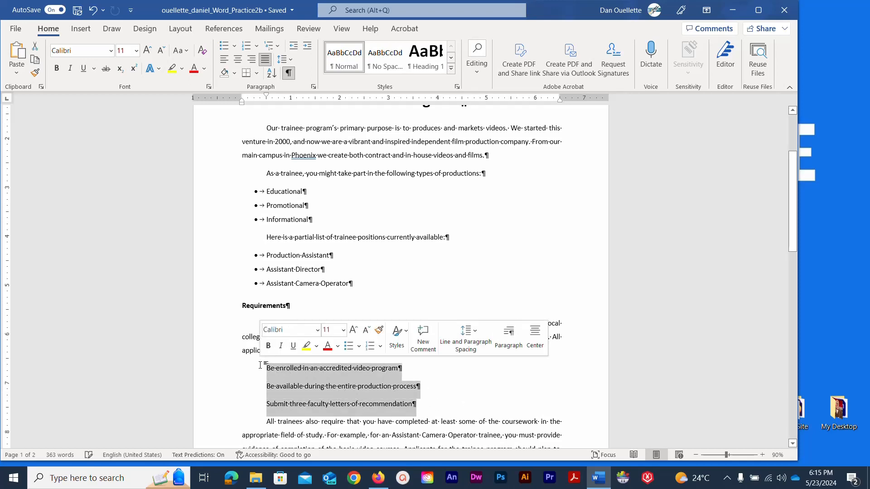
pyautogui.click(234, 47)
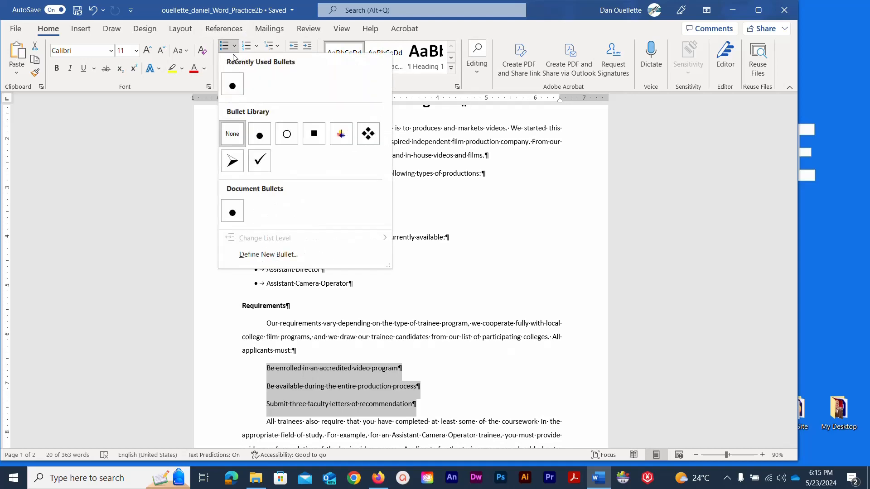
pyautogui.click(227, 88)
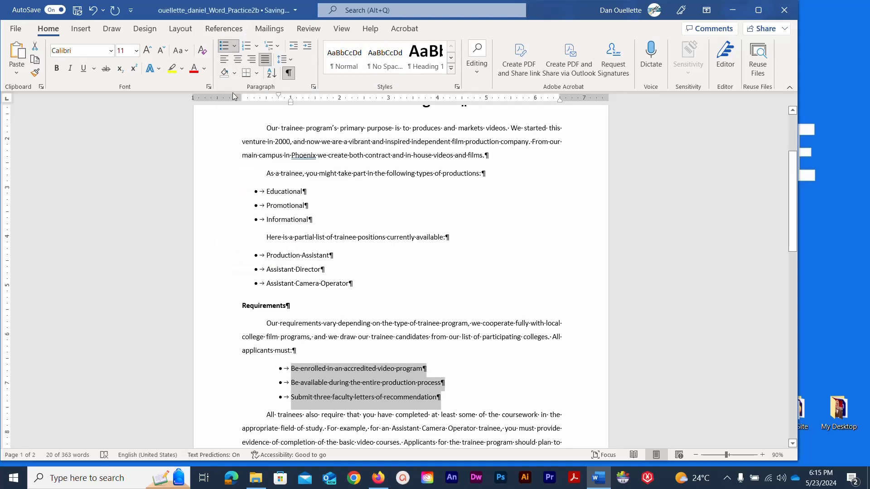
# Select the four October meeting lines near the top of the document.
pyautogui.hotkey('ctrl', 'Home')
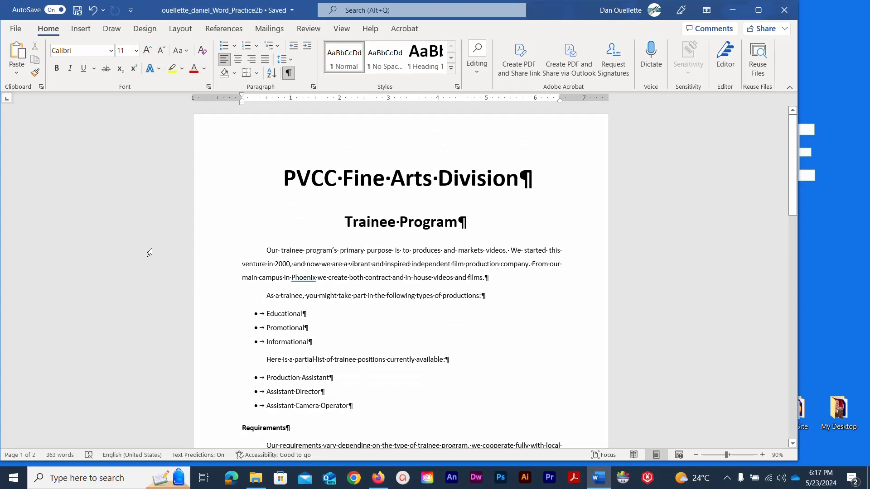
pyautogui.scroll(-6, 207, 230)
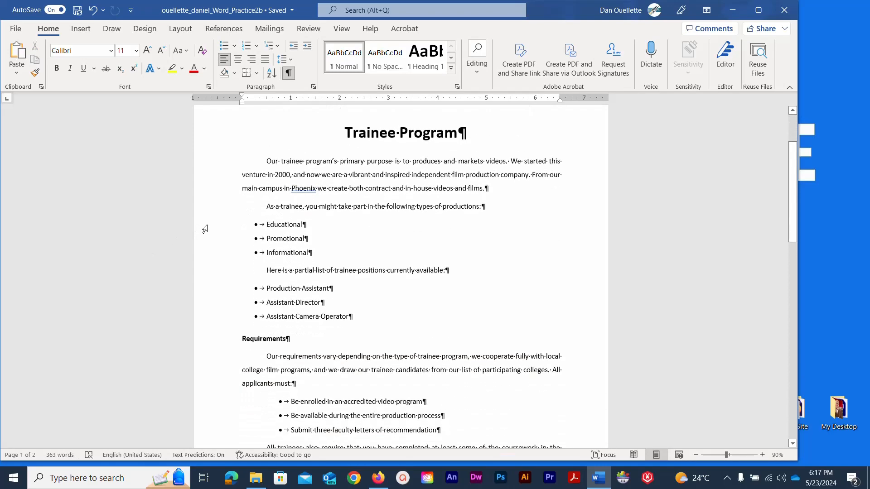
pyautogui.scroll(-13, 206, 230)
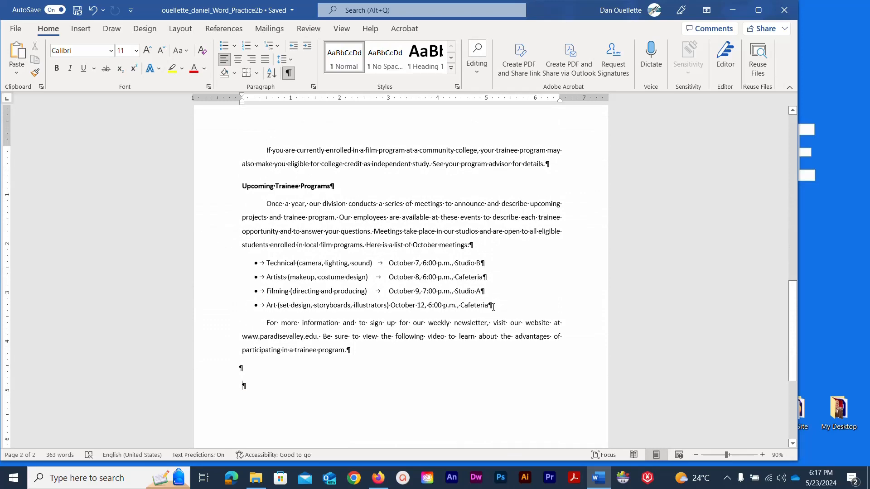
pyautogui.moveTo(494, 307); pyautogui.dragTo(230, 264)
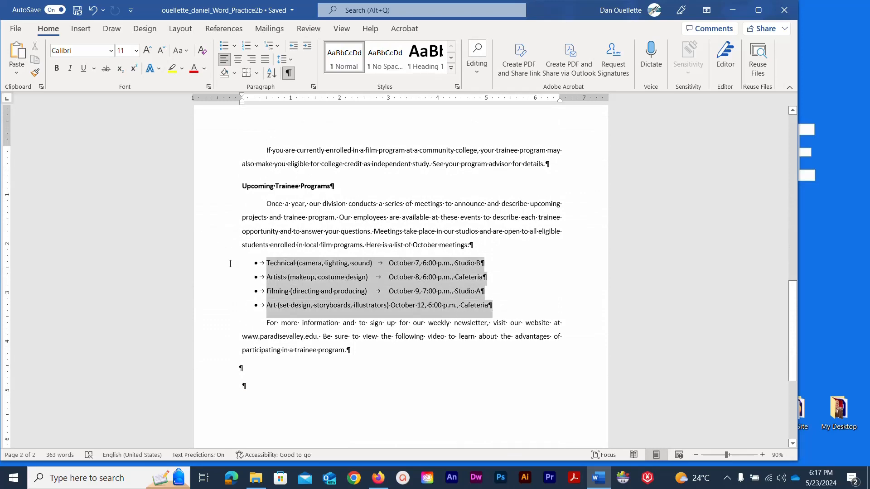
# Switch the selected October meeting lines to checkmark bullets from the Bullet Library.
pyautogui.click(235, 46)
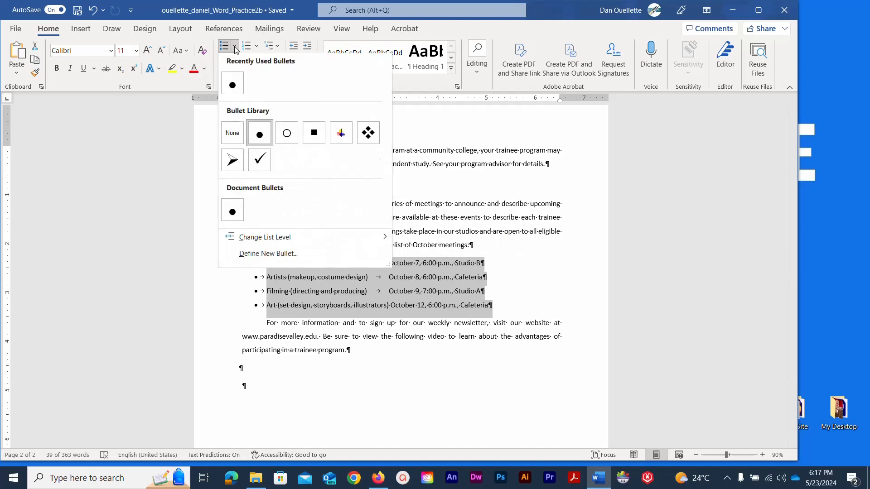
pyautogui.click(259, 160)
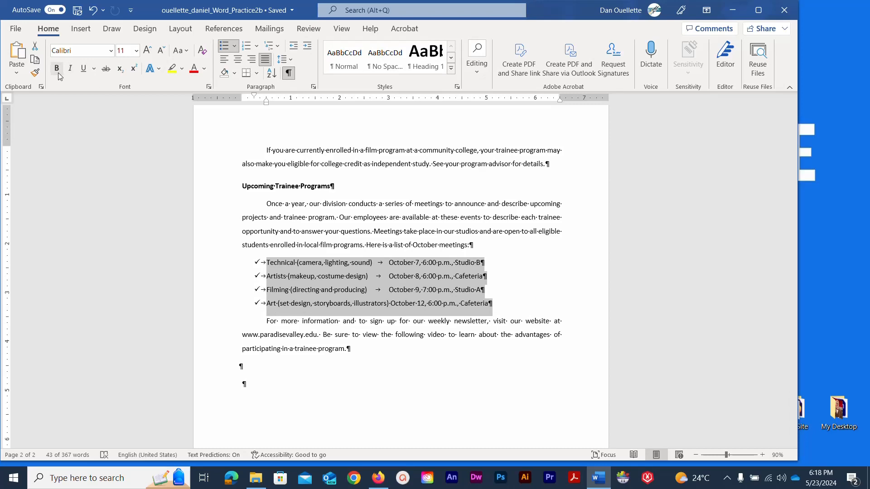
# Format Paint the meeting list's checkmark bullets onto the three trainee position lines.
pyautogui.click(34, 72)
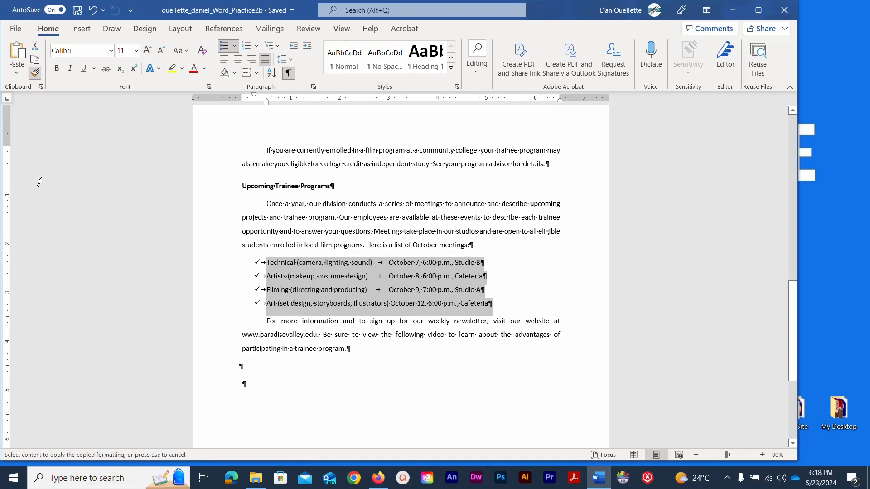
pyautogui.scroll(4, 255, 237)
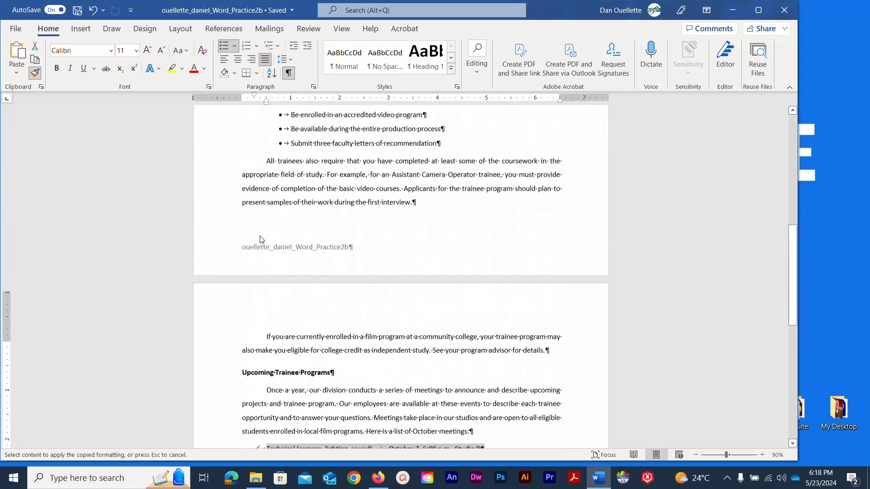
pyautogui.scroll(1, 260, 239)
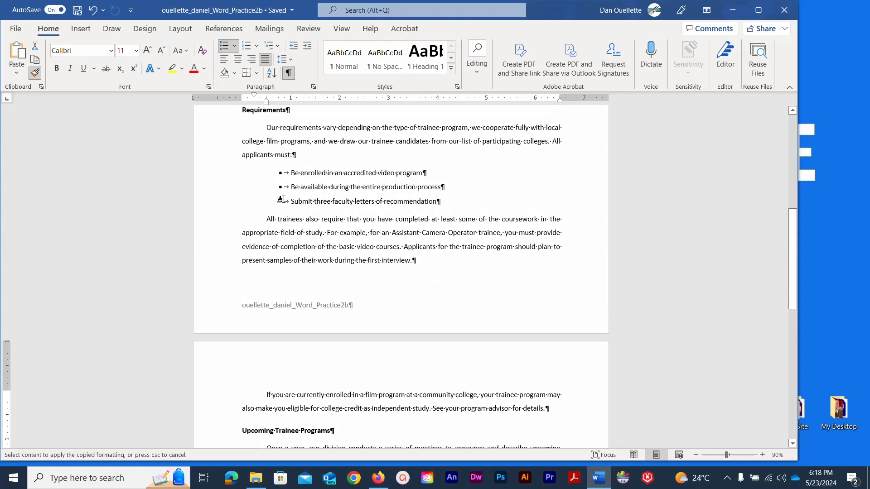
pyautogui.scroll(4, 282, 199)
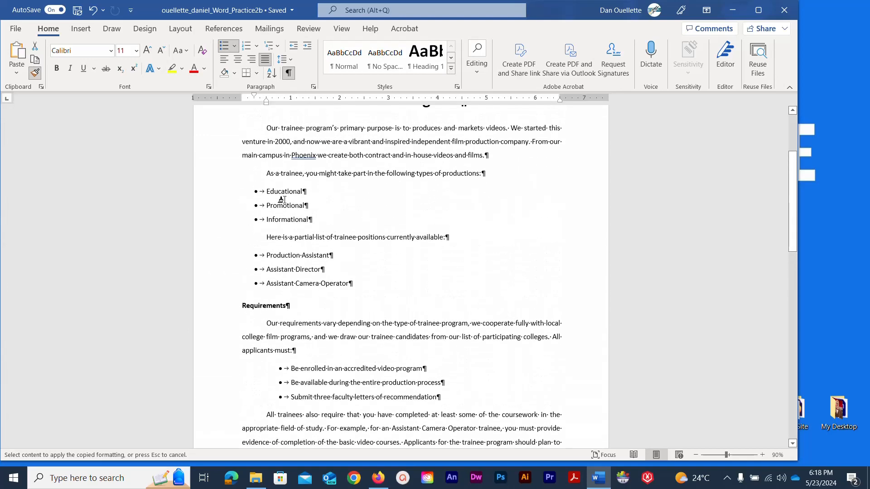
pyautogui.scroll(1, 282, 199)
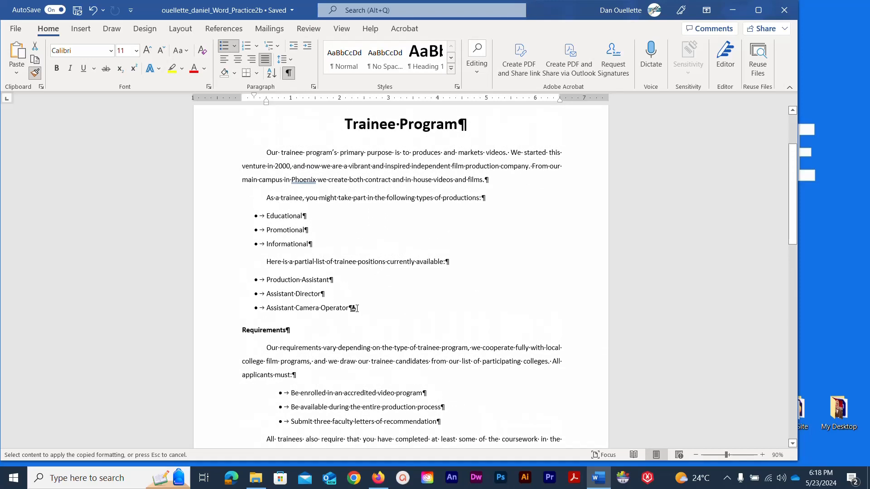
pyautogui.moveTo(352, 308); pyautogui.dragTo(235, 282)
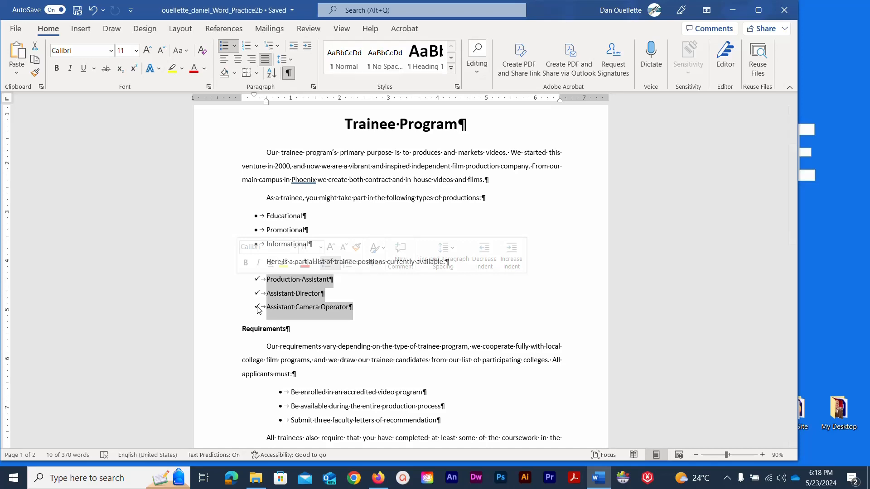
# Format Paint checkmark bullets onto the production types list and save the document.
pyautogui.click(37, 78)
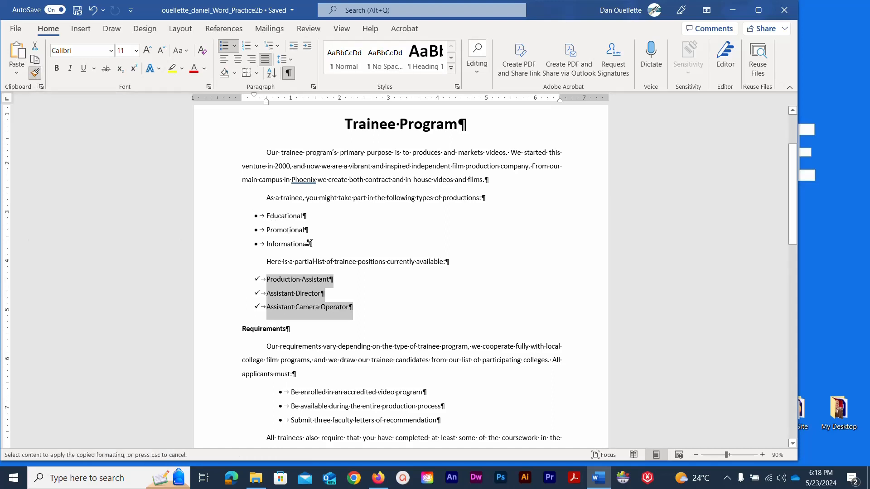
pyautogui.moveTo(311, 245); pyautogui.dragTo(235, 216)
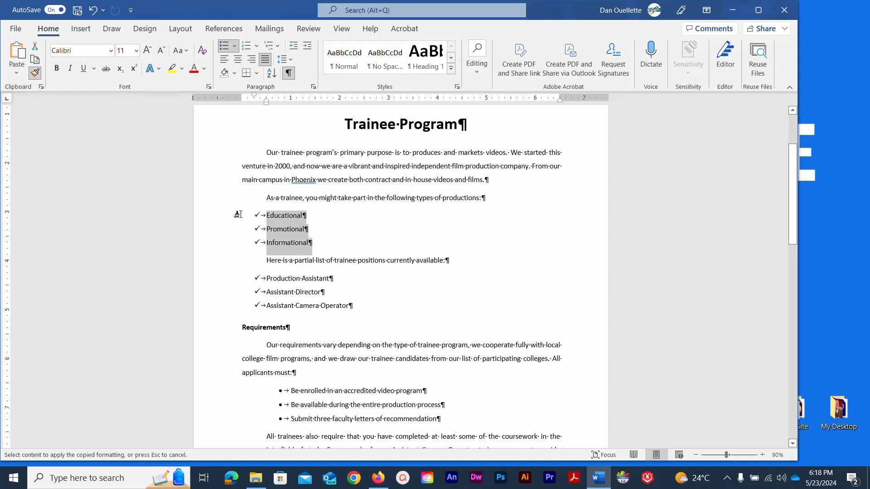
pyautogui.scroll(-1, 237, 215)
pyautogui.scroll(-10, 237, 215)
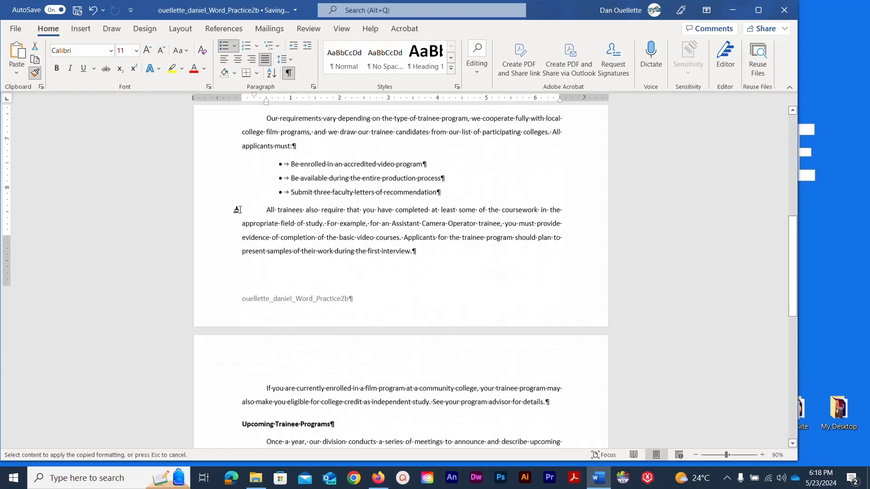
pyautogui.scroll(9, 239, 209)
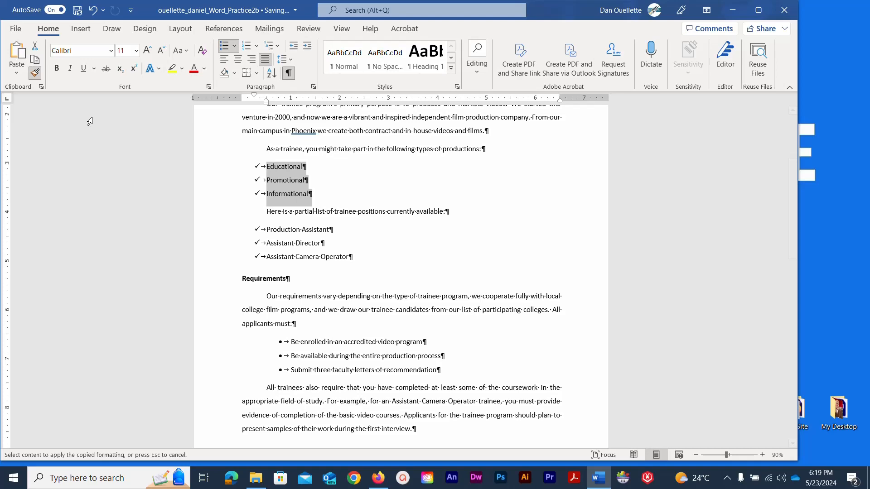
pyautogui.scroll(5, 87, 120)
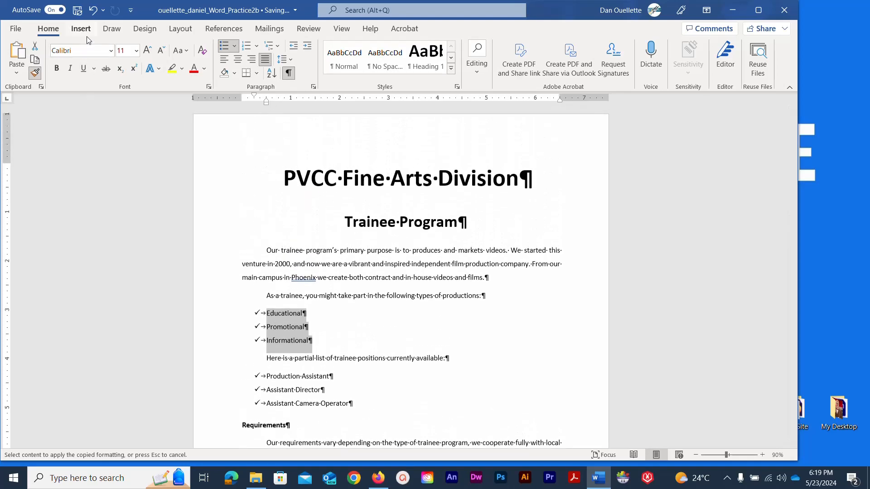
pyautogui.click(74, 13)
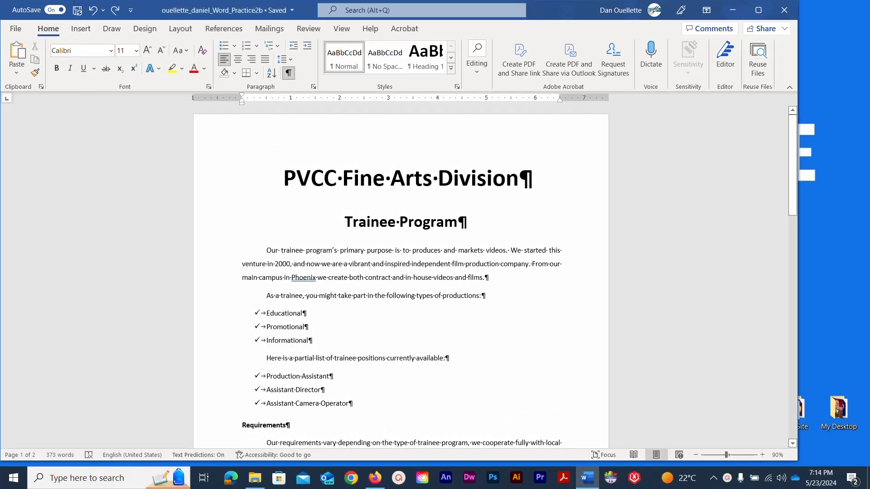
# Select the four checkmark-bulleted October meeting lines under Upcoming Trainee Programs.
pyautogui.scroll(-6, 195, 234)
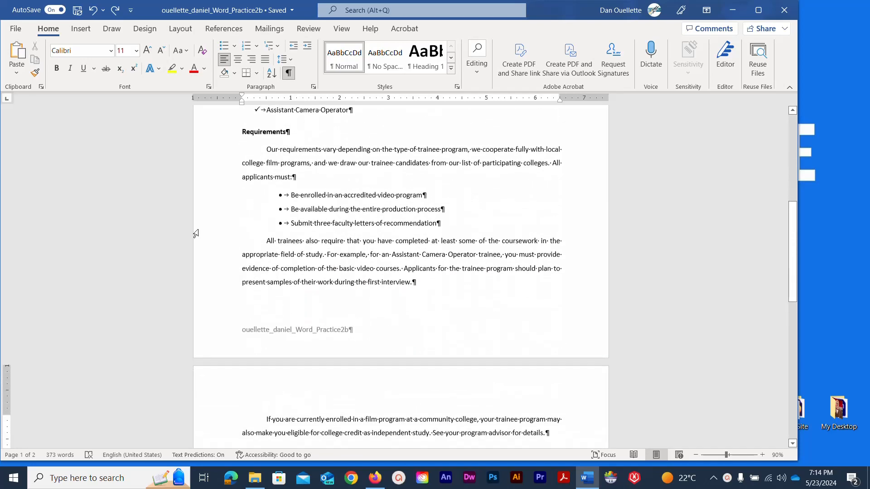
pyautogui.scroll(-4, 196, 233)
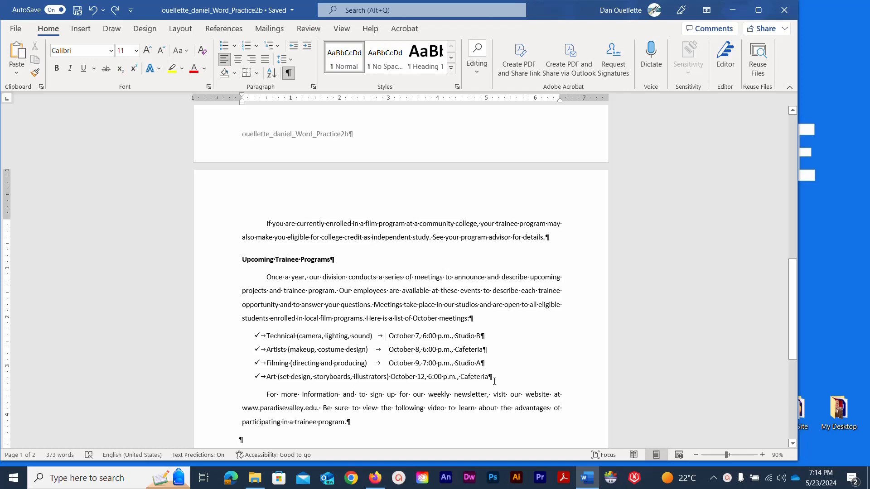
pyautogui.moveTo(494, 381); pyautogui.dragTo(251, 339)
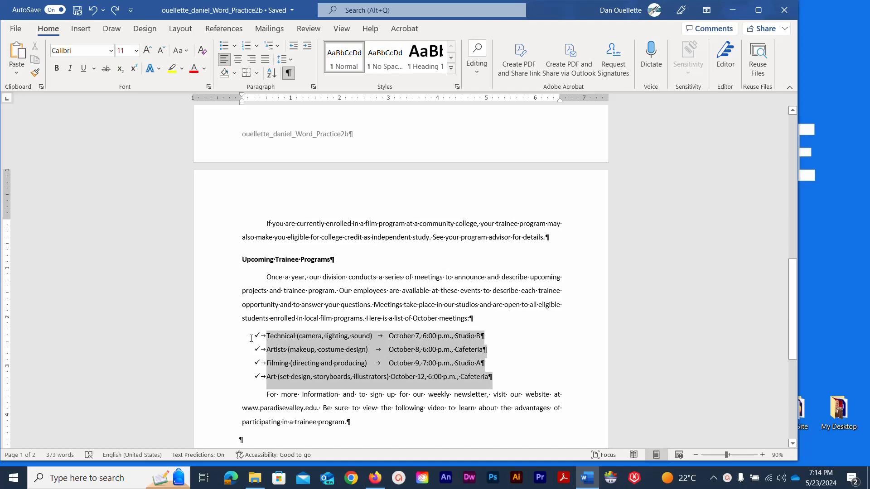
pyautogui.moveTo(251, 339); pyautogui.dragTo(251, 338)
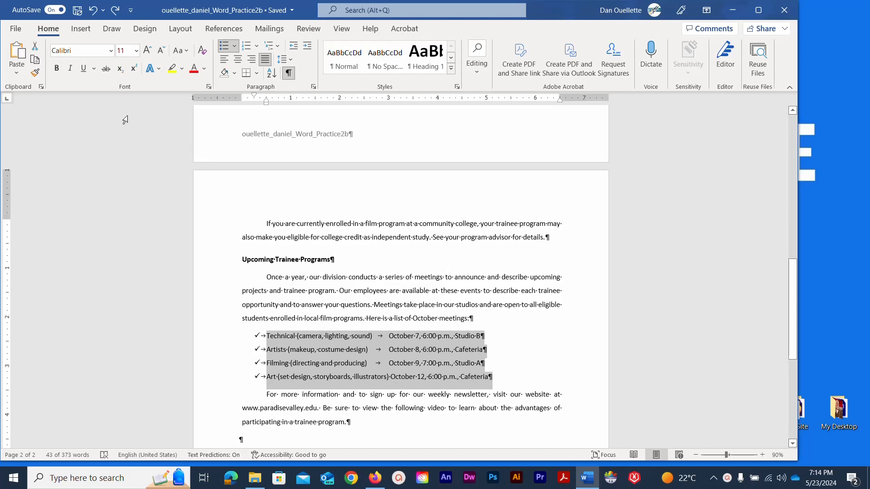
# Add a left tab stop at 4" for the meeting lines, then drag it to about 4.5".
pyautogui.click(9, 101)
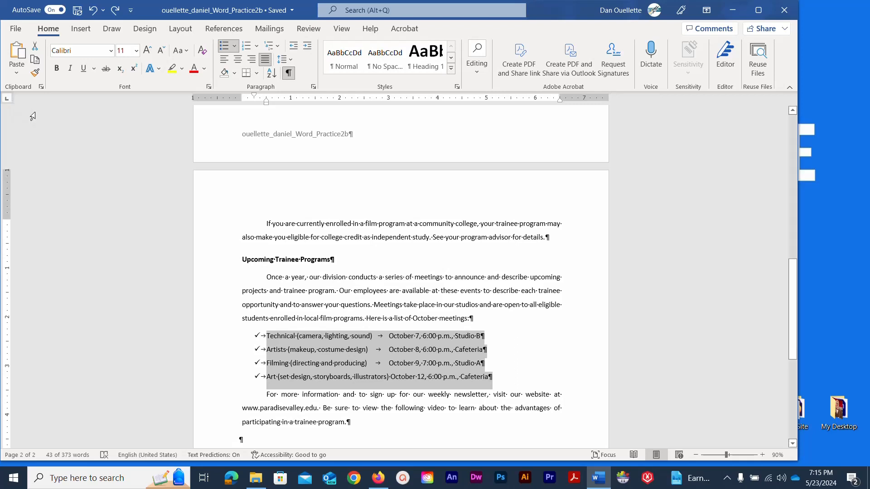
pyautogui.click(438, 100)
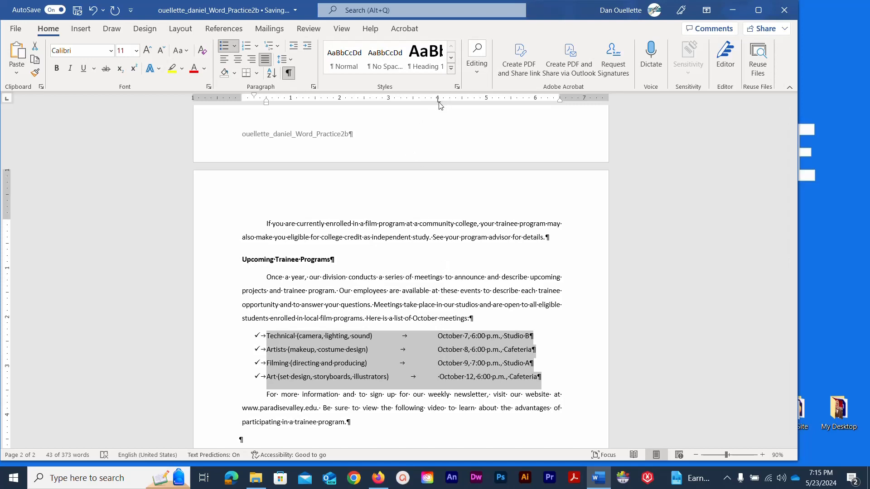
pyautogui.moveTo(438, 101); pyautogui.dragTo(462, 108)
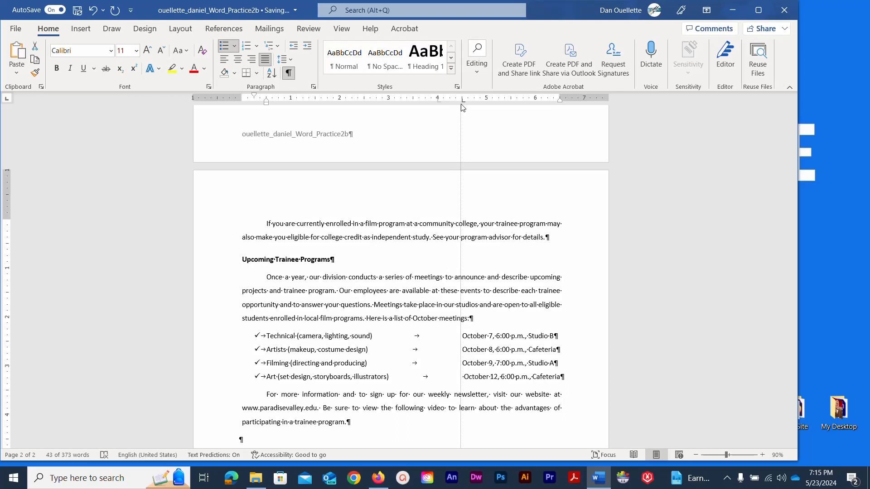
pyautogui.moveTo(462, 108); pyautogui.dragTo(462, 108)
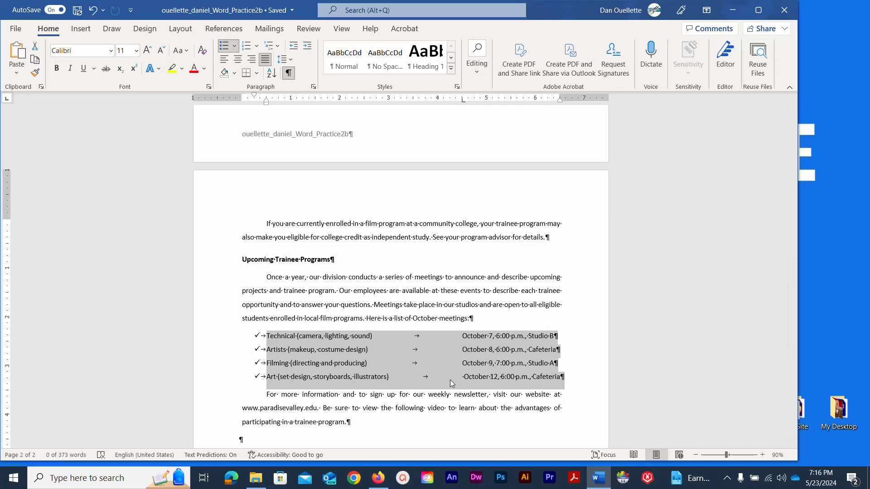
# Add a 3.5" left tab stop with a dashed leader (style 3) in the Tabs dialog.
pyautogui.doubleClick(463, 100)
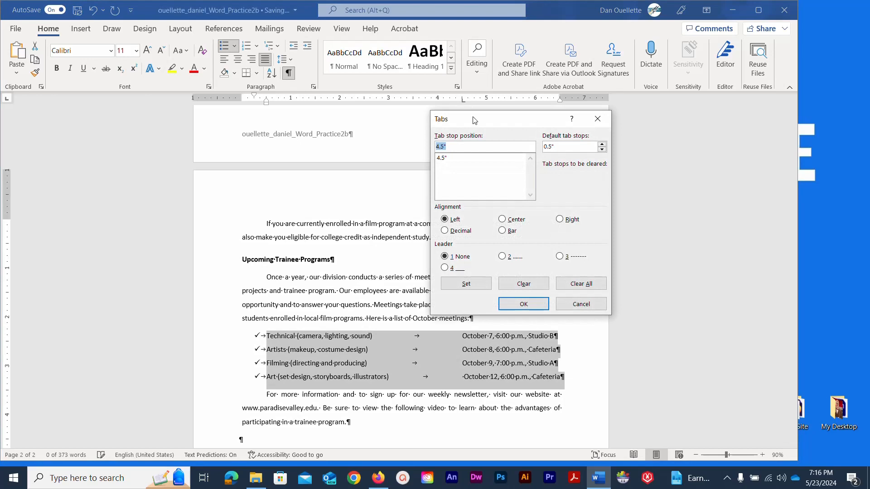
pyautogui.moveTo(504, 125); pyautogui.dragTo(511, 123)
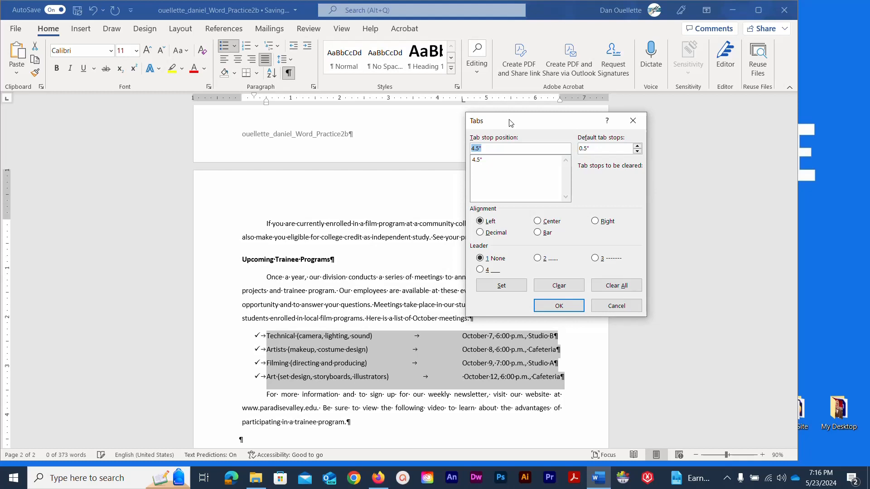
pyautogui.click(498, 162)
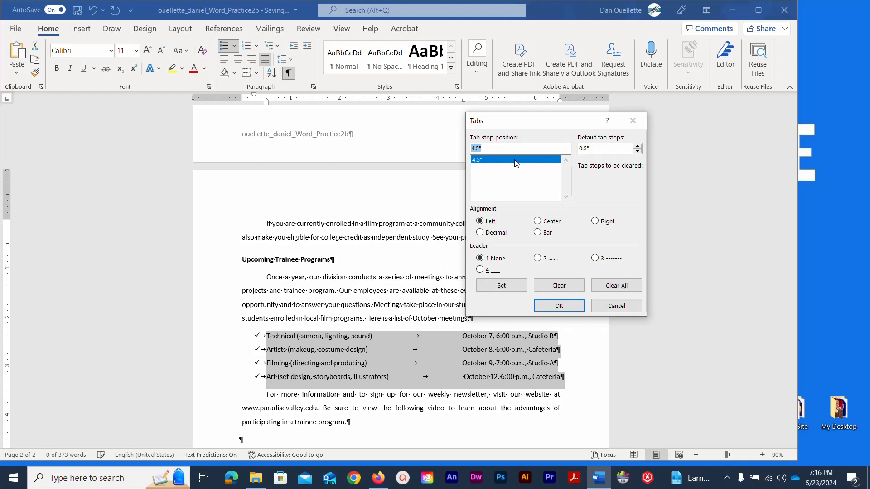
pyautogui.click(476, 149)
pyautogui.moveTo(474, 149); pyautogui.dragTo(469, 149)
pyautogui.write('3')
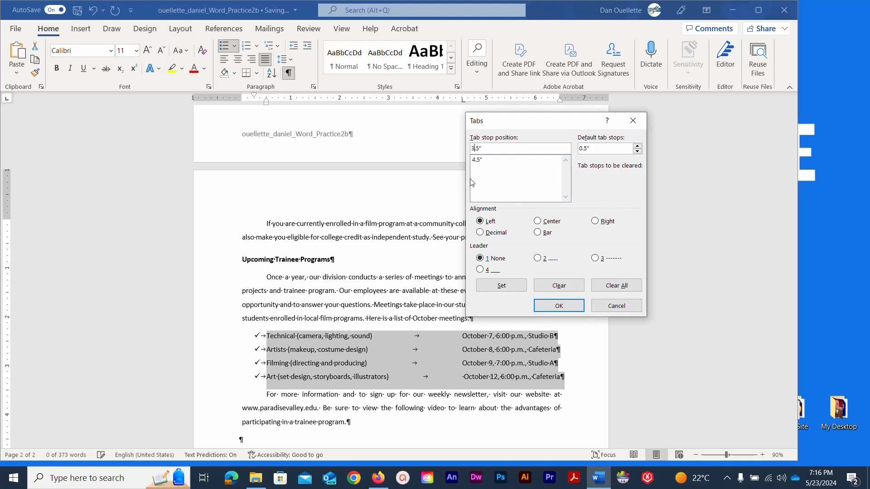
pyautogui.click(480, 223)
pyautogui.click(594, 258)
pyautogui.click(500, 287)
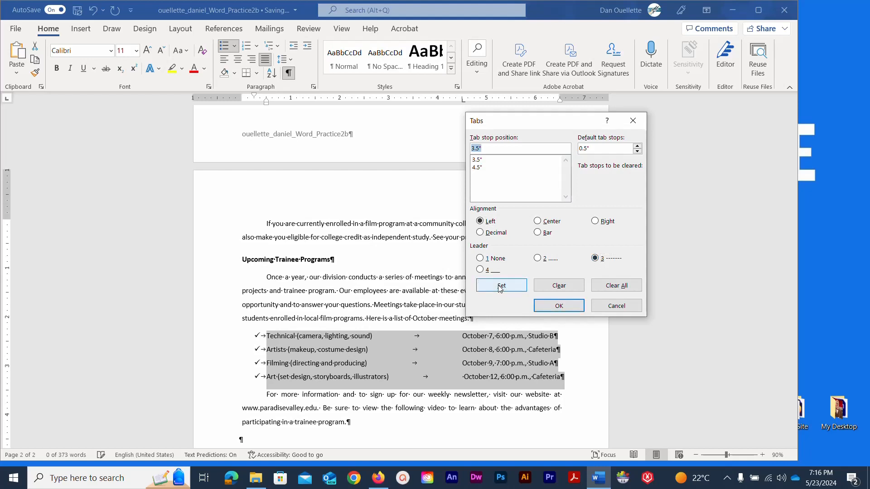
# Clear the old 4.5" tab stop, apply the change, and recheck the Tabs settings.
pyautogui.click(501, 169)
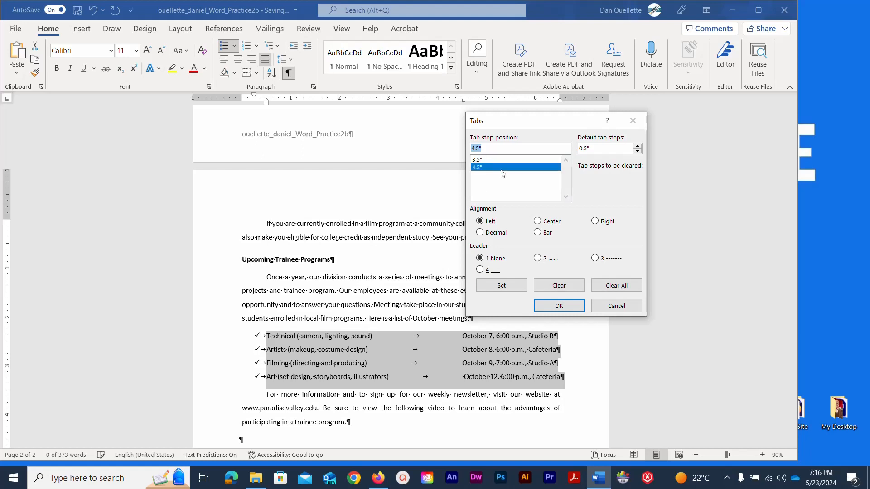
pyautogui.click(558, 285)
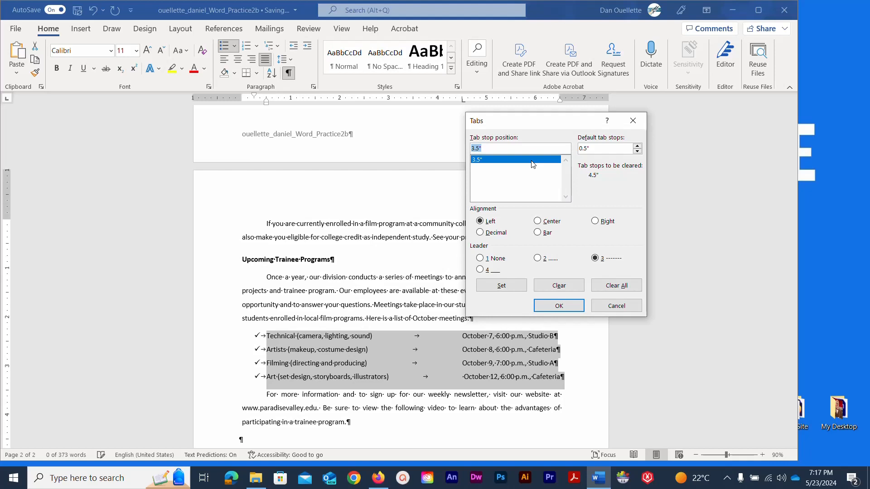
pyautogui.click(552, 308)
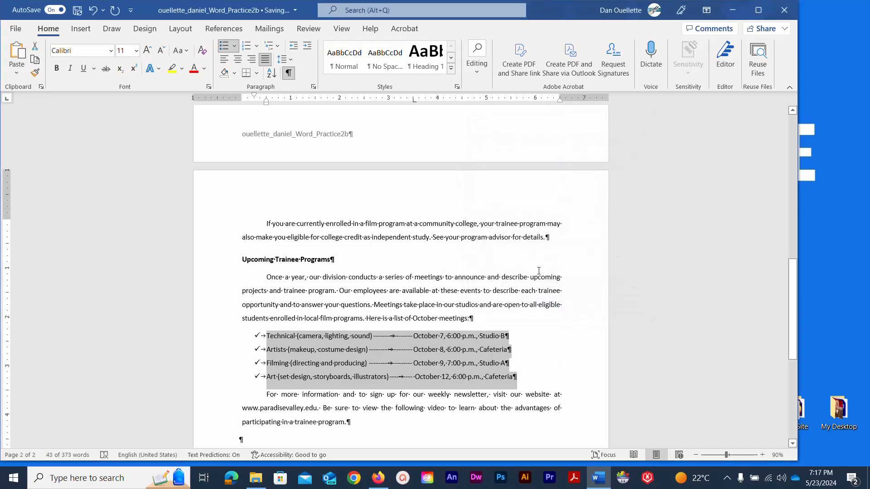
pyautogui.doubleClick(413, 104)
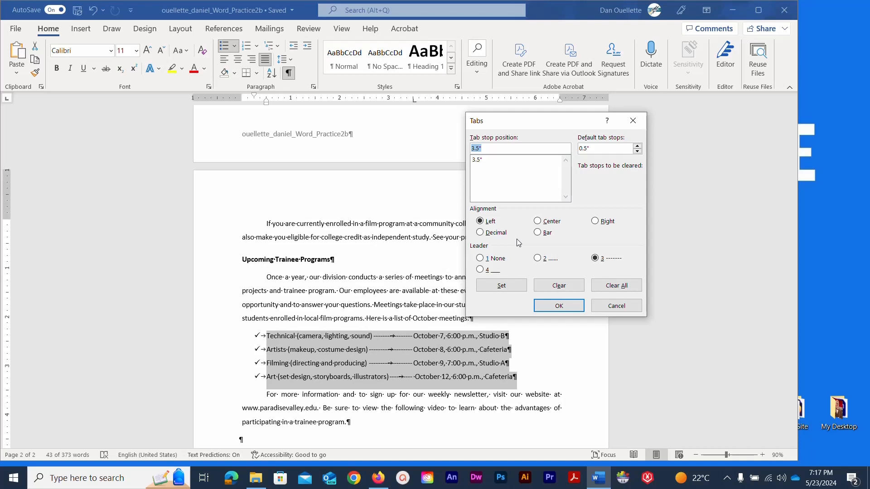
pyautogui.click(614, 310)
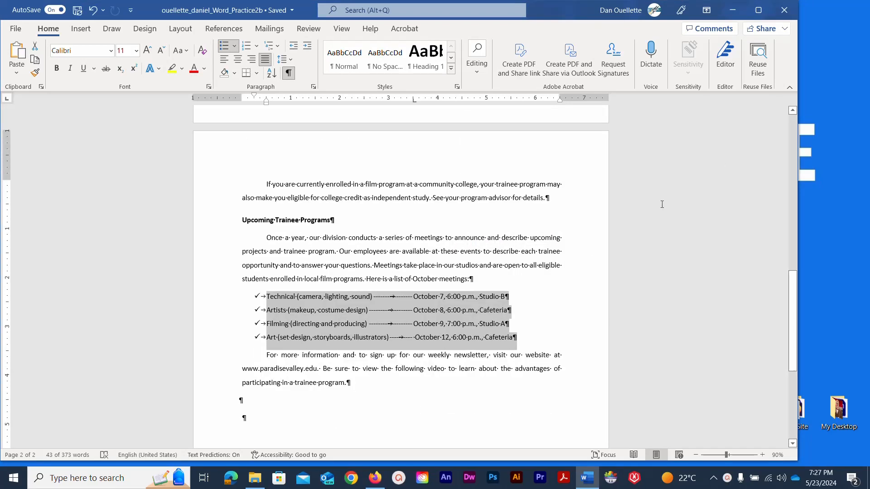
# Add a 'Set Creation' meeting for October 11, 7pm, Cafeteria after Filming, then save.
pyautogui.click(512, 324)
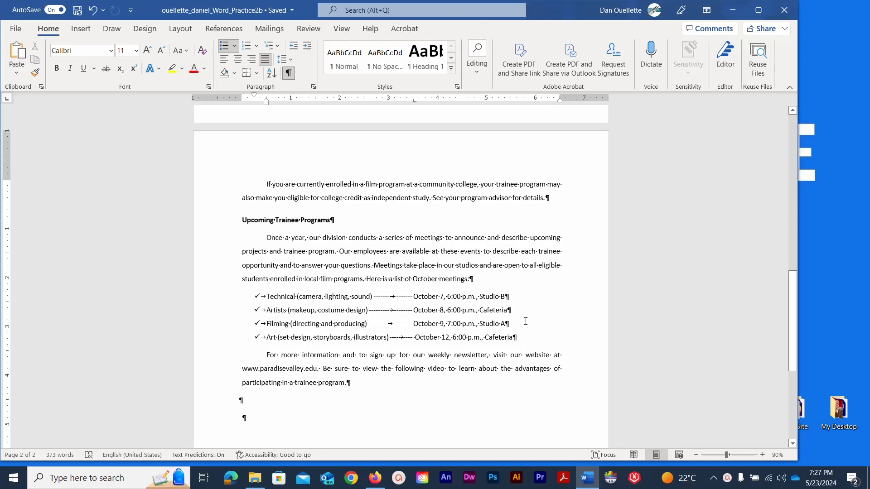
pyautogui.press('Return')
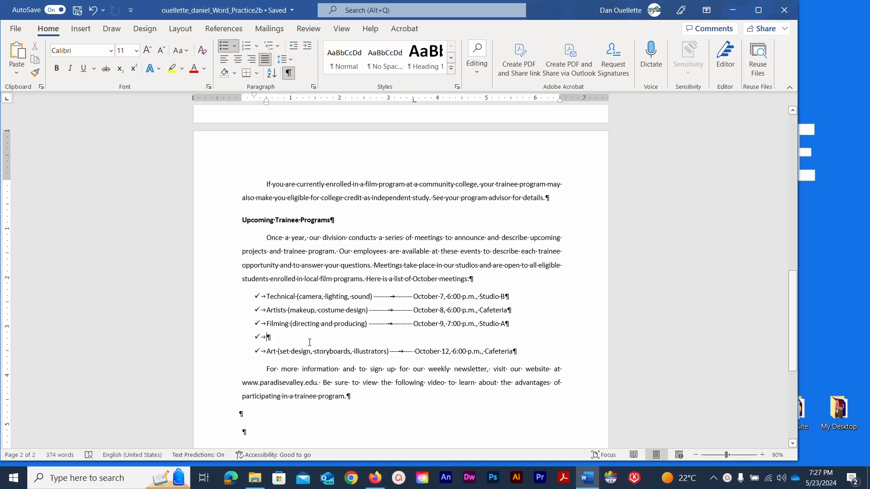
pyautogui.write('Set')
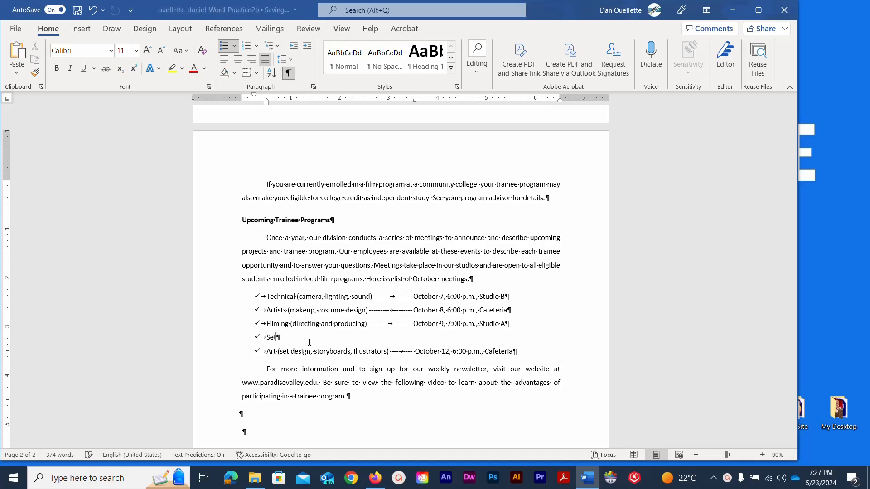
pyautogui.write(' Creation')
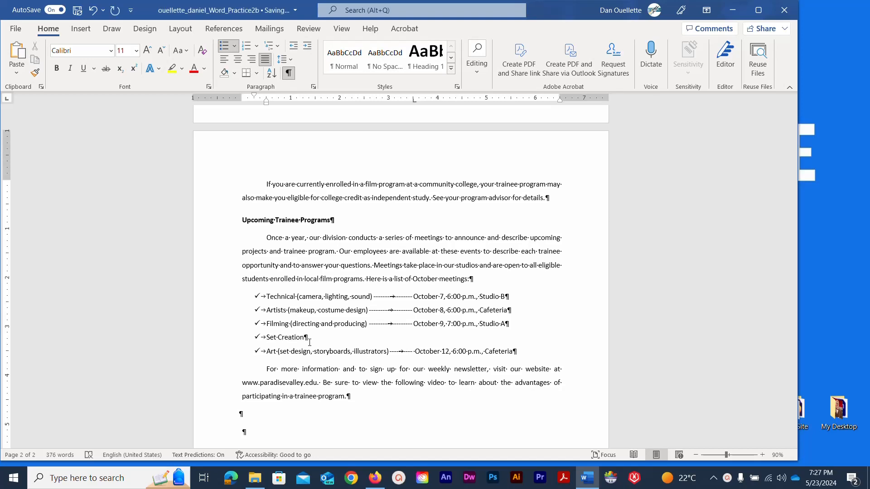
pyautogui.press('Tab')
pyautogui.write('October 11, 7pm, Cafet')
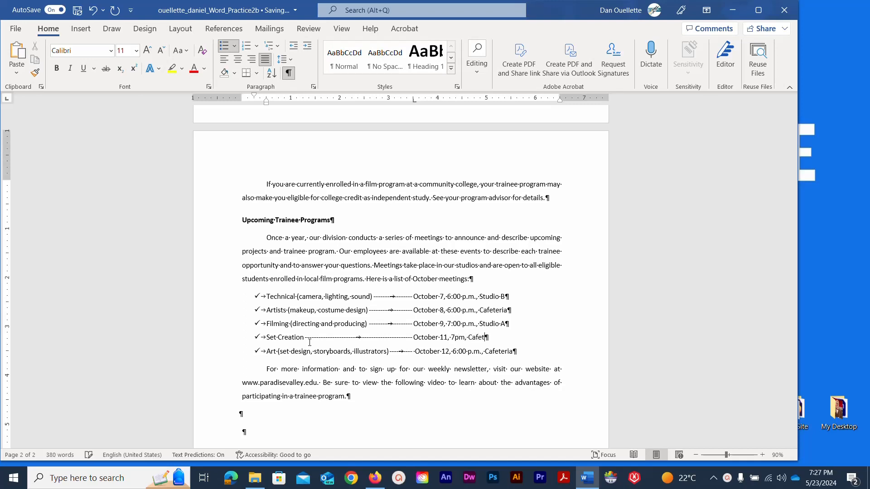
pyautogui.write('eria')
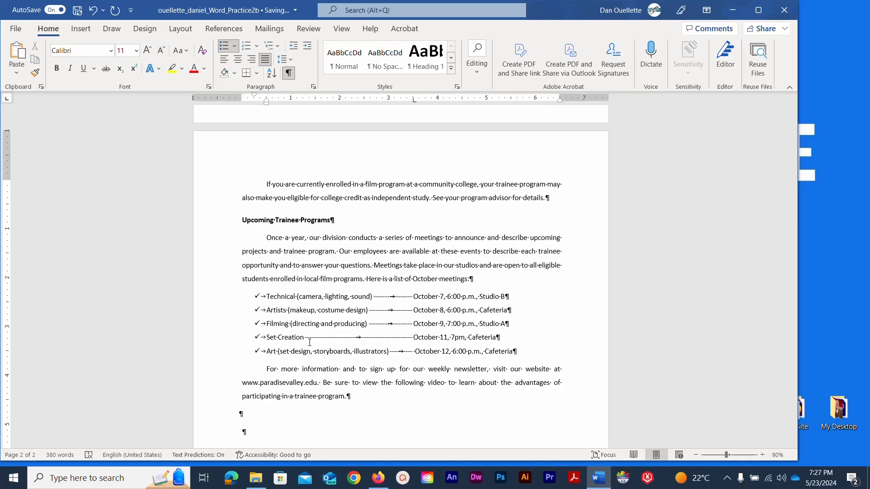
pyautogui.click(78, 10)
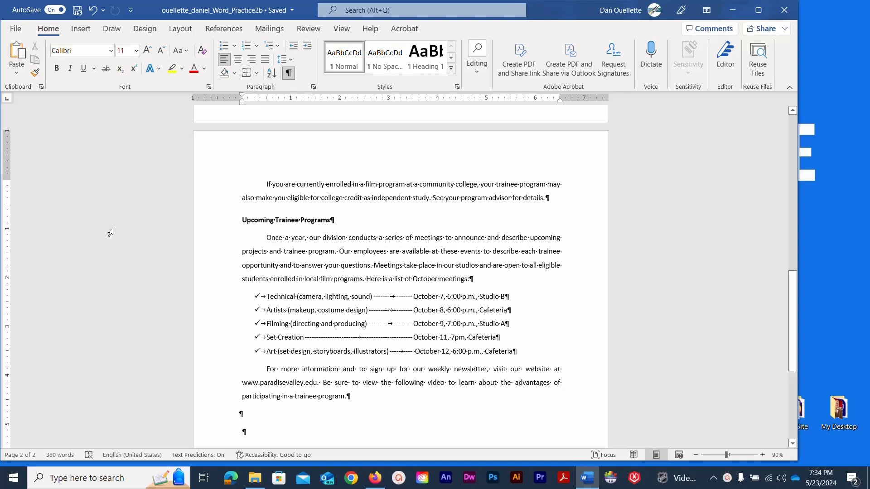
# Add an empty centered line below the Trainee Program title.
pyautogui.click(128, 226)
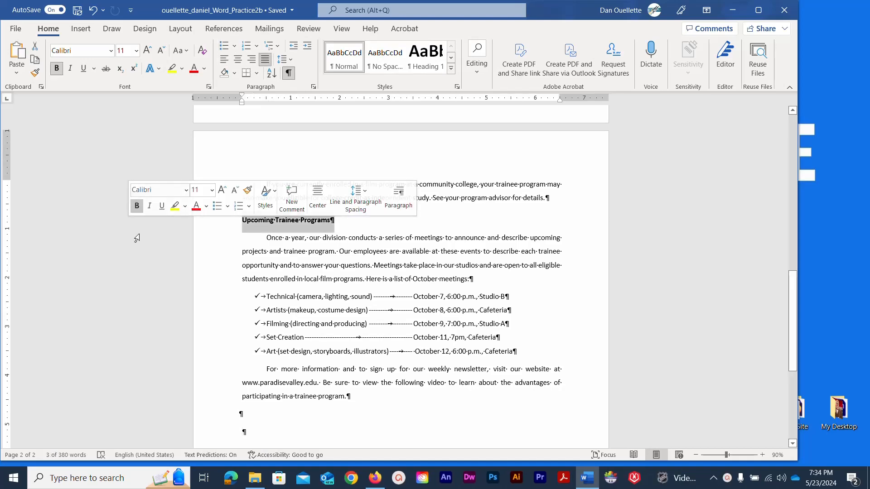
pyautogui.scroll(6, 148, 253)
pyautogui.scroll(6, 146, 257)
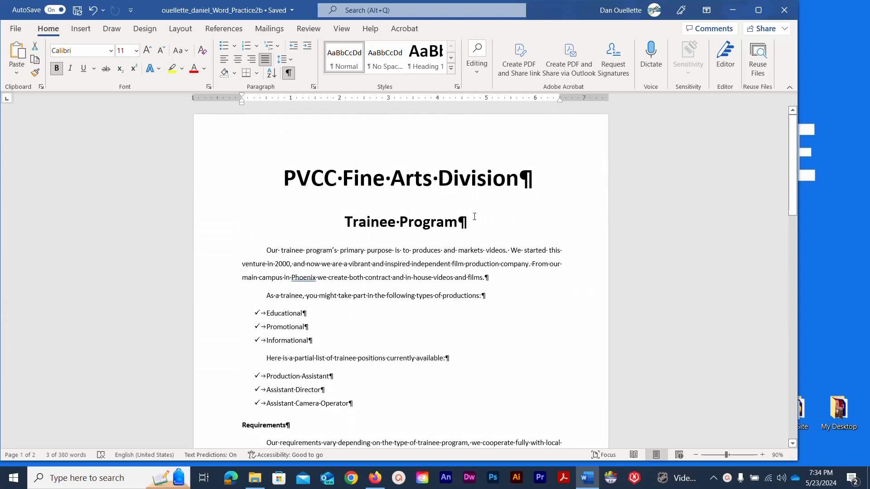
pyautogui.click(474, 216)
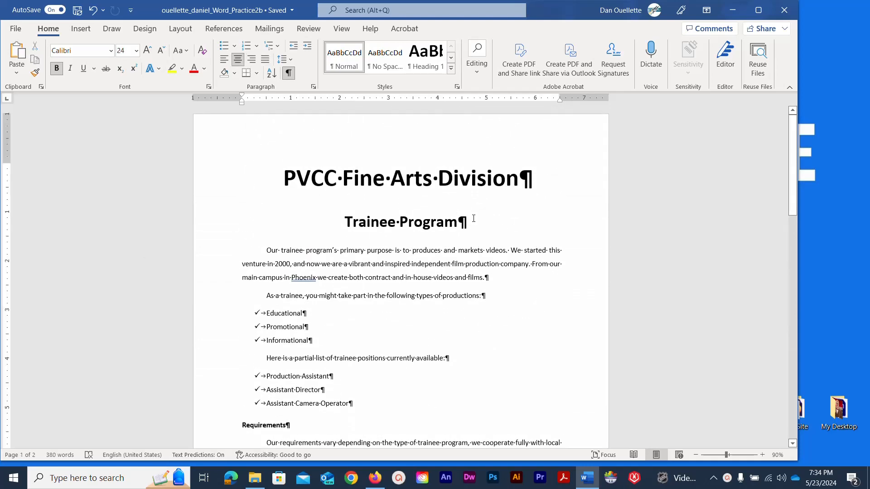
pyautogui.press('Return')
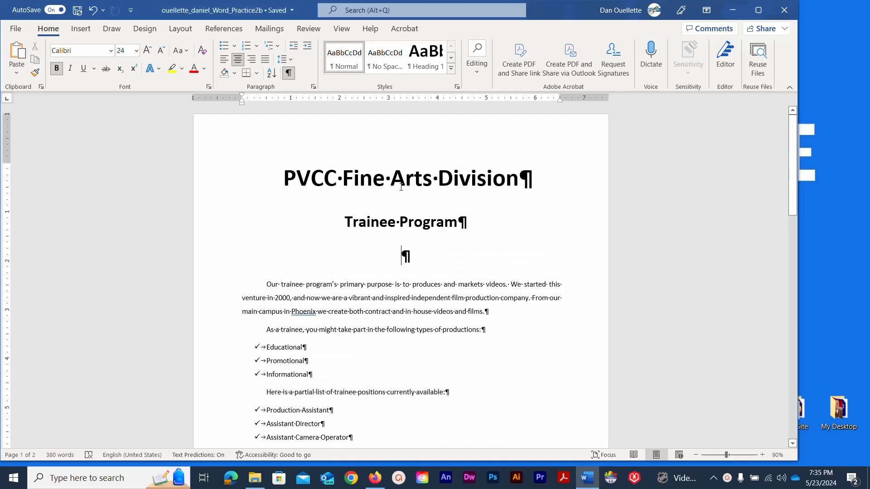
# Insert a Circle Process SmartArt graphic from the Process category.
pyautogui.click(82, 29)
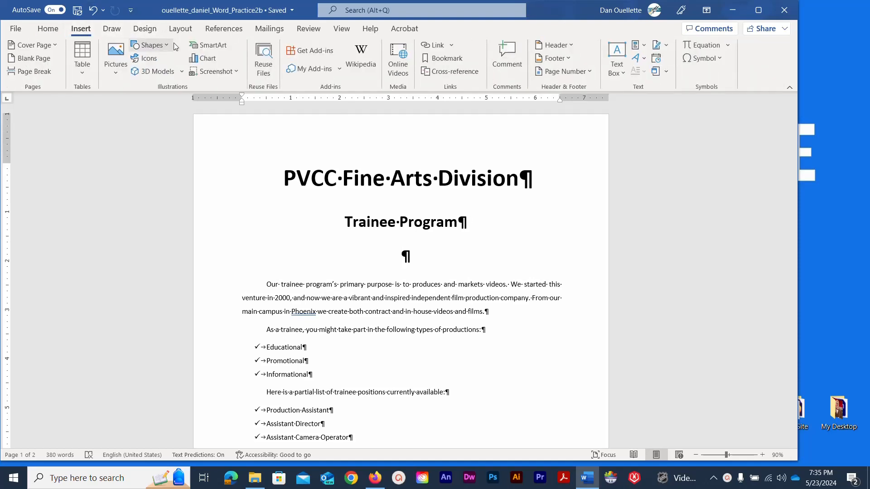
pyautogui.click(203, 46)
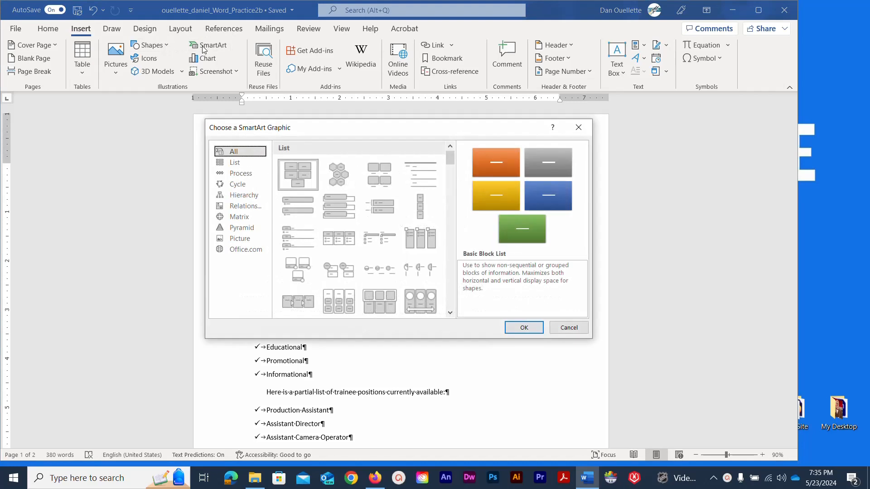
pyautogui.click(235, 174)
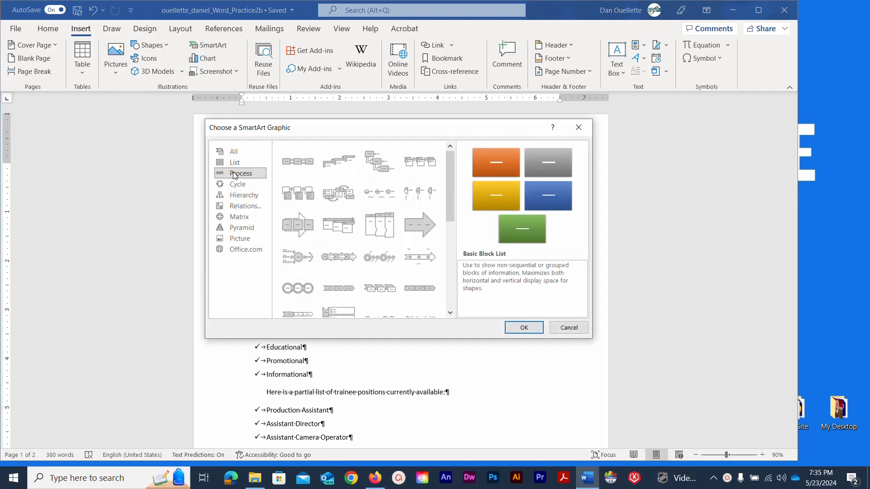
pyautogui.click(293, 292)
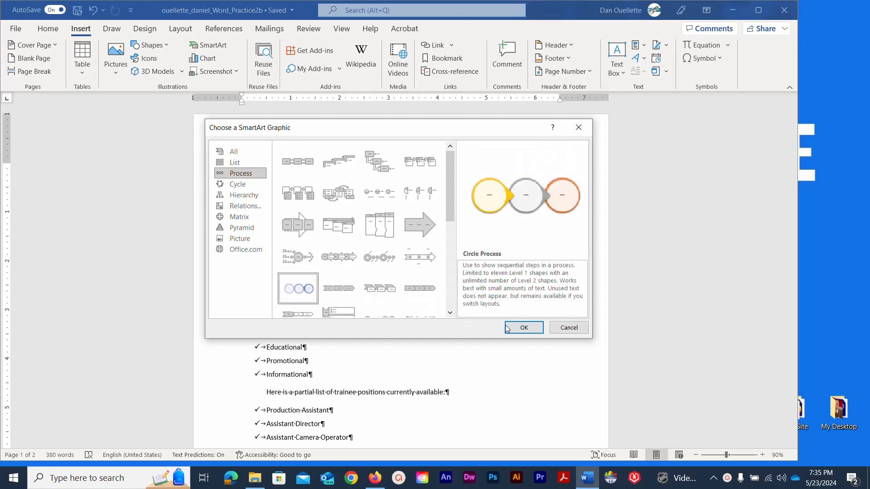
pyautogui.click(520, 328)
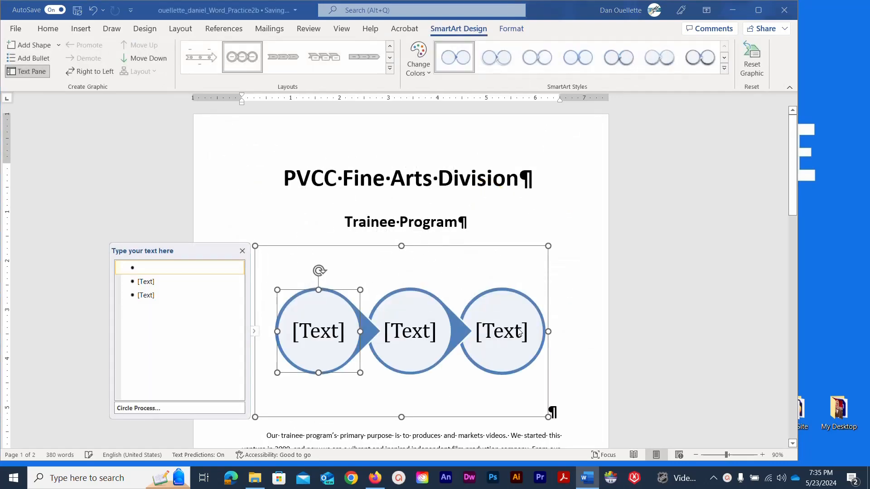